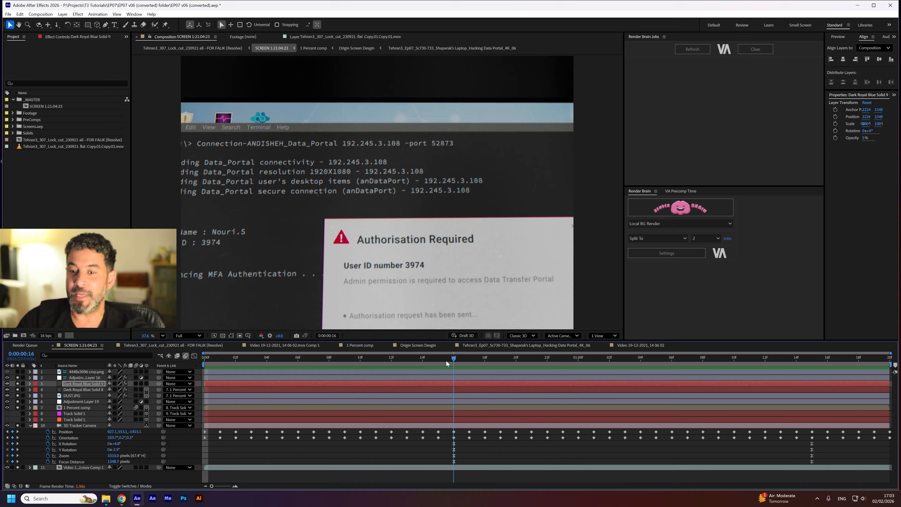
- Open the nested Video 19-12-2021, 14 06 02.mov Comp 1 and play back its tracked footage
{"action": "left_click_drag", "start_coordinate": [446, 360], "coordinate": [407, 360]}
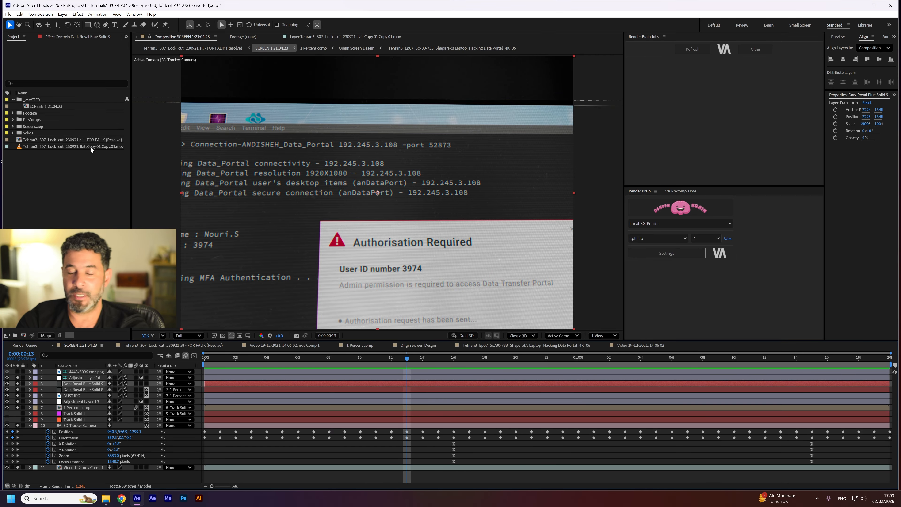
{"action": "double_click", "coordinate": [77, 467]}
{"action": "key", "text": "space"}
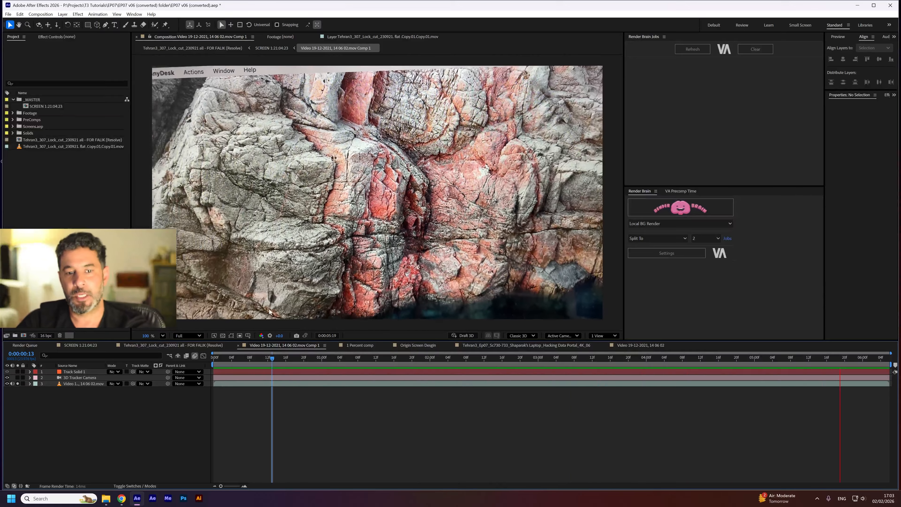
{"action": "key", "text": "space"}
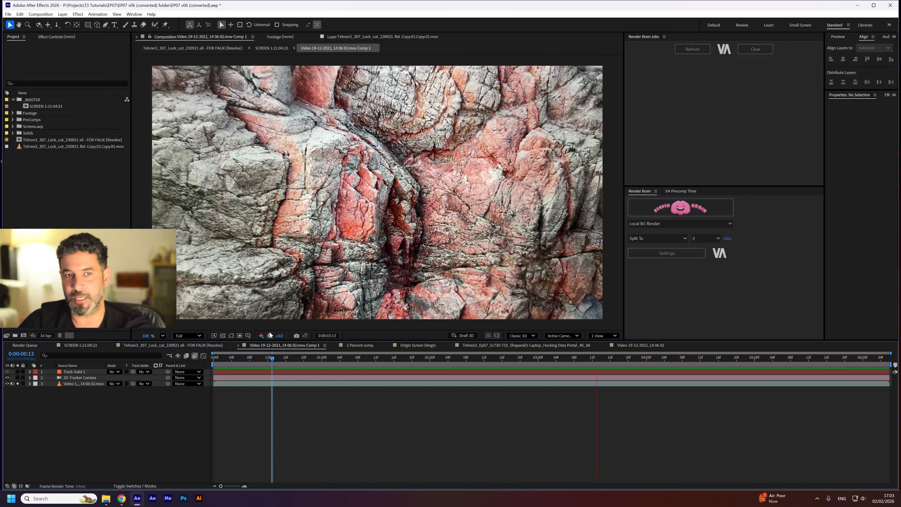
{"action": "key", "text": "space"}
- Create a composition from the Video 19-12-2021, 14 06 02.mov footage, move it out of the Footage folder and rename it SCREEN MOVEMENT
{"action": "left_click", "coordinate": [49, 106]}
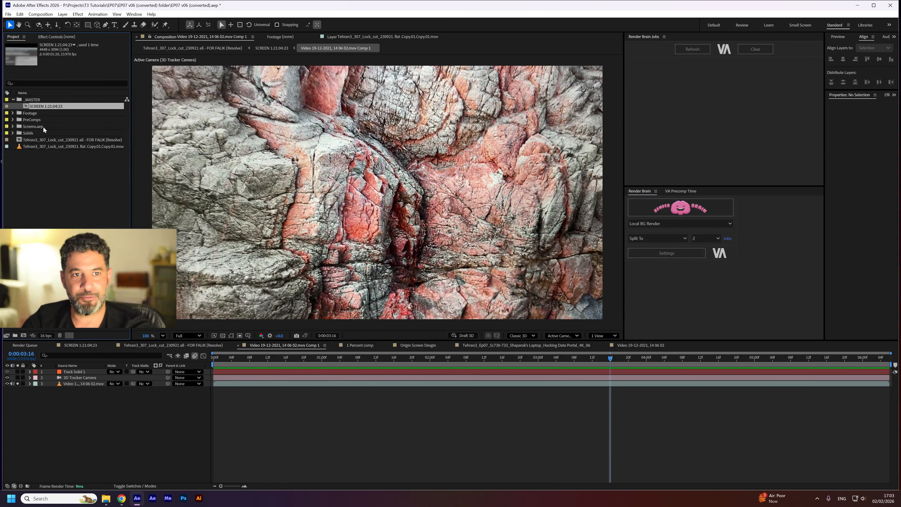
{"action": "right_click", "coordinate": [81, 384]}
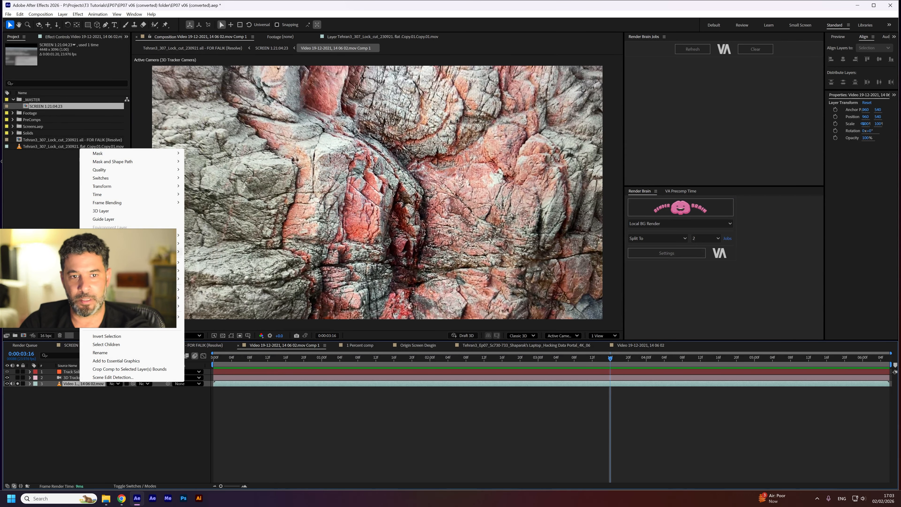
{"action": "left_click", "coordinate": [212, 301]}
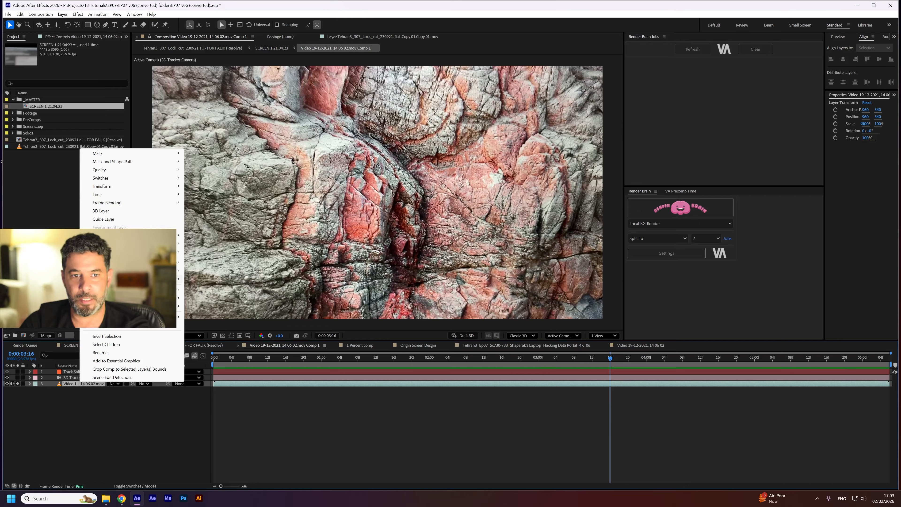
{"action": "left_click_drag", "start_coordinate": [27, 331], "coordinate": [22, 336]}
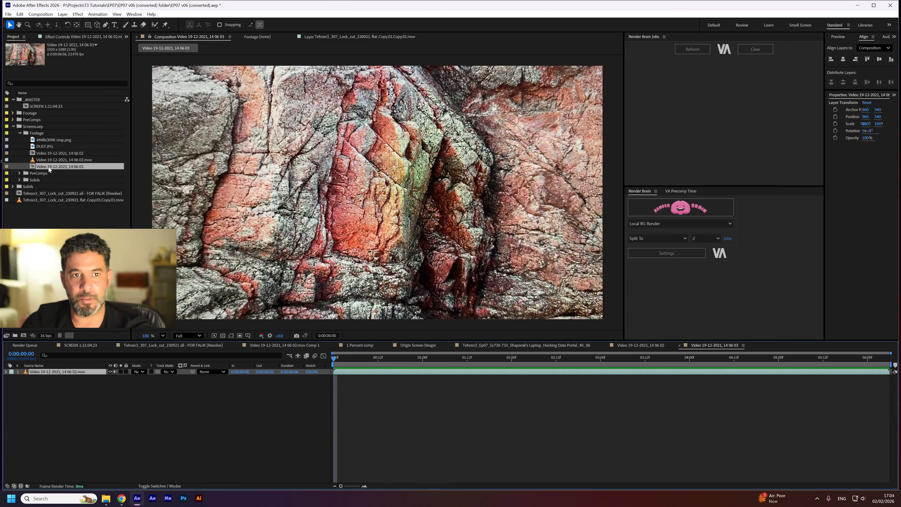
{"action": "left_click", "coordinate": [43, 199]}
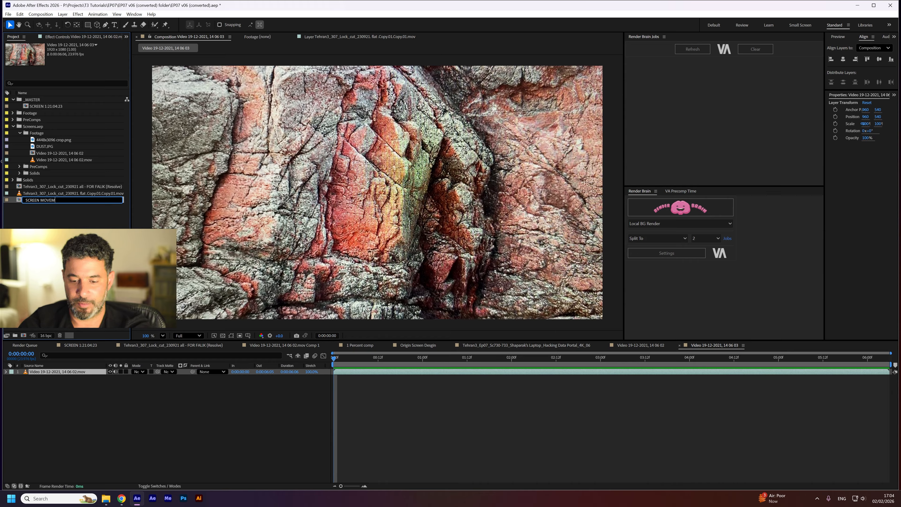
{"action": "key", "text": "Return"}
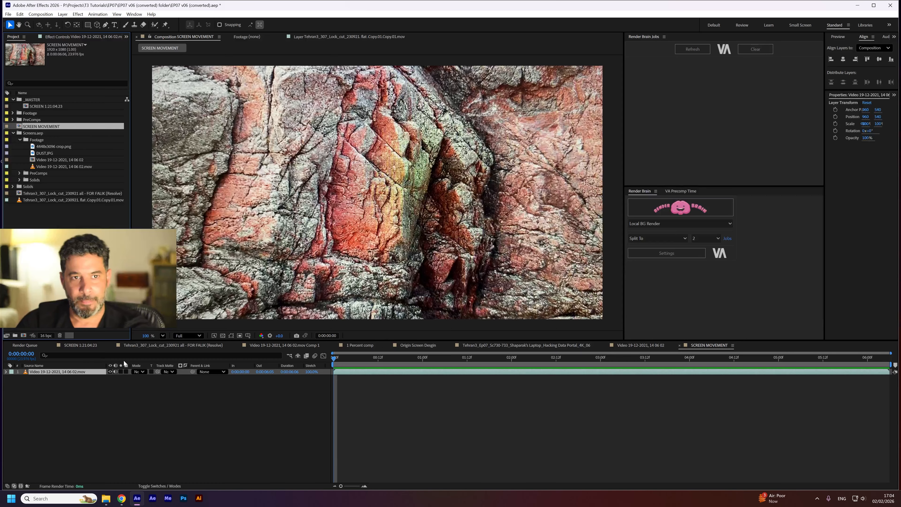
- Run Track Camera on the video layer in the SCREEN MOVEMENT composition
{"action": "right_click", "coordinate": [339, 171]}
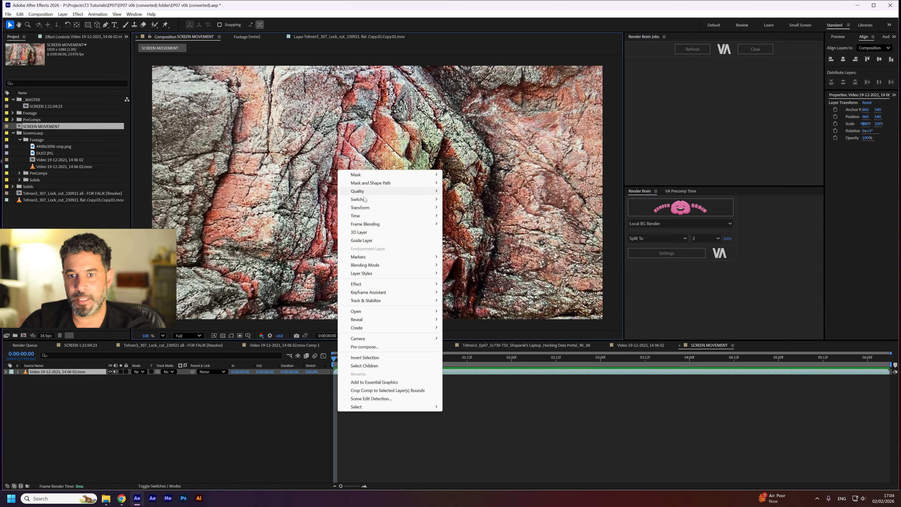
{"action": "mouse_move", "coordinate": [401, 302]}
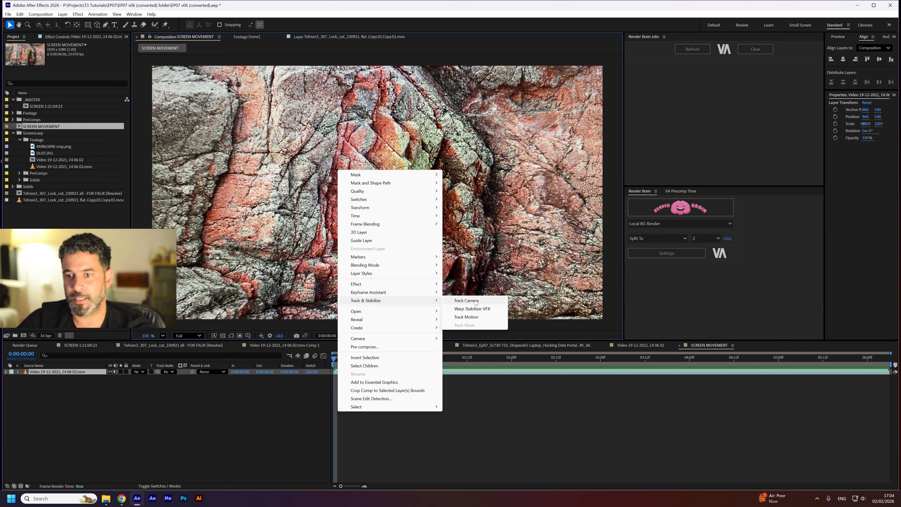
{"action": "left_click", "coordinate": [466, 301]}
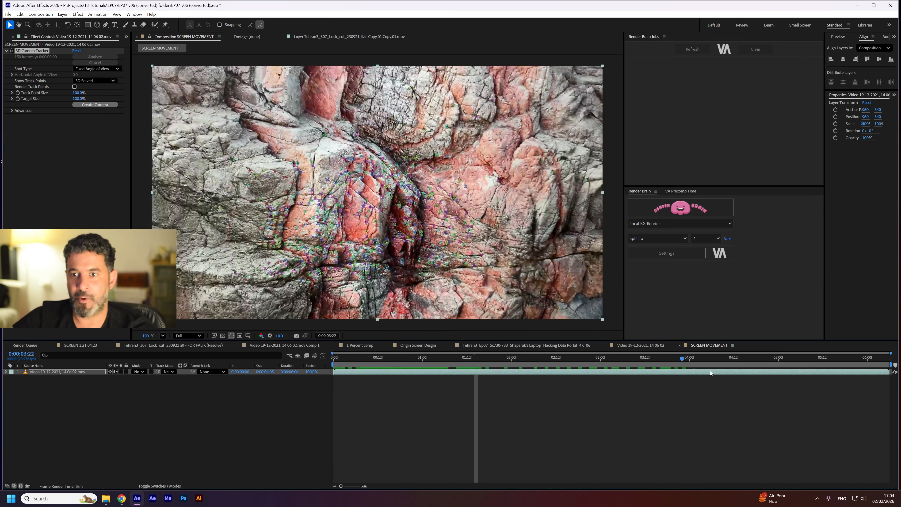
- At the first frame, select a large group of track points around the centre of the footage and create a solid and camera
{"action": "left_click_drag", "start_coordinate": [326, 372], "coordinate": [323, 369]}
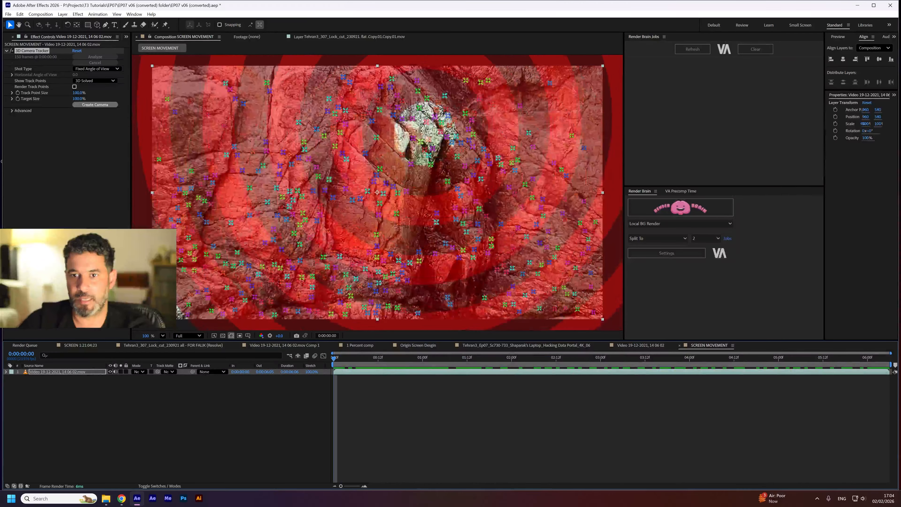
{"action": "mouse_move", "coordinate": [433, 137]}
{"action": "left_mouse_down"}
{"action": "mouse_move", "coordinate": [261, 165]}
{"action": "mouse_move", "coordinate": [464, 120]}
{"action": "left_mouse_up"}
{"action": "right_click", "coordinate": [373, 182]}
{"action": "left_click", "coordinate": [410, 194]}
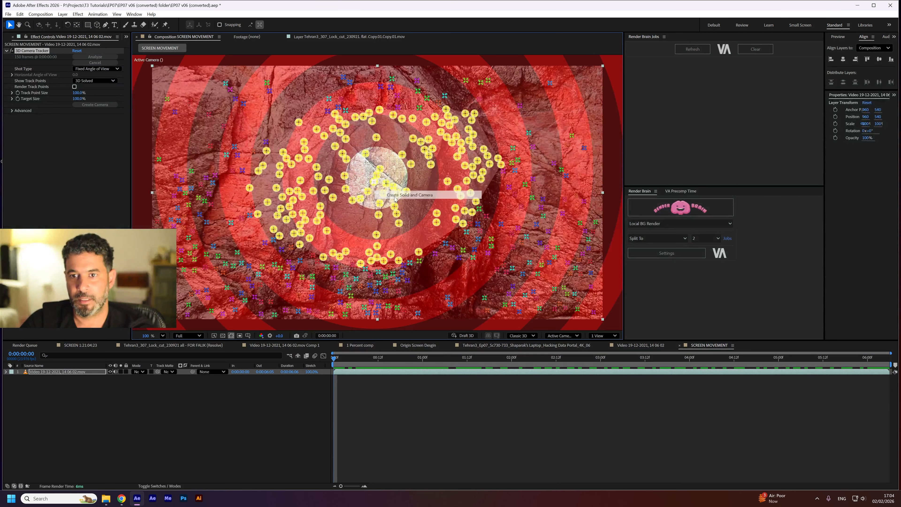
- Find the Grid effect and apply it to the track solid
{"action": "left_click", "coordinate": [893, 96]}
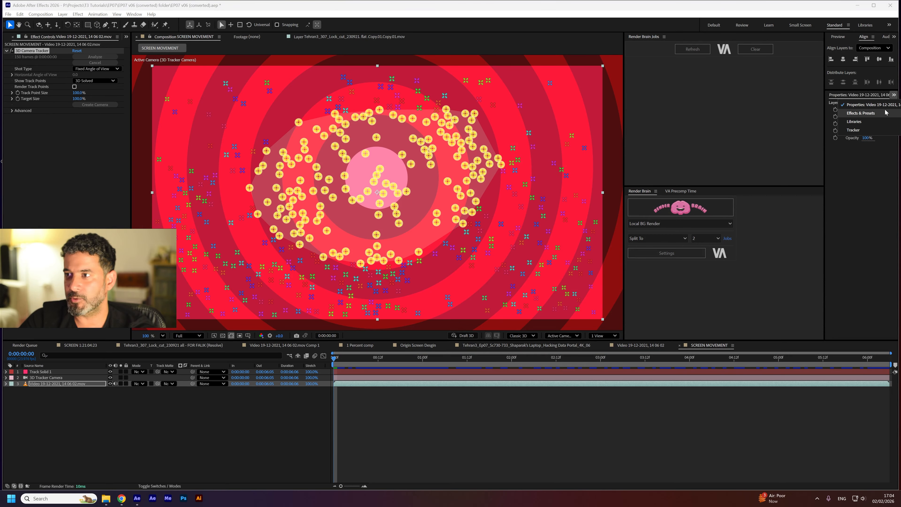
{"action": "left_click", "coordinate": [885, 113]}
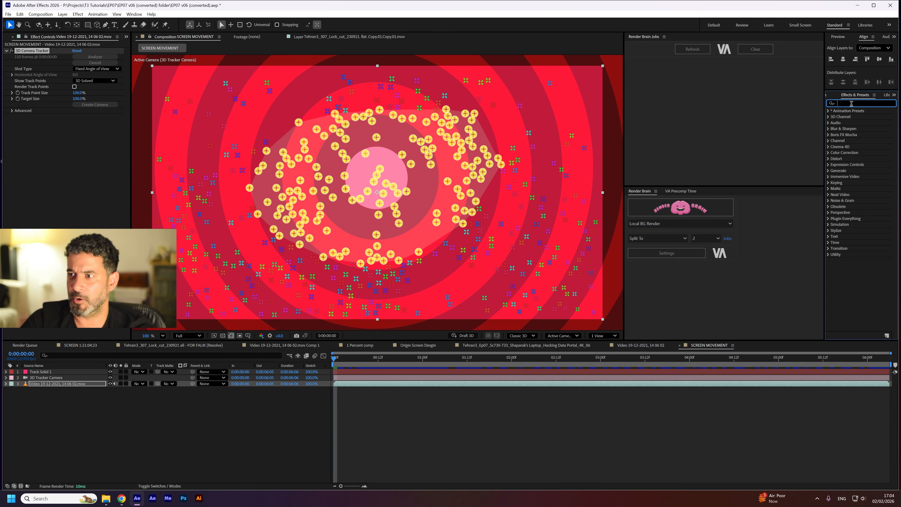
{"action": "type", "text": "grid"}
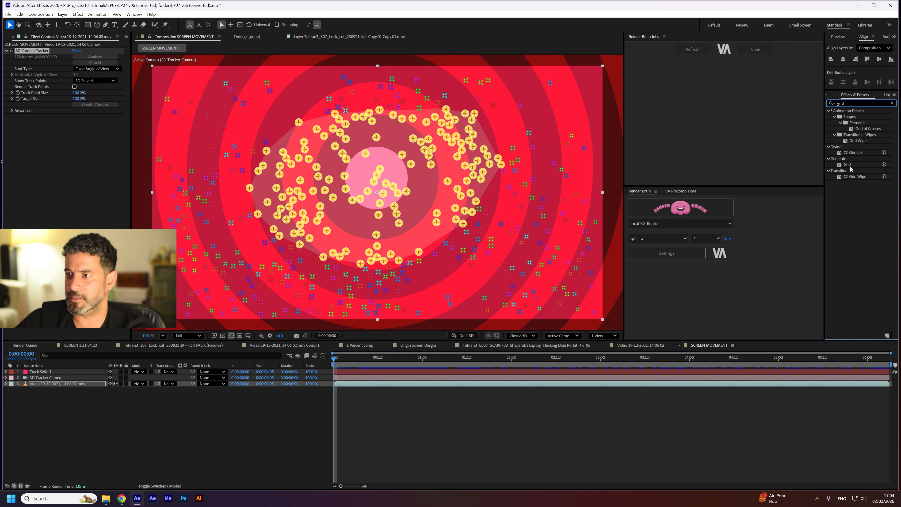
{"action": "left_click_drag", "start_coordinate": [439, 211], "coordinate": [468, 239]}
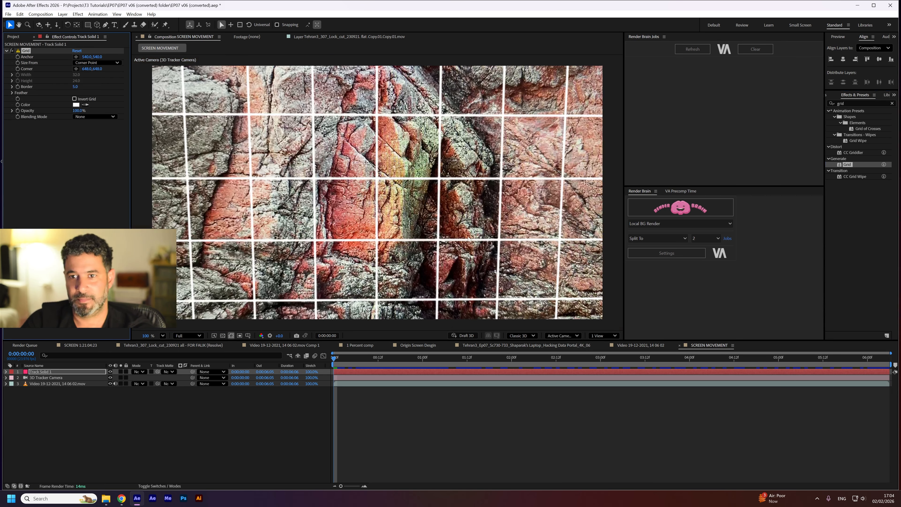
- Preview the grid over the footage, hide the video layer, and check the camera movement on the grid alone
{"action": "key", "text": "space"}
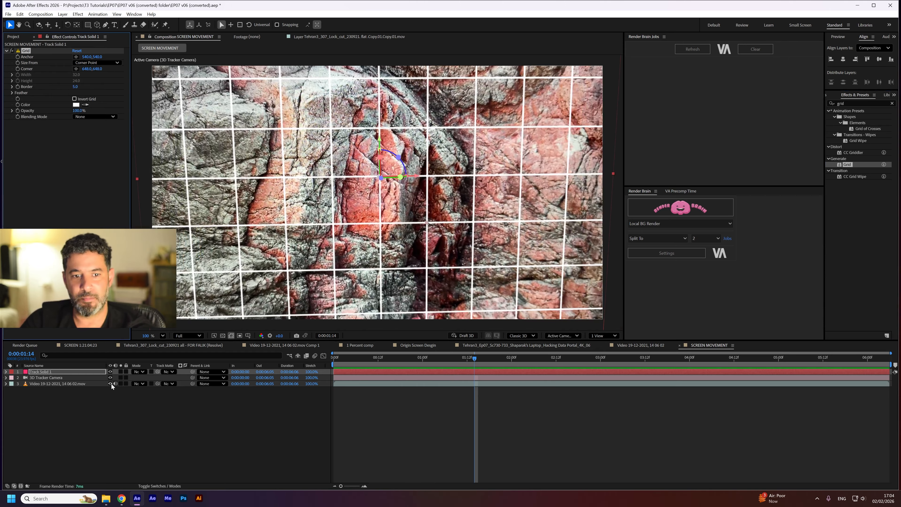
{"action": "left_click", "coordinate": [111, 383]}
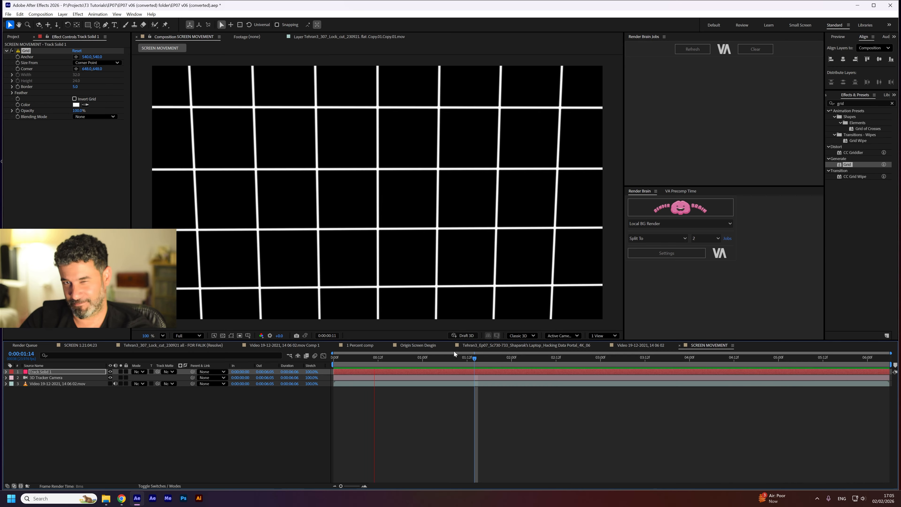
{"action": "left_click_drag", "start_coordinate": [456, 362], "coordinate": [493, 361]}
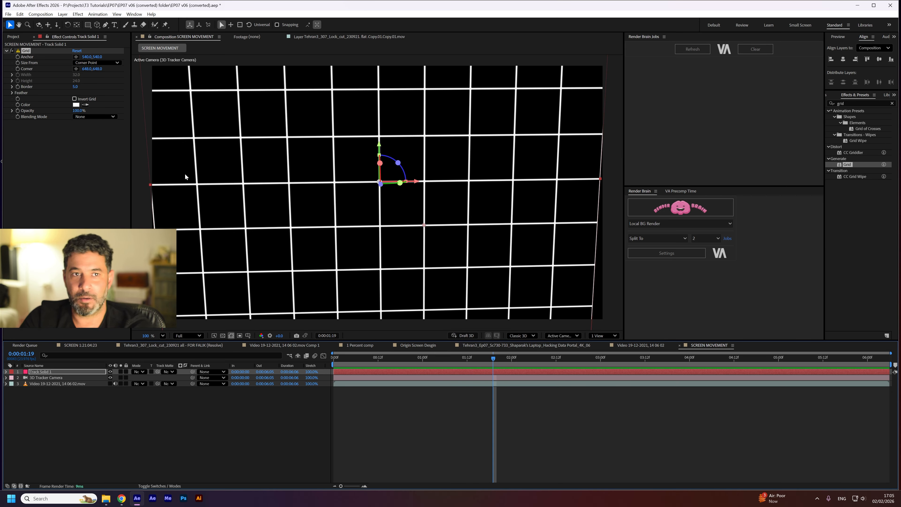
- Add the Hacking Data Portal_4K_06 comp from the PreComps folder to SCREEN MOVEMENT, directly below Track Solid 1
{"action": "left_click", "coordinate": [14, 36]}
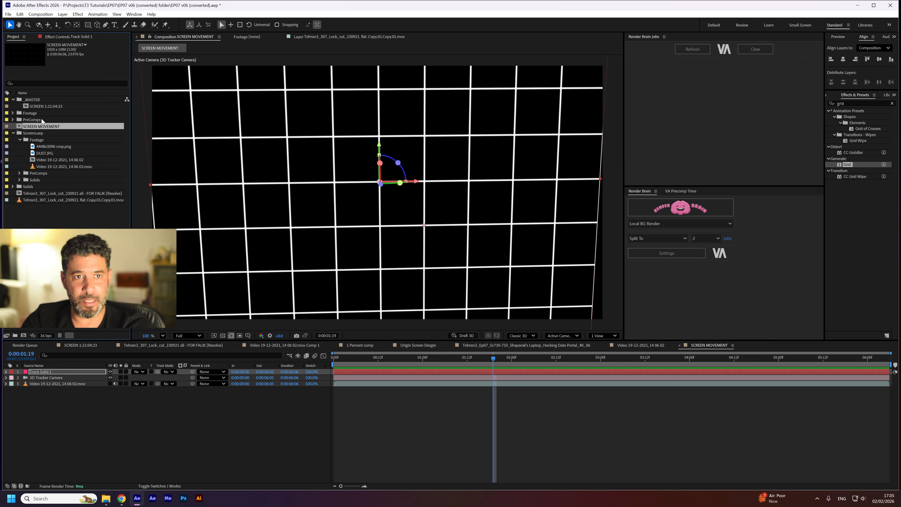
{"action": "left_click", "coordinate": [46, 161]}
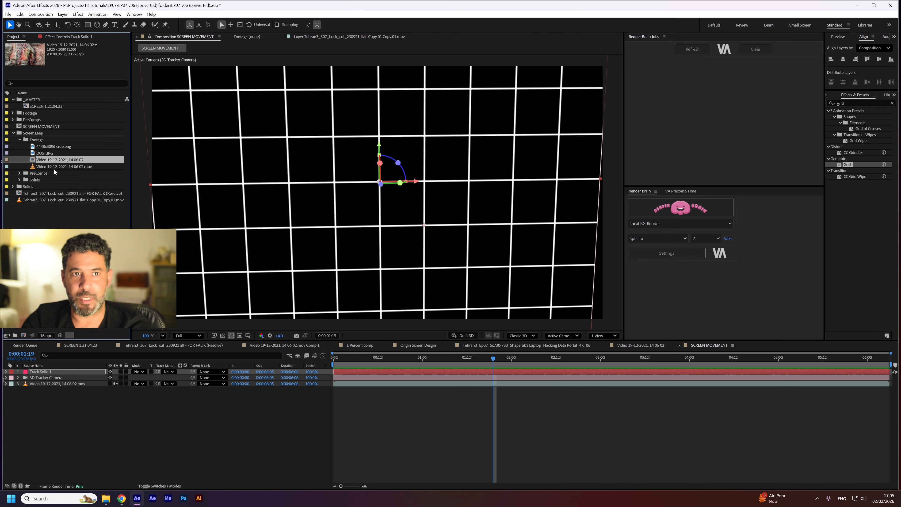
{"action": "left_click", "coordinate": [46, 193]}
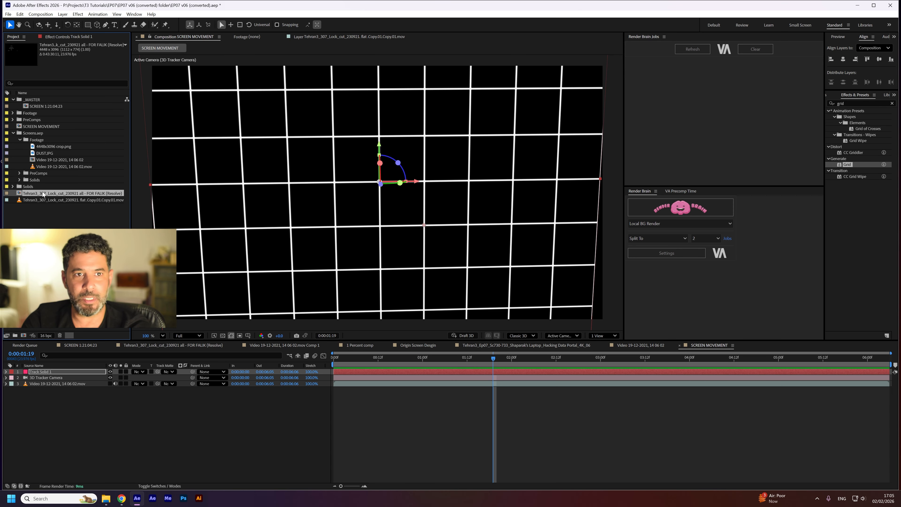
{"action": "left_click", "coordinate": [13, 119]}
{"action": "left_click_drag", "start_coordinate": [45, 125], "coordinate": [73, 376]}
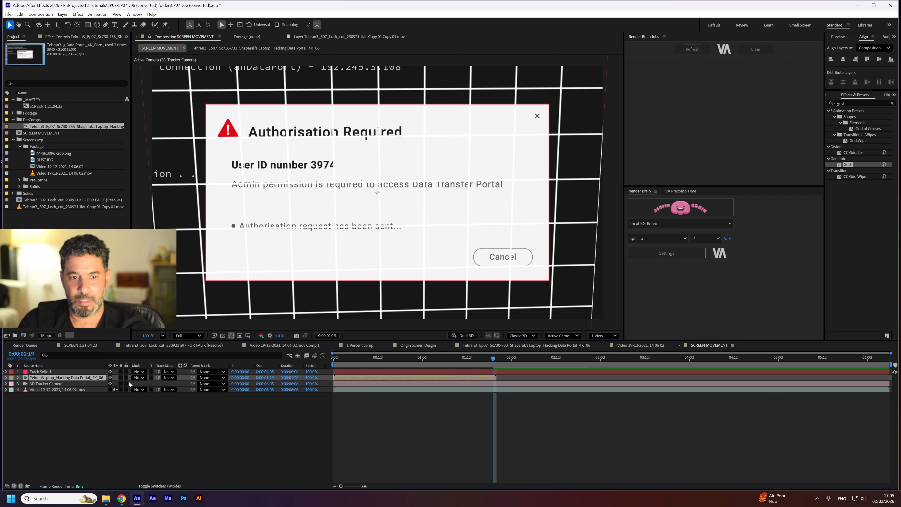
- Make the Hacking Data Portal layer 3D and parent it to Track Solid 1, snapping it to the solid's position
{"action": "left_click", "coordinate": [165, 483]}
{"action": "left_click", "coordinate": [171, 377]}
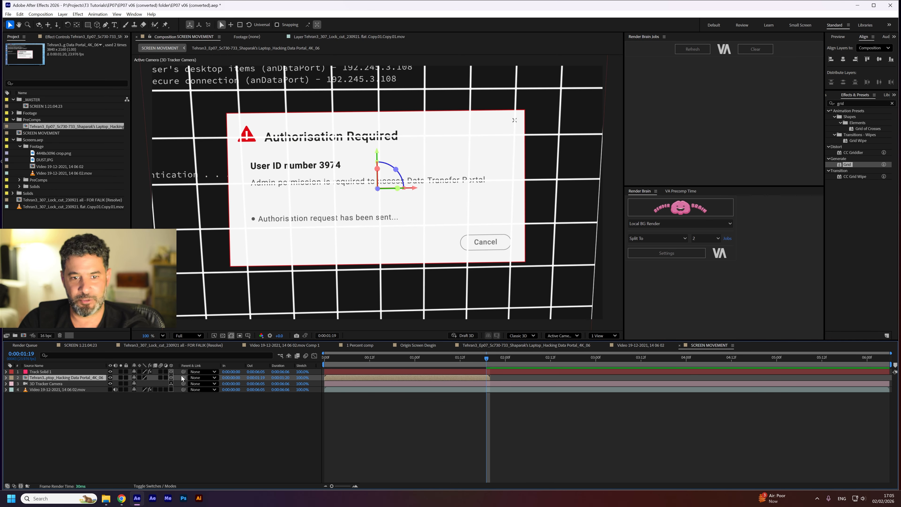
{"action": "left_click_drag", "start_coordinate": [183, 377], "coordinate": [96, 372]}
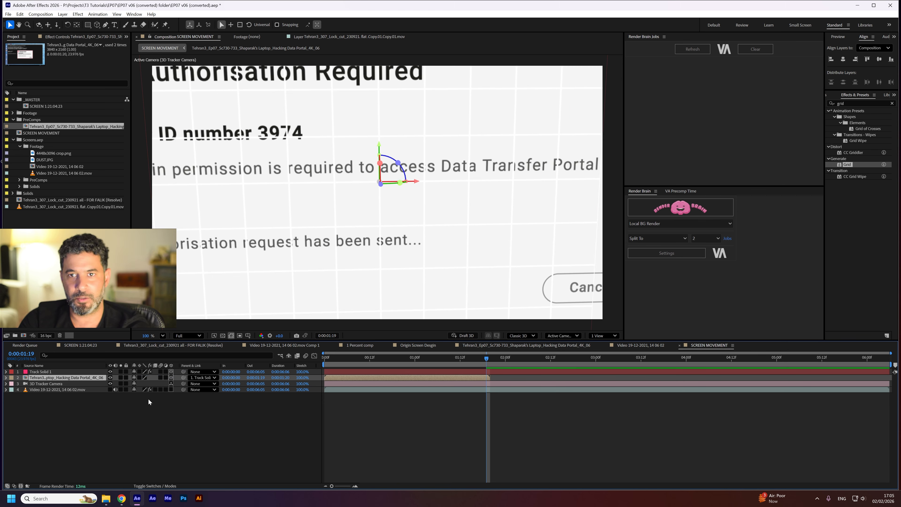
- Scale the Hacking Data Portal layer to 31% and preview its tracked movement
{"action": "key", "text": "s"}
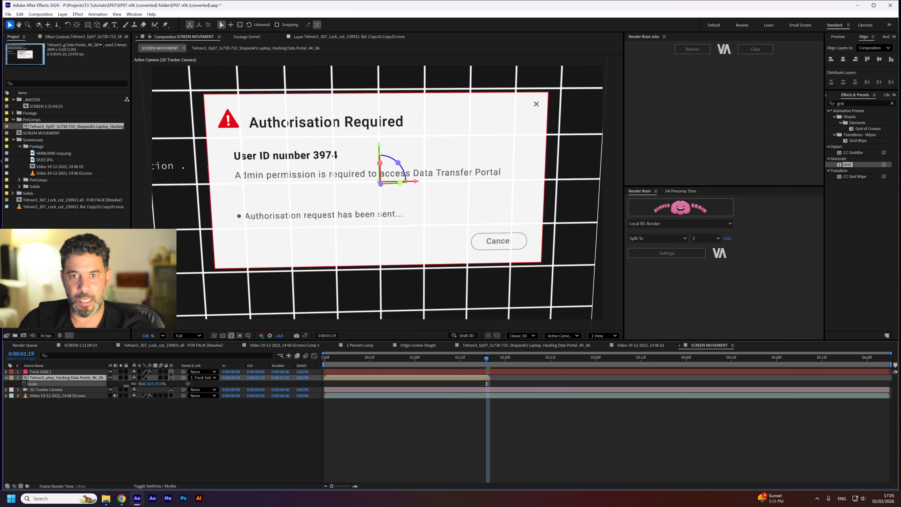
{"action": "left_click_drag", "start_coordinate": [146, 383], "coordinate": [121, 389]}
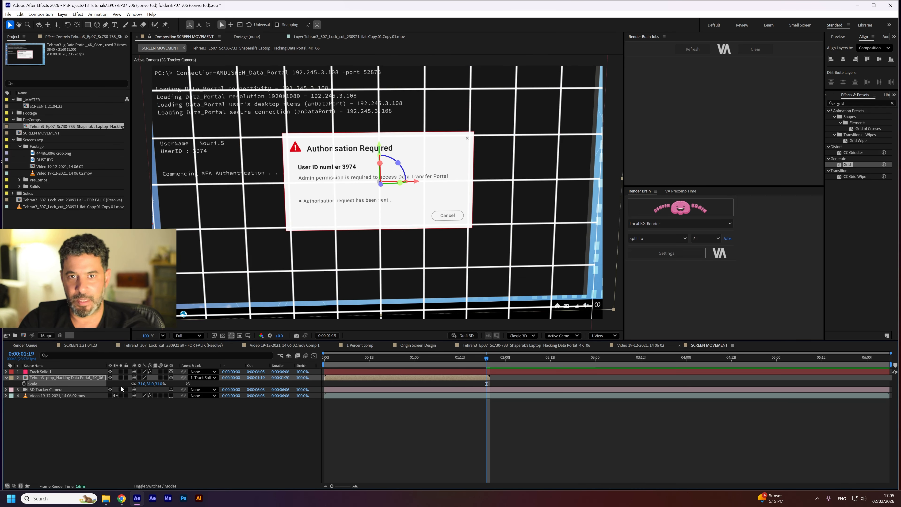
{"action": "key", "text": "space"}
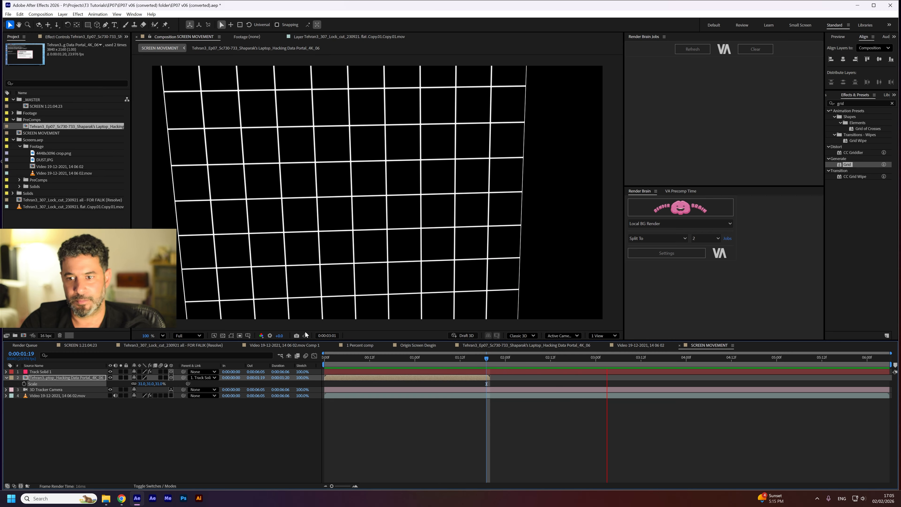
{"action": "key", "text": "space"}
{"action": "left_click_drag", "start_coordinate": [509, 365], "coordinate": [436, 364]}
- Pre-compose the Hacking Data Portal layer as SCREEN GRAPHICS, leaving all attributes in SCREEN MOVEMENT, and open the new composition
{"action": "right_click", "coordinate": [357, 377]}
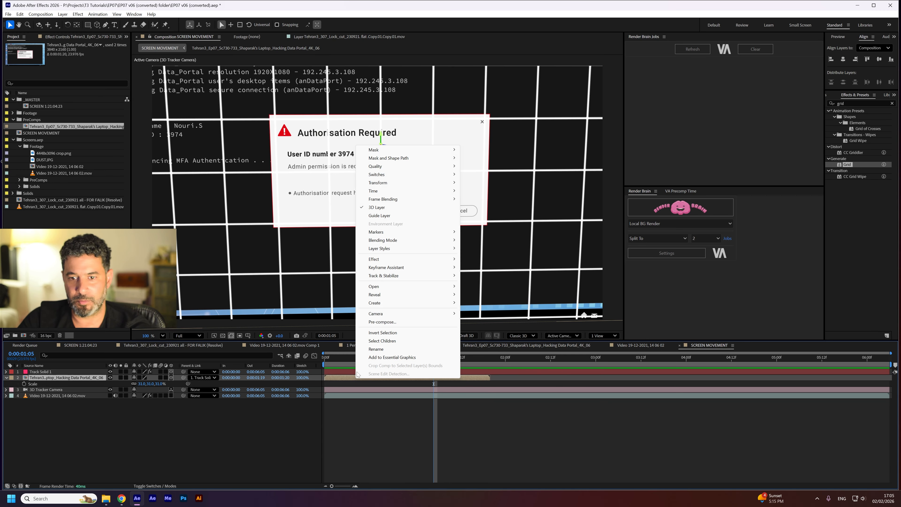
{"action": "left_click", "coordinate": [160, 403]}
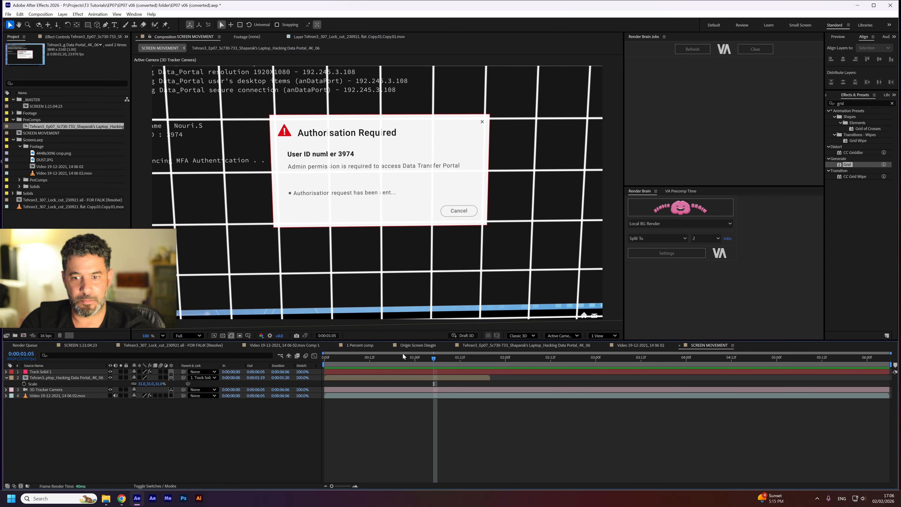
{"action": "left_click", "coordinate": [94, 379]}
{"action": "key", "text": "ctrl+shift+c"}
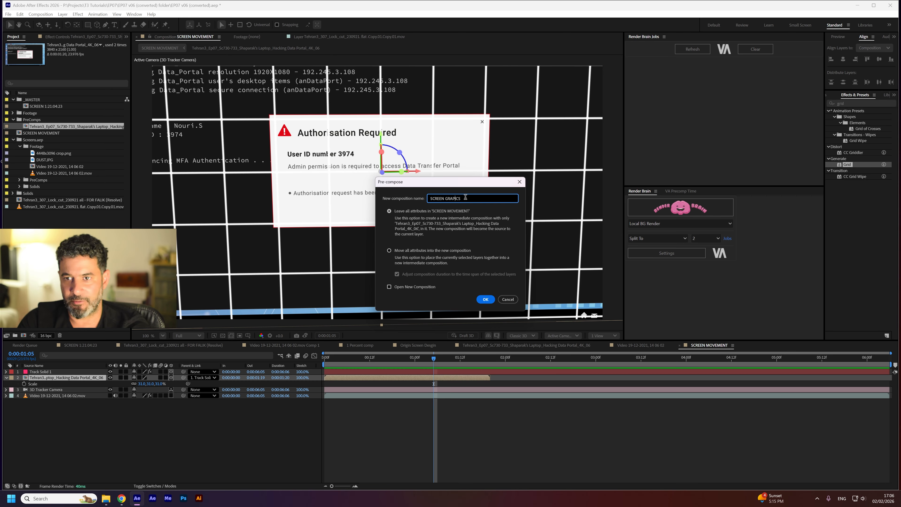
{"action": "key", "text": "Return"}
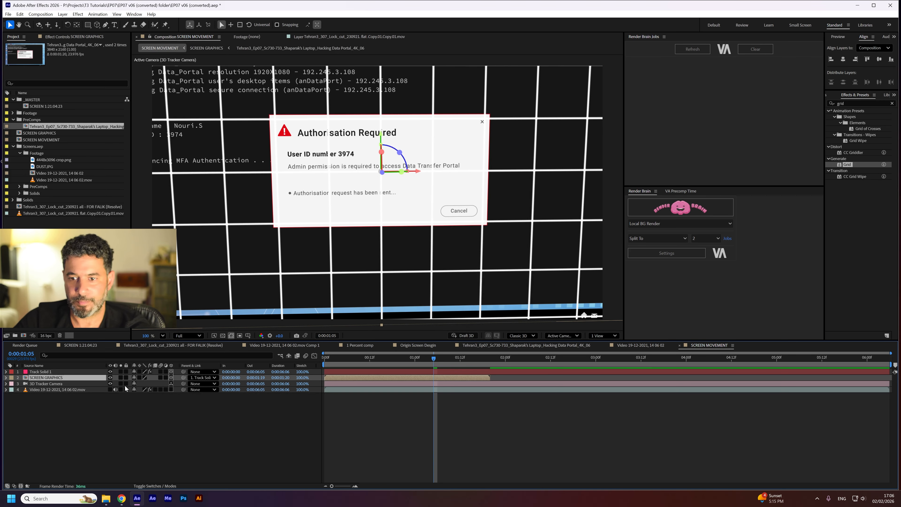
{"action": "double_click", "coordinate": [84, 378]}
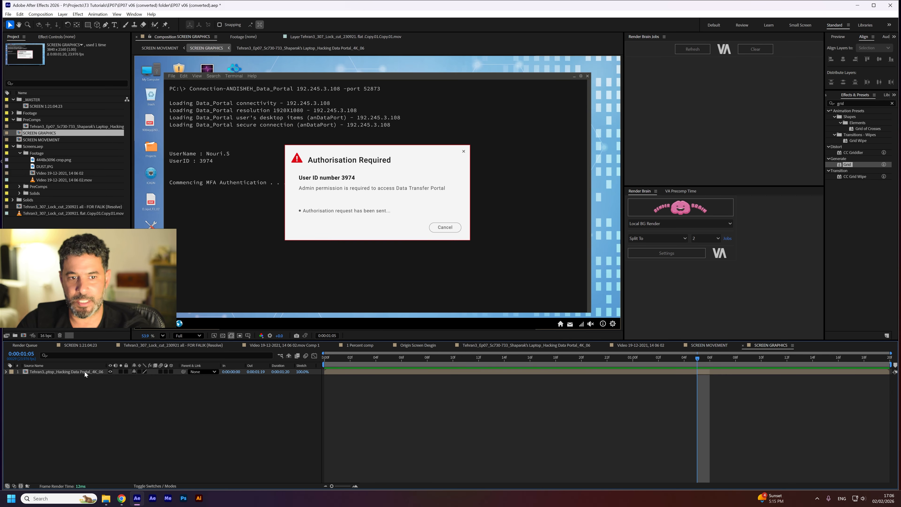
- Extend SCREEN GRAPHICS and its nested Hacking Data Portal comp to 10 seconds with VA Precomp Time, and check both timelines
{"action": "left_click", "coordinate": [679, 191]}
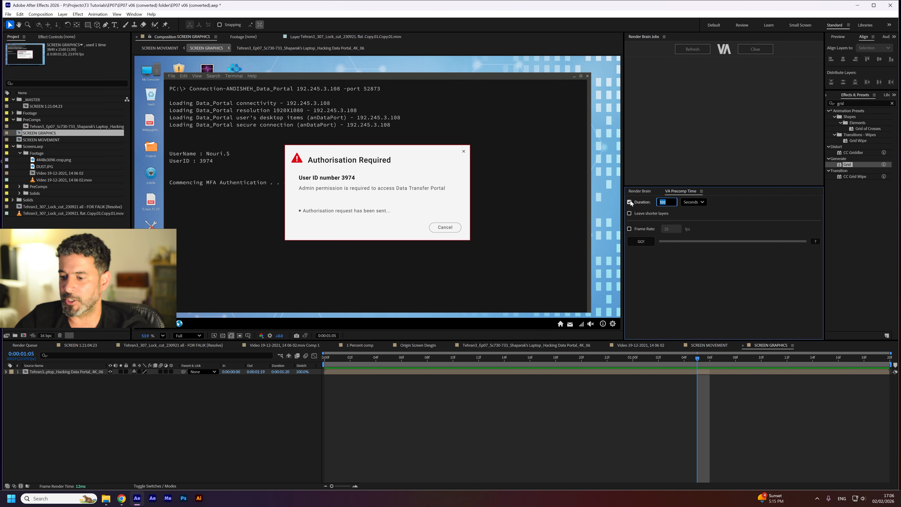
{"action": "type", "text": "10"}
{"action": "left_click", "coordinate": [641, 241]}
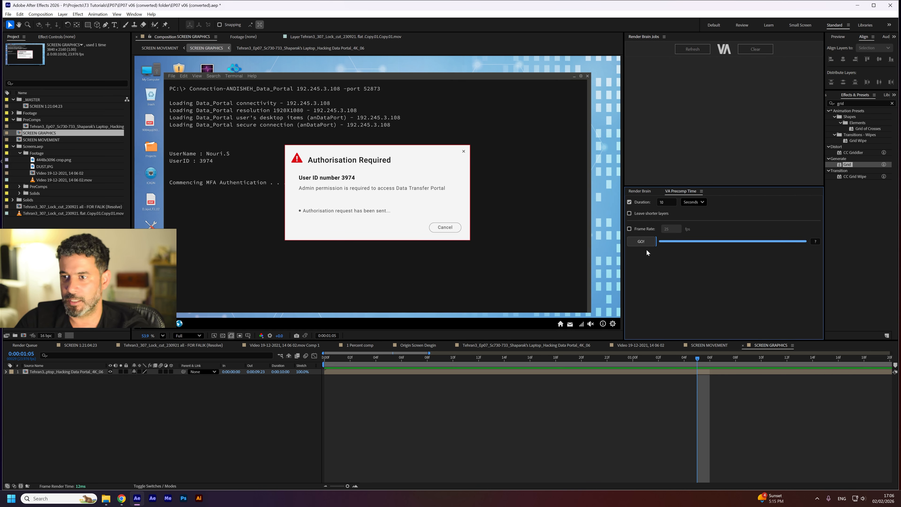
{"action": "key", "text": "Home"}
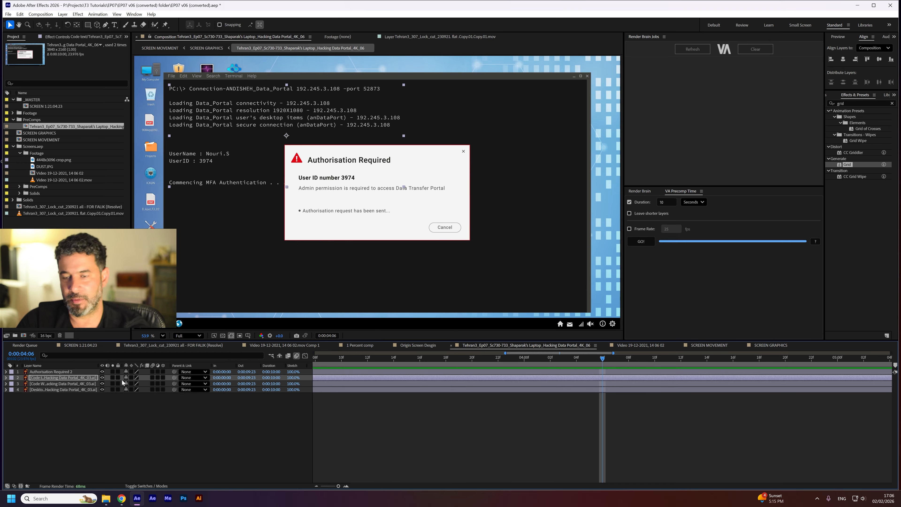
{"action": "key", "text": "semicolon"}
{"action": "key", "text": "semicolon"}
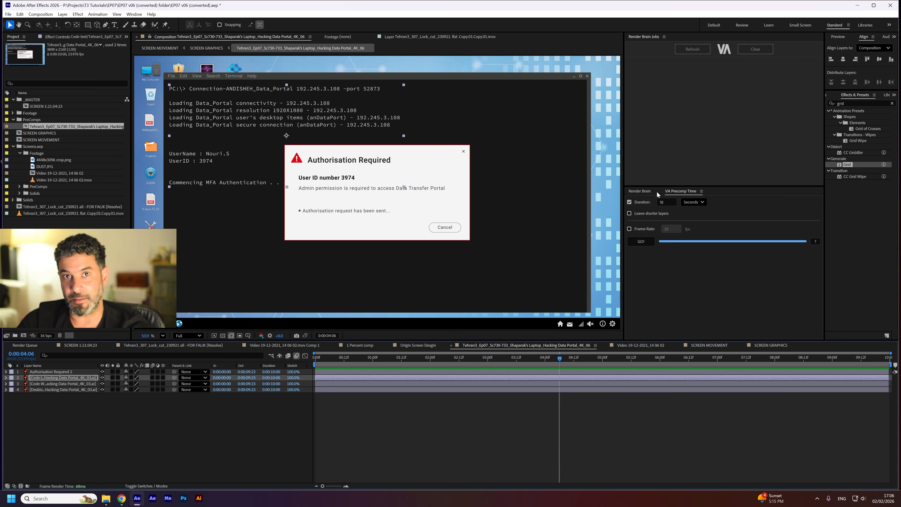
{"action": "left_click", "coordinate": [640, 191]}
{"action": "left_click_drag", "start_coordinate": [508, 359], "coordinate": [468, 360]}
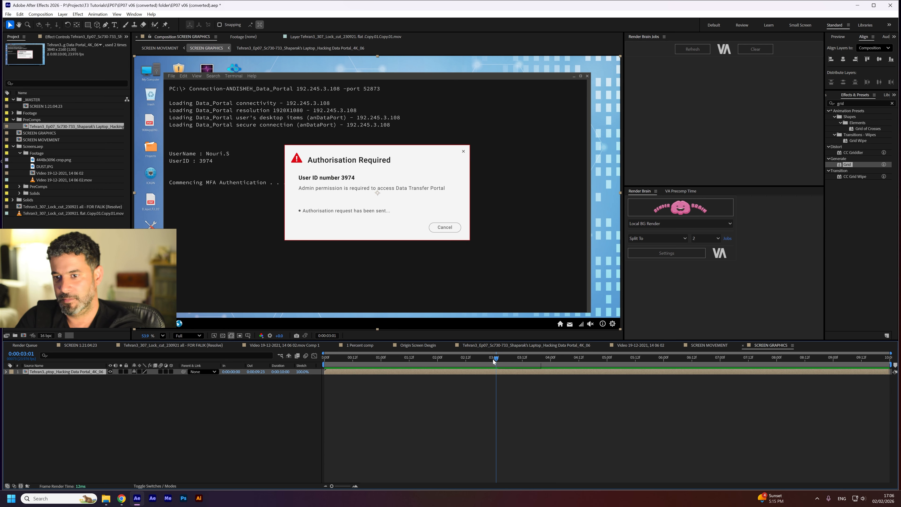
{"action": "left_click_drag", "start_coordinate": [493, 359], "coordinate": [461, 360]}
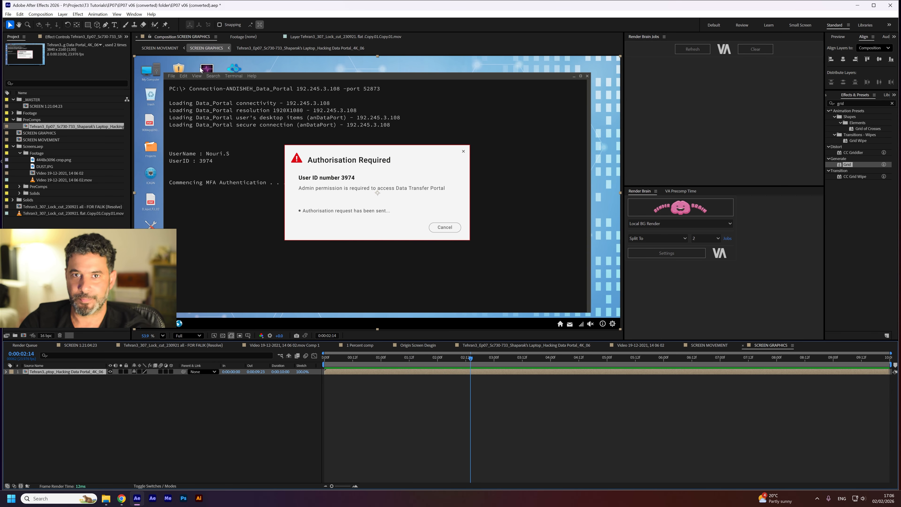
- In SCREEN MOVEMENT, extend the SCREEN GRAPHICS layer to the end of the timeline, hide Track Solid 1, and preview the tracked graphics
{"action": "left_click", "coordinate": [163, 51]}
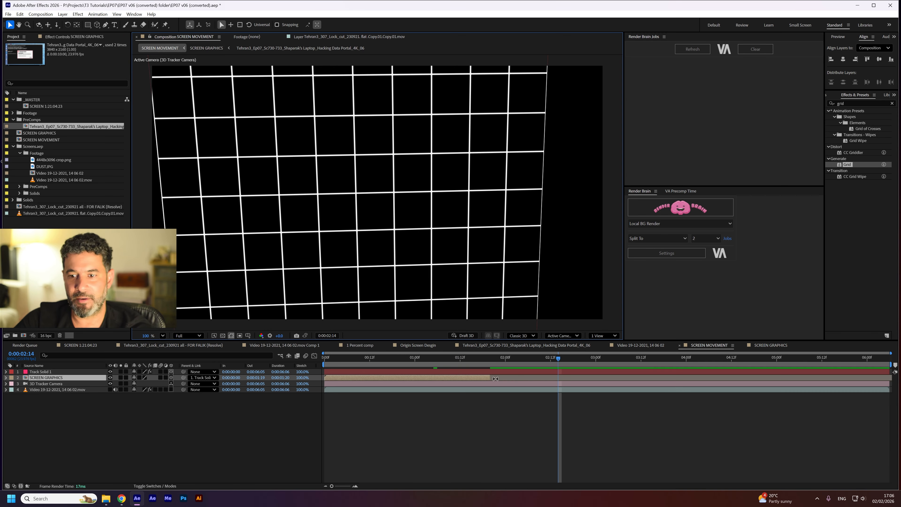
{"action": "left_click_drag", "start_coordinate": [495, 379], "coordinate": [890, 378]}
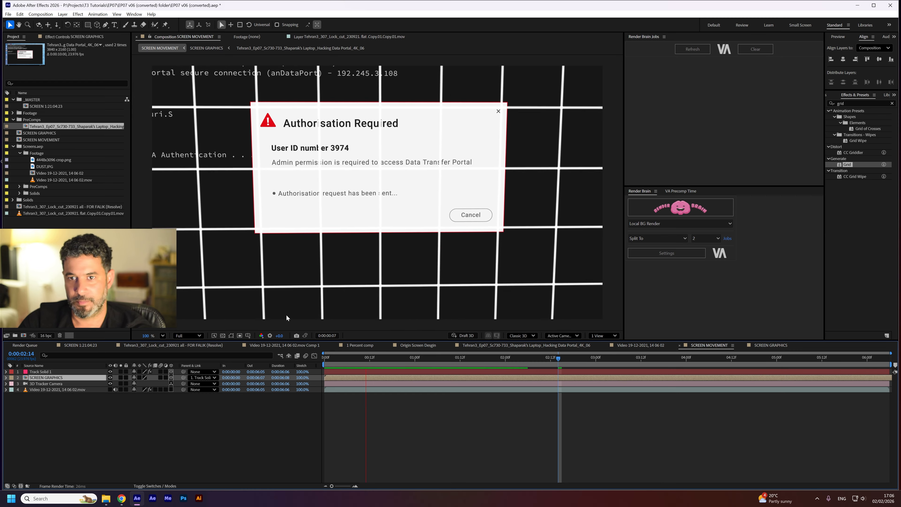
{"action": "key", "text": "space"}
{"action": "left_click", "coordinate": [111, 372]}
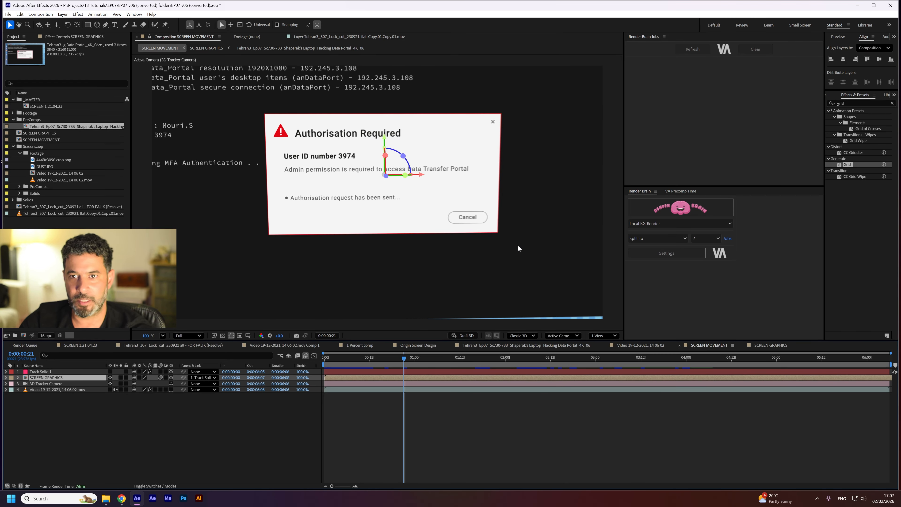
{"action": "key", "text": "space"}
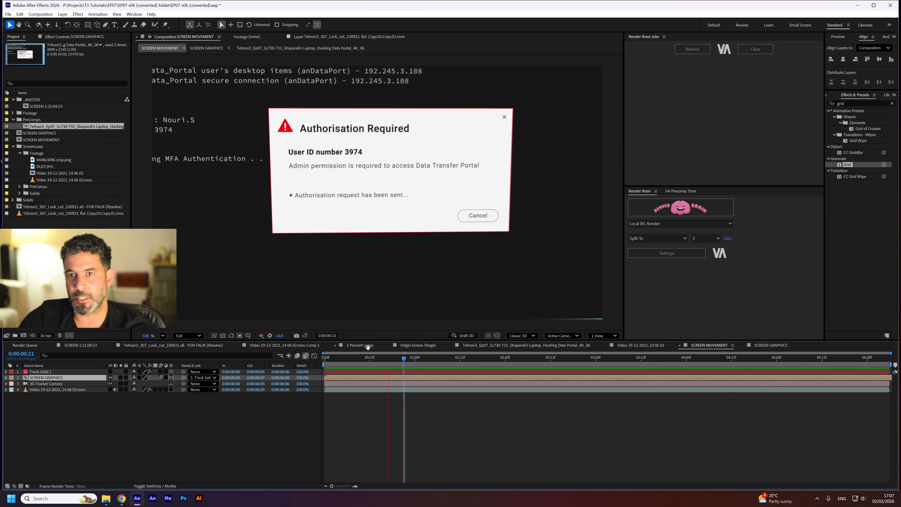
- Animate the SCREEN GRAPHICS layer's Scale from 31% on the first frame to 66% on the last frame, and preview the push-in
{"action": "left_click_drag", "start_coordinate": [397, 358], "coordinate": [332, 376]}
{"action": "key", "text": "s"}
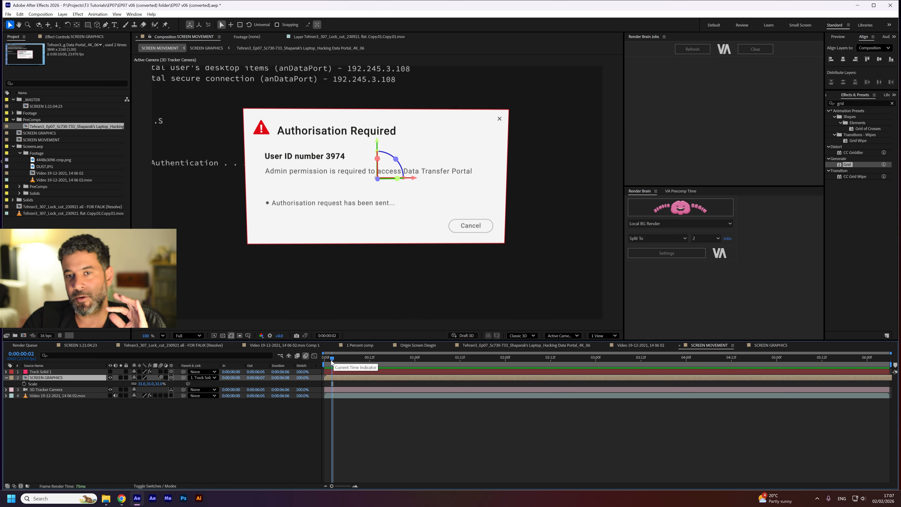
{"action": "left_click_drag", "start_coordinate": [331, 360], "coordinate": [879, 399]}
{"action": "key", "text": "Home"}
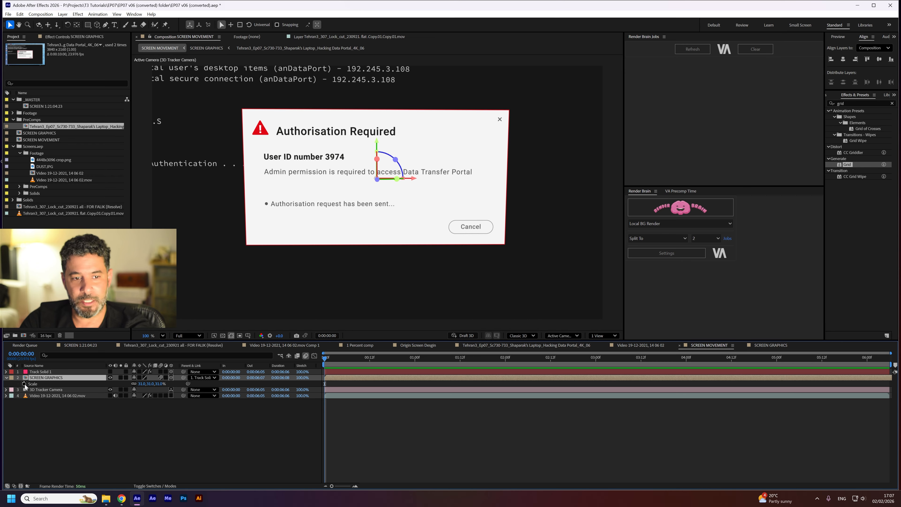
{"action": "key", "text": "End"}
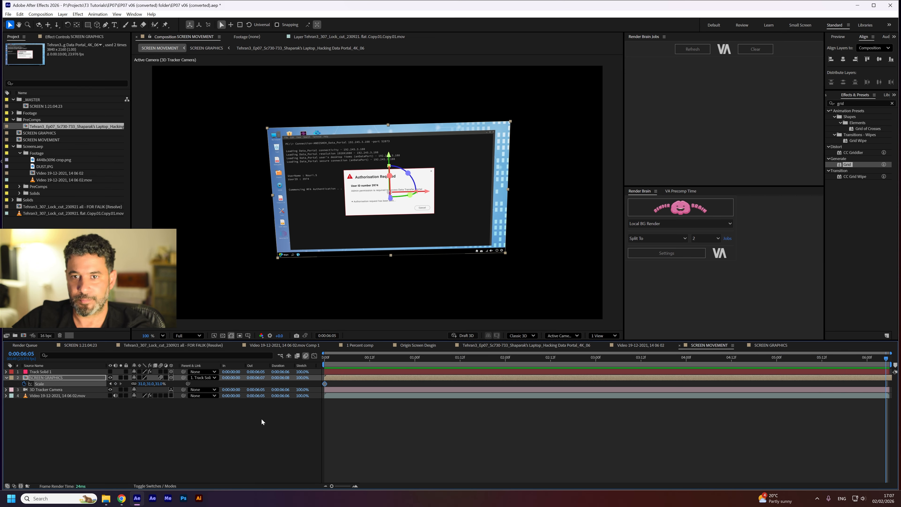
{"action": "left_click_drag", "start_coordinate": [158, 387], "coordinate": [171, 383]}
{"action": "key", "text": "space"}
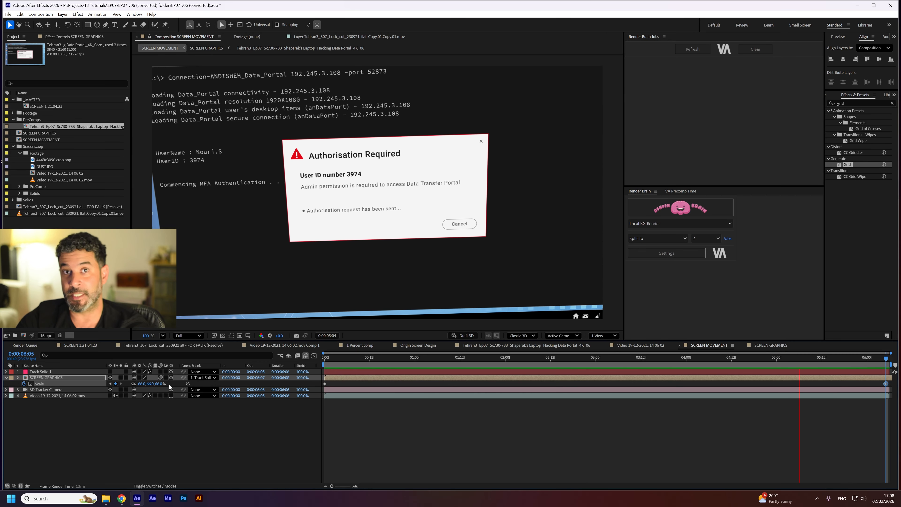
- Keyframe the SCREEN GRAPHICS layer's Position on the first frame and shift the layer to the right on the last frame
{"action": "left_click_drag", "start_coordinate": [355, 357], "coordinate": [306, 361]}
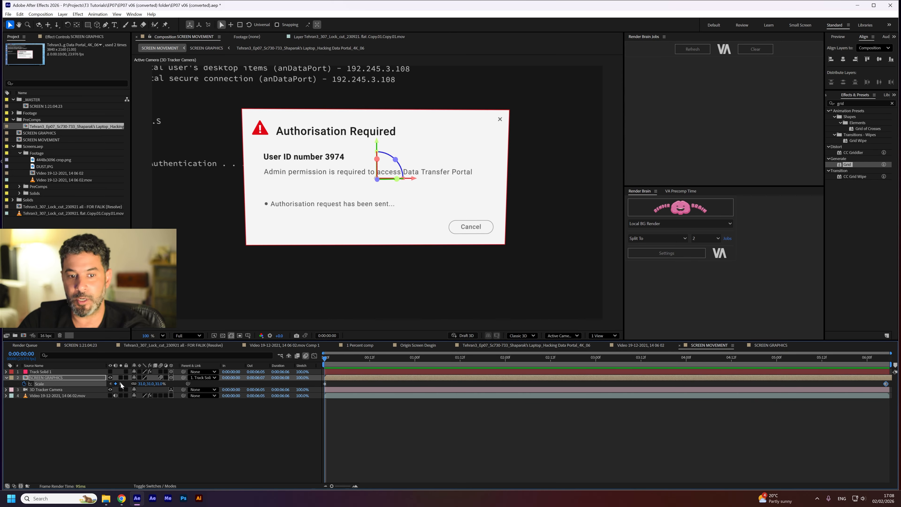
{"action": "key", "text": "shift+p"}
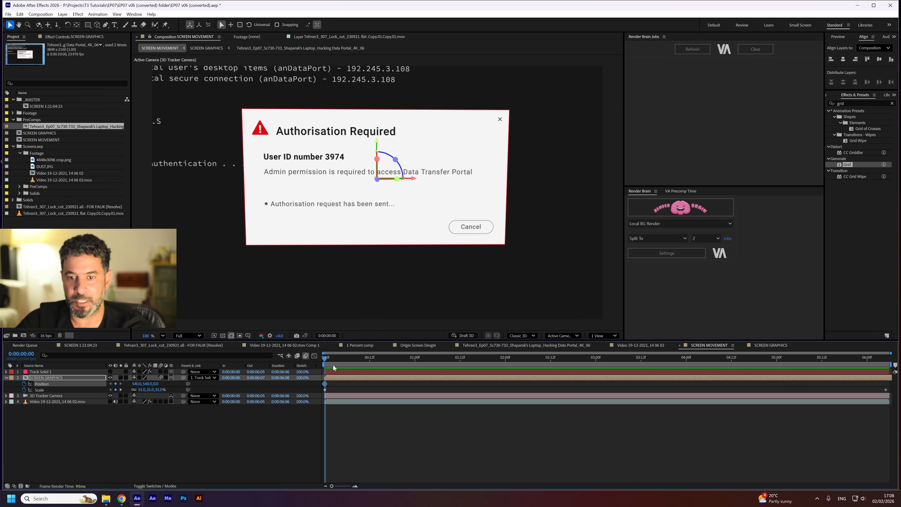
{"action": "left_click_drag", "start_coordinate": [328, 360], "coordinate": [886, 355]}
{"action": "left_click_drag", "start_coordinate": [425, 191], "coordinate": [524, 194]}
- Refine the last-frame scale and position of SCREEN GRAPHICS, trying 102.6% with a further right shift before reducing both
{"action": "key", "text": "u"}
{"action": "key", "text": "s"}
{"action": "left_click_drag", "start_coordinate": [149, 384], "coordinate": [460, 256]}
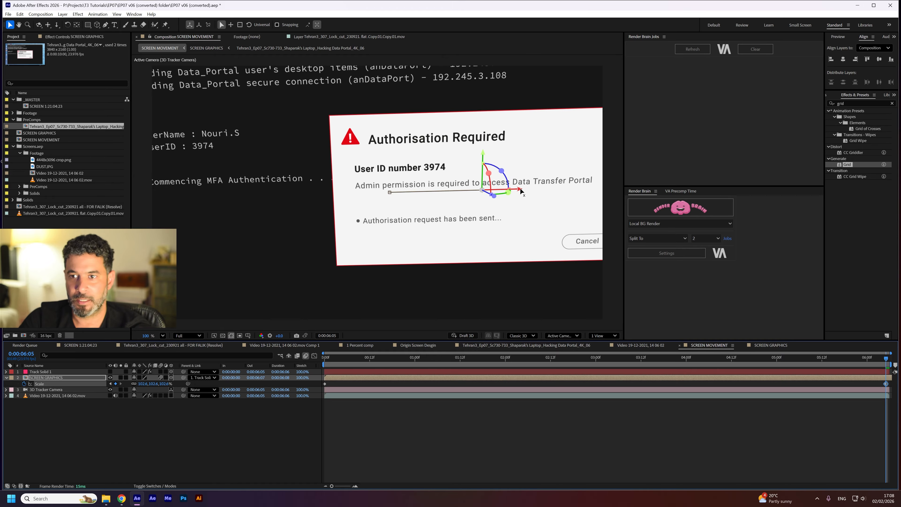
{"action": "left_click_drag", "start_coordinate": [521, 191], "coordinate": [547, 200]}
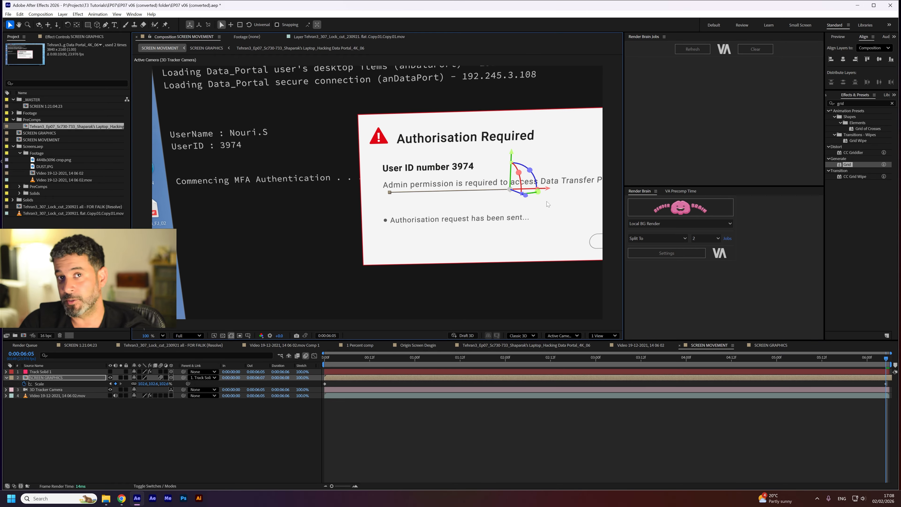
{"action": "key", "text": "space"}
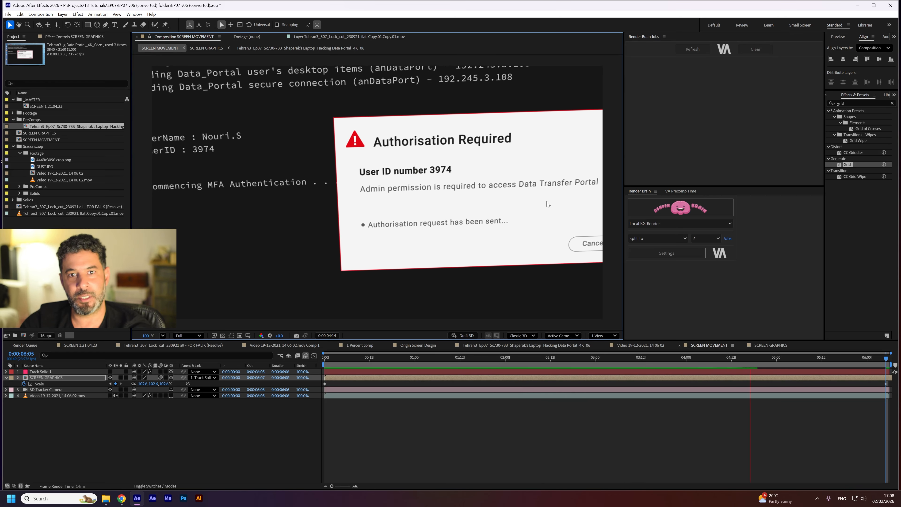
{"action": "key", "text": "space"}
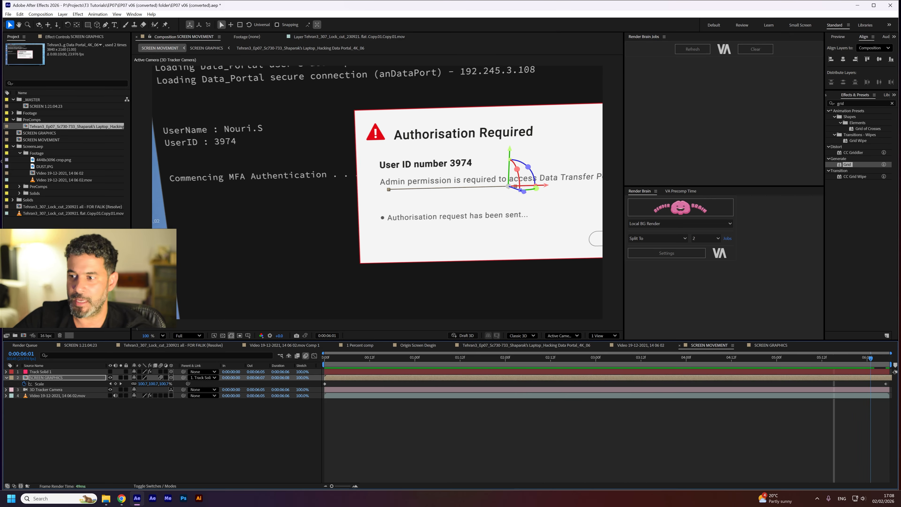
{"action": "left_click_drag", "start_coordinate": [161, 384], "coordinate": [113, 384]}
{"action": "left_click_drag", "start_coordinate": [559, 189], "coordinate": [514, 183]}
- Animate the SCREEN GRAPHICS layer's Orientation from 0° on the first frame to 343.9°, 347.9°, 0.0° on the last, and preview the motion
{"action": "key", "text": "Home"}
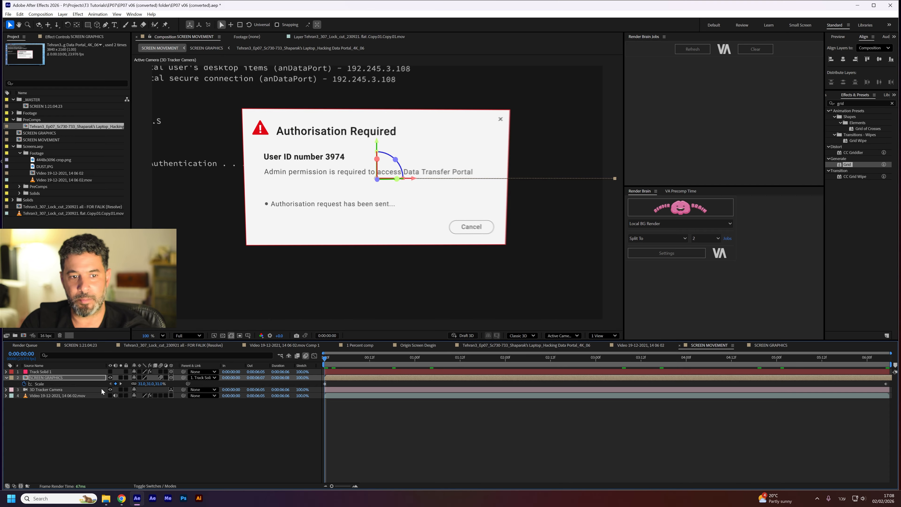
{"action": "key", "text": "r"}
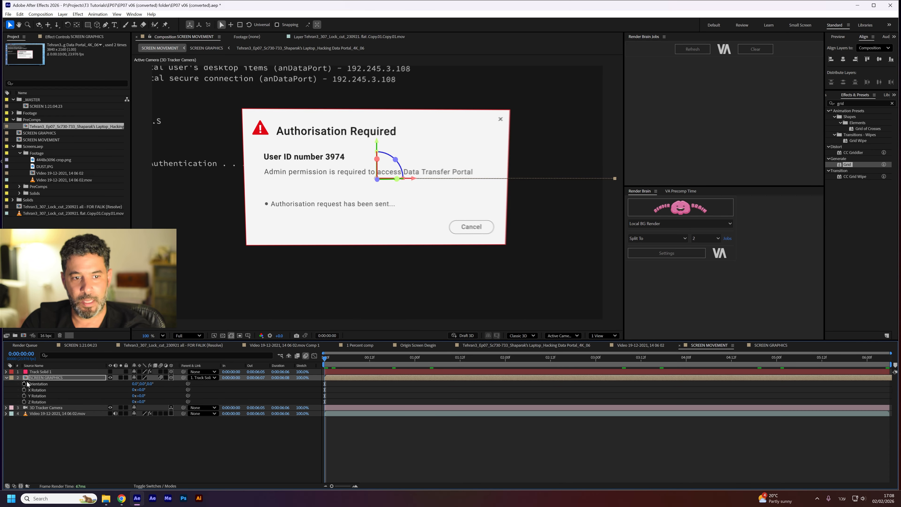
{"action": "left_click_drag", "start_coordinate": [347, 364], "coordinate": [898, 383]}
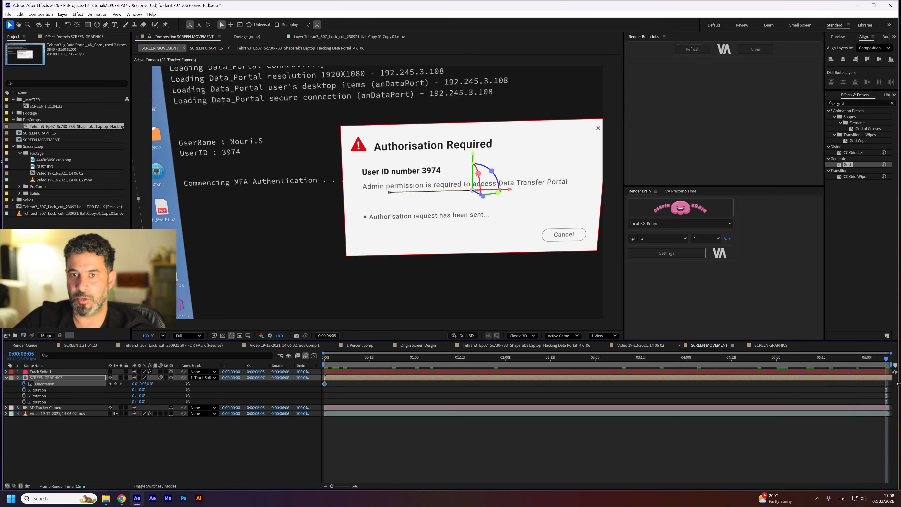
{"action": "left_click_drag", "start_coordinate": [479, 173], "coordinate": [540, 194]}
{"action": "key", "text": "space"}
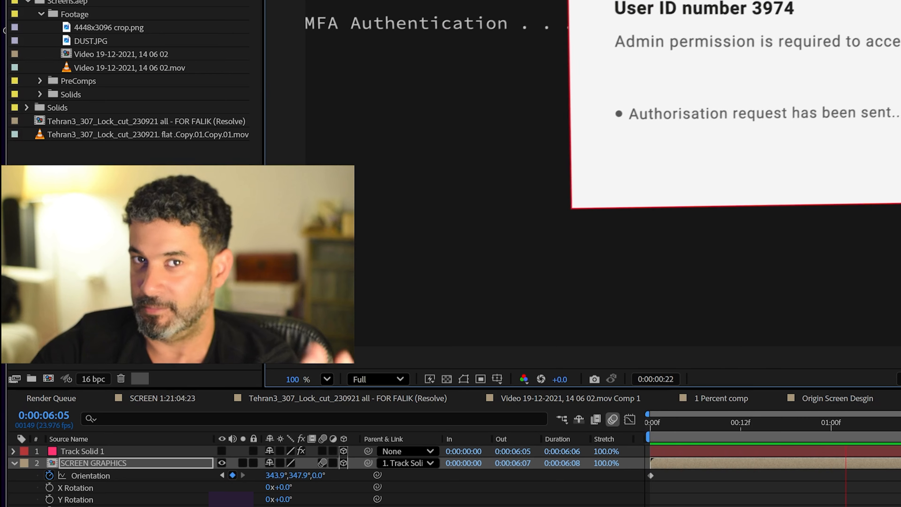
{"action": "key", "text": "space"}
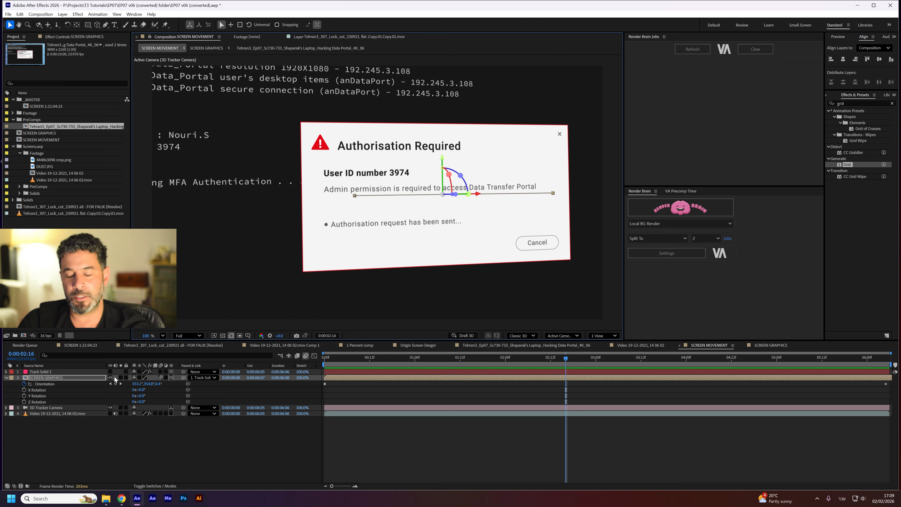
- Open the finished SCREEN 1:21:04:23 composition and examine its handheld motion at close and distant zoom levels
{"action": "double_click", "coordinate": [68, 106]}
{"action": "left_click_drag", "start_coordinate": [439, 357], "coordinate": [189, 322]}
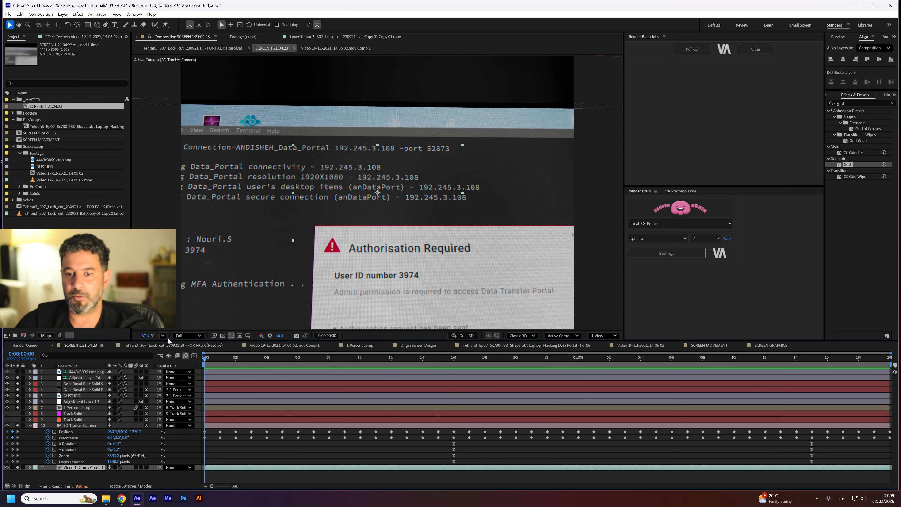
{"action": "key", "text": "space"}
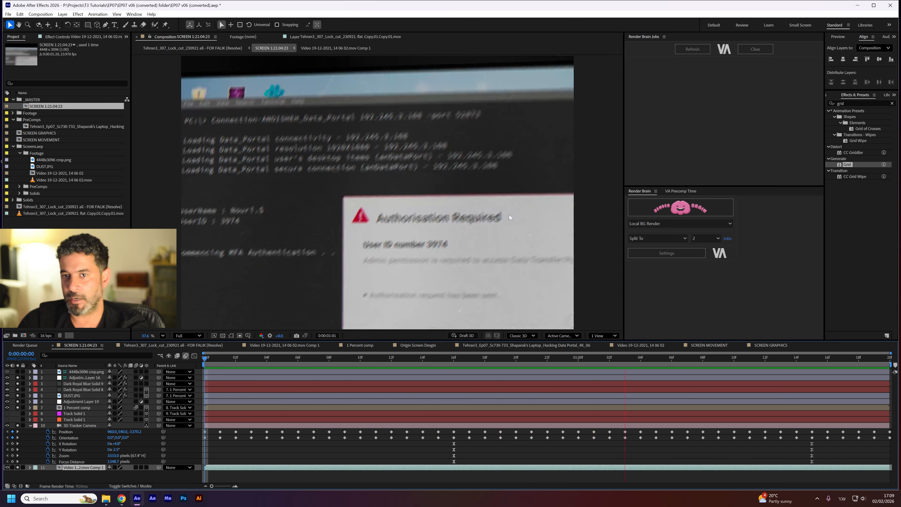
{"action": "key", "text": "space"}
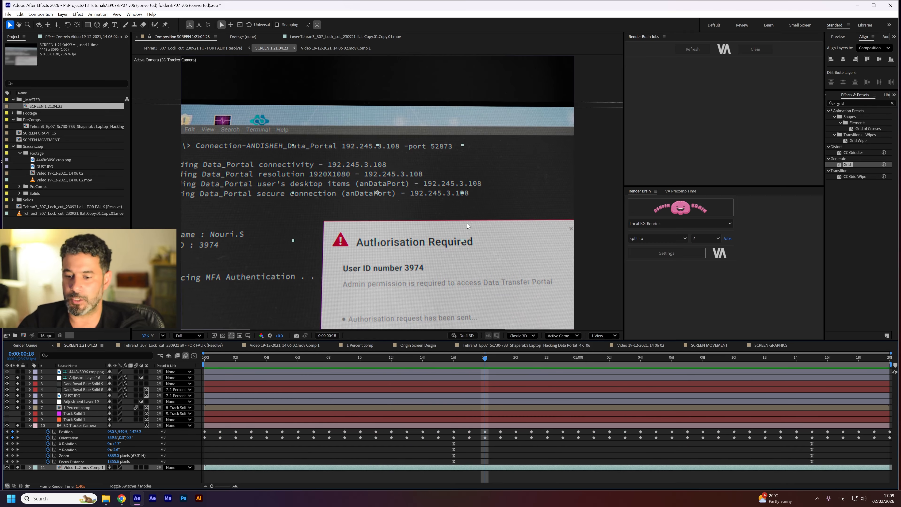
{"action": "scroll", "coordinate": [467, 224], "scroll_direction": "down", "scroll_amount": 3}
{"action": "scroll", "coordinate": [467, 223], "scroll_direction": "down", "scroll_amount": 3}
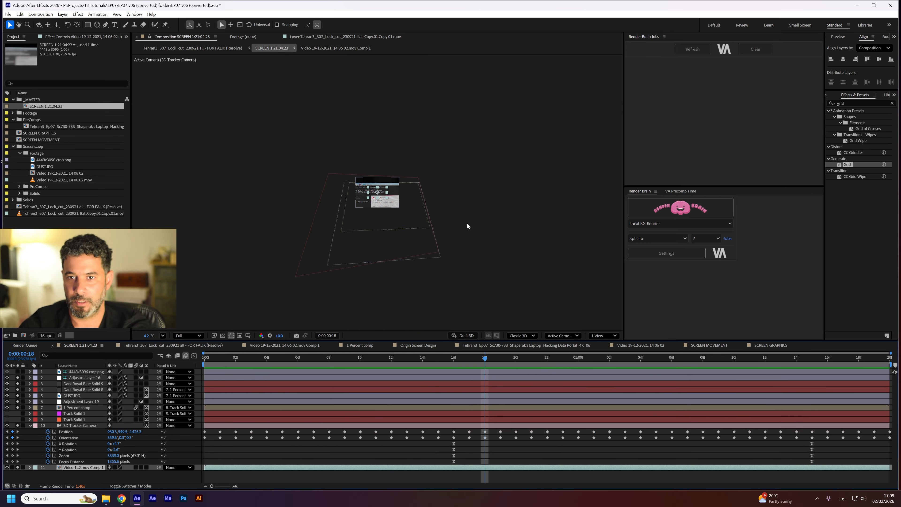
{"action": "key", "text": "space"}
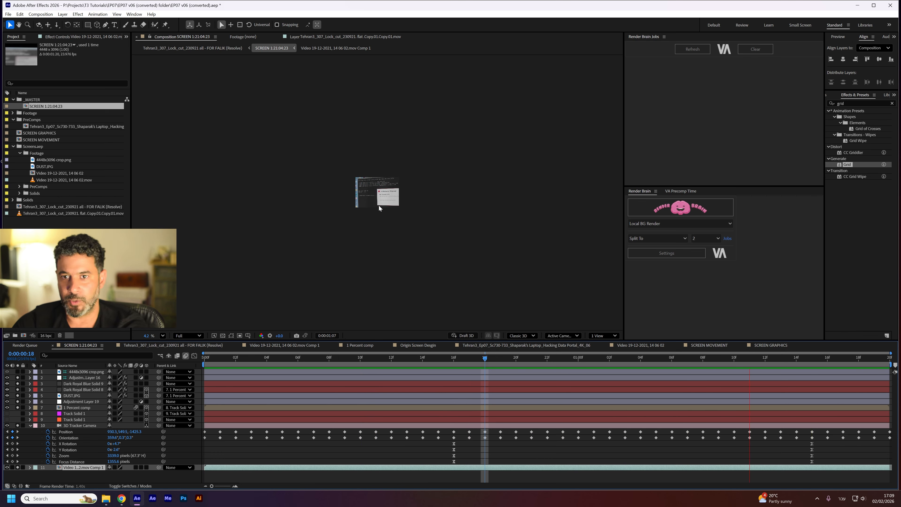
{"action": "key", "text": "space"}
{"action": "scroll", "coordinate": [316, 161], "scroll_direction": "up", "scroll_amount": 6}
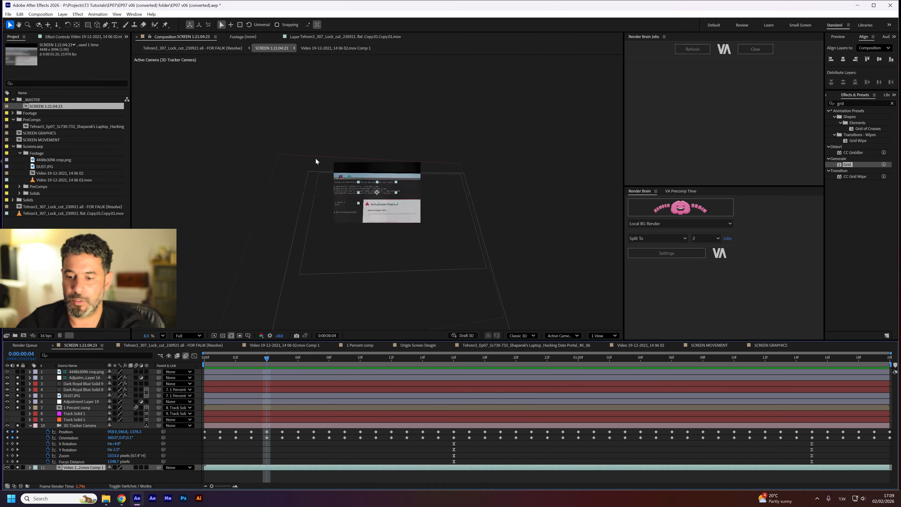
- Search the effects for moire, examine the finished screen at another frame, and open the SCREEN GRAPHICS composition
{"action": "key", "text": "ctrl+5"}
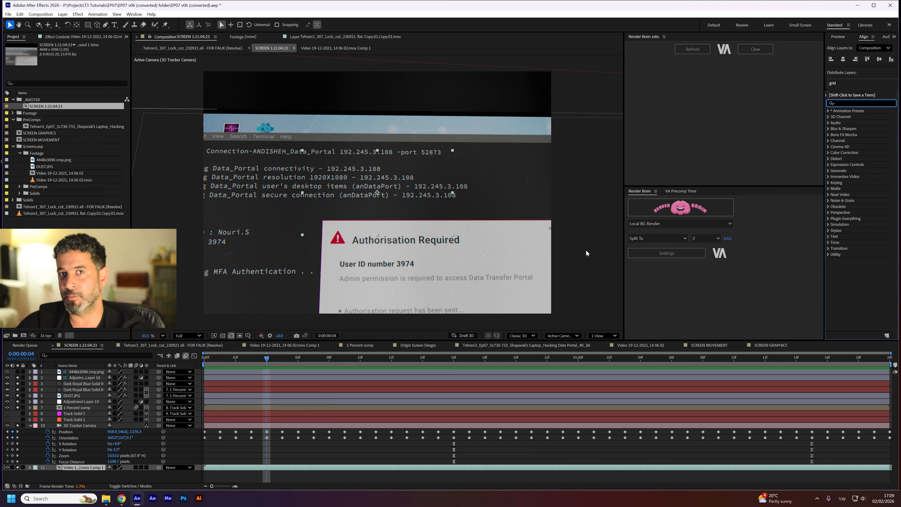
{"action": "type", "text": "moire"}
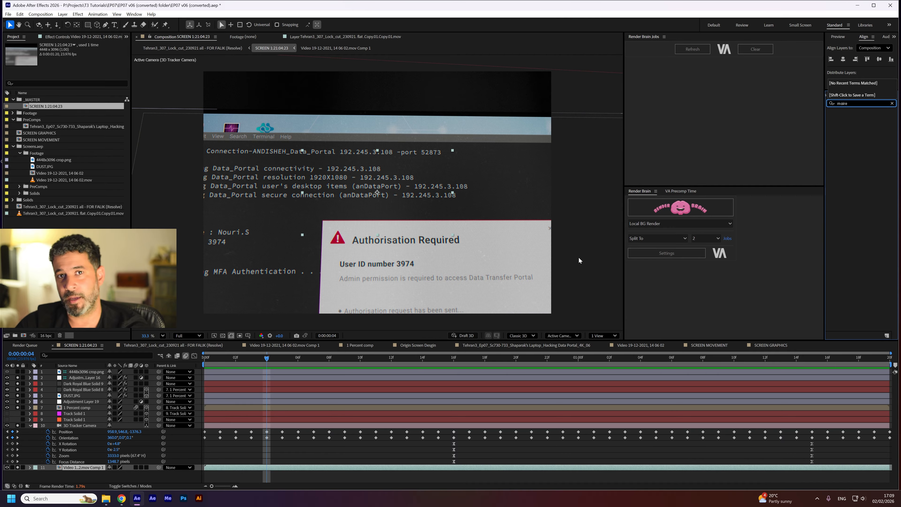
{"action": "left_click_drag", "start_coordinate": [440, 362], "coordinate": [407, 359]}
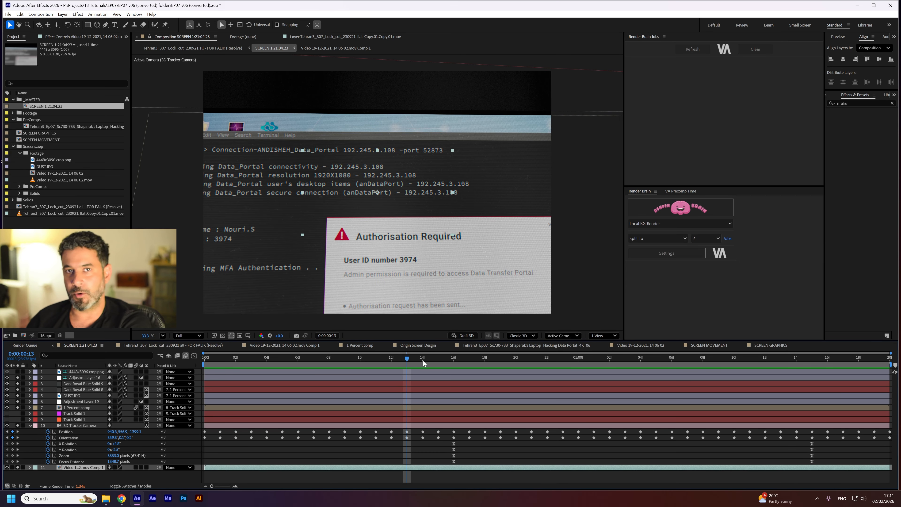
{"action": "double_click", "coordinate": [57, 133]}
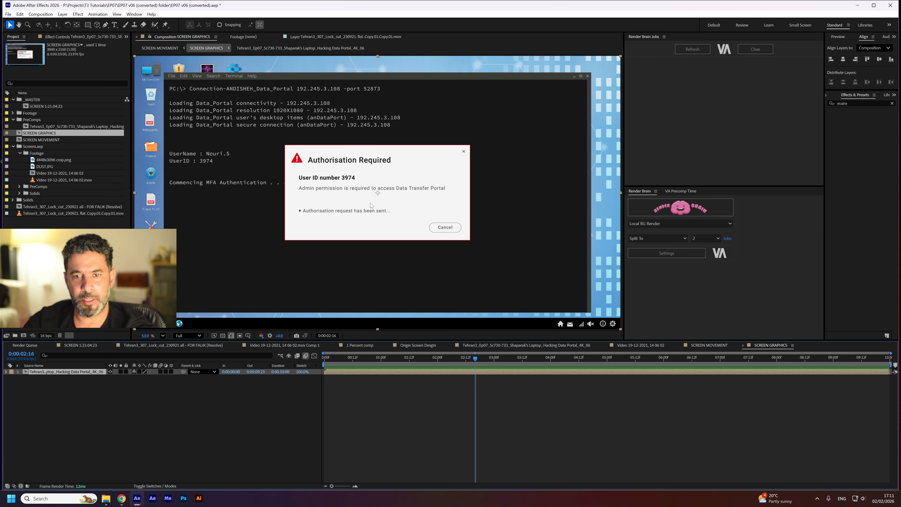
- Add a comp-sized black solid above the laptop graphics in SCREEN GRAPHICS and apply the Grid effect to it
{"action": "key", "text": "ctrl+y"}
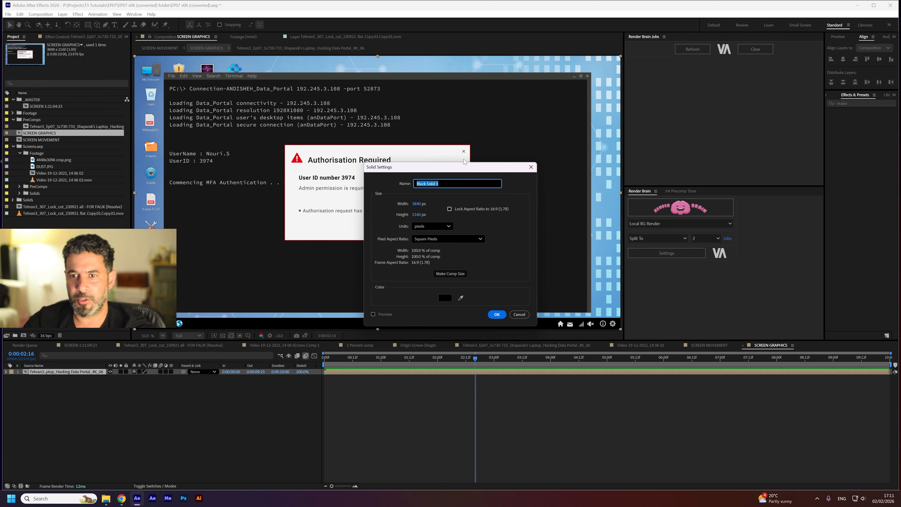
{"action": "key", "text": "Return"}
{"action": "left_click", "coordinate": [858, 103]}
{"action": "type", "text": "g"}
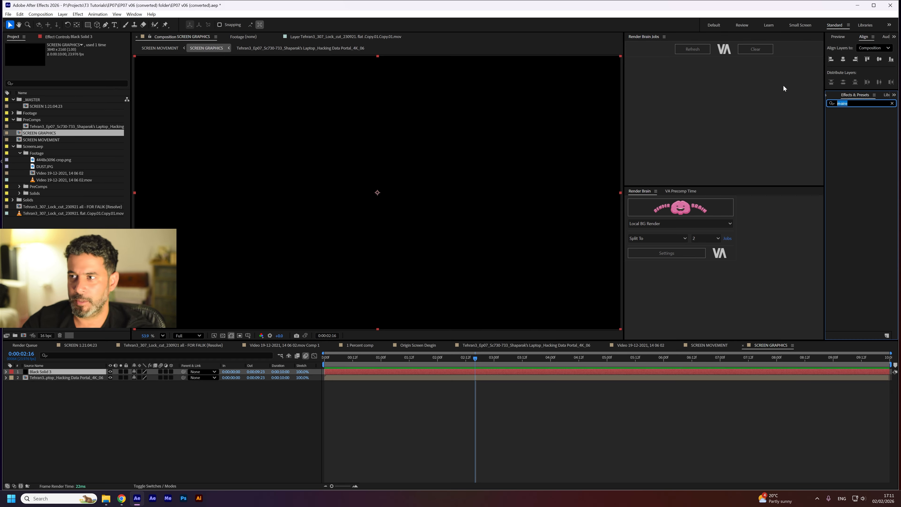
{"action": "type", "text": "rid"}
{"action": "double_click", "coordinate": [849, 164]}
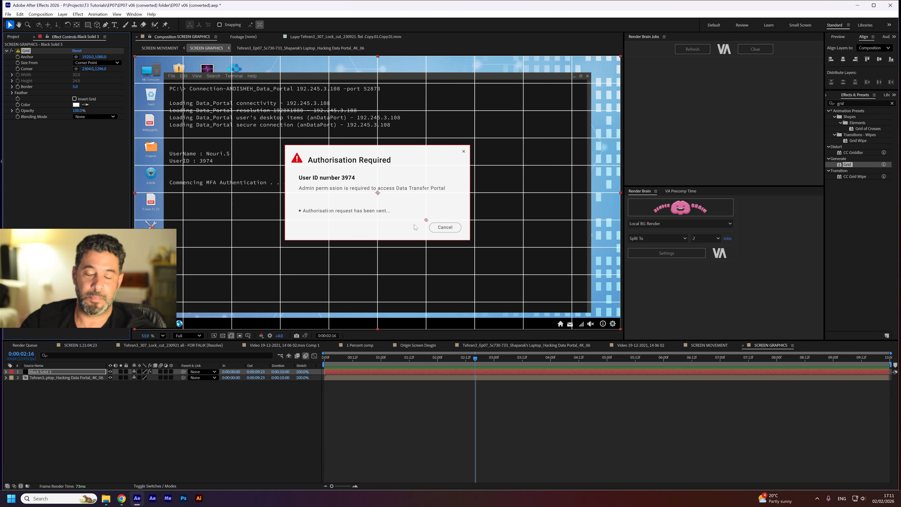
- Color the grid lines black and size the grid from Width & Height Sliders
{"action": "left_click", "coordinate": [75, 105]}
{"action": "left_click_drag", "start_coordinate": [745, 213], "coordinate": [571, 286]}
{"action": "key", "text": "Return"}
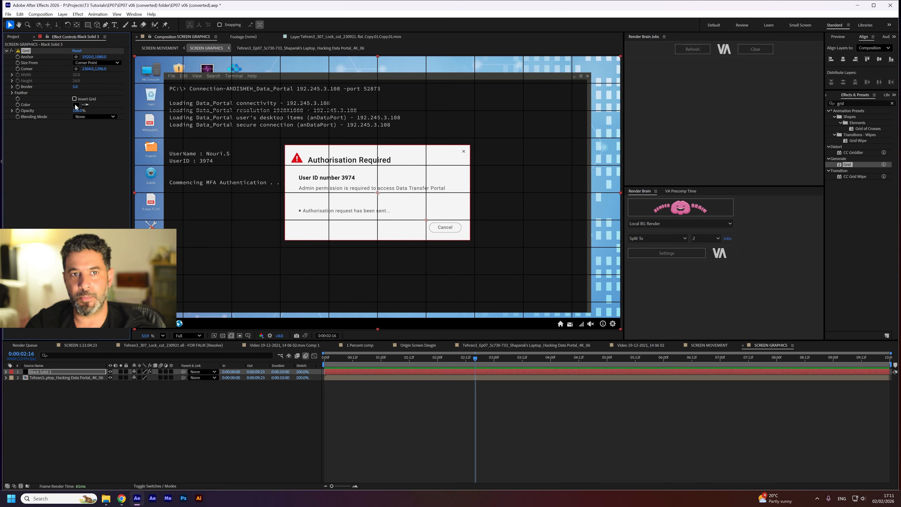
{"action": "left_click", "coordinate": [95, 63]}
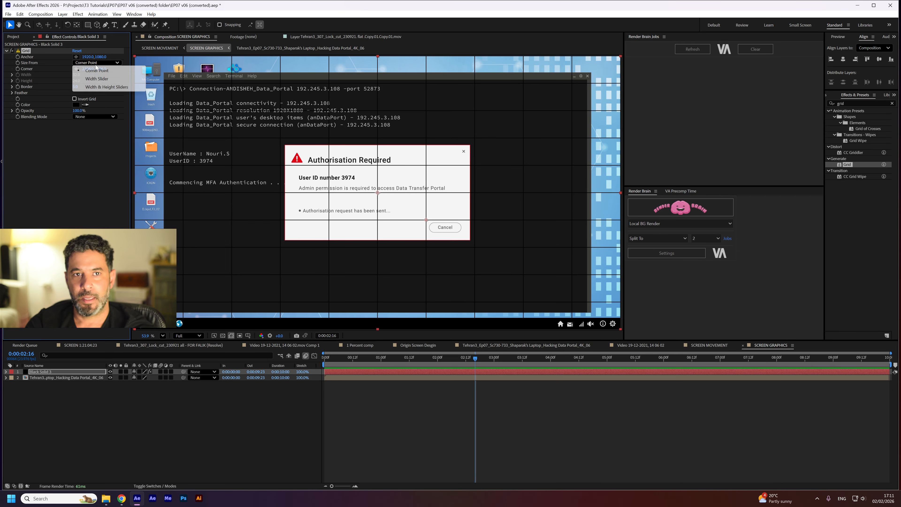
{"action": "left_click", "coordinate": [106, 87]}
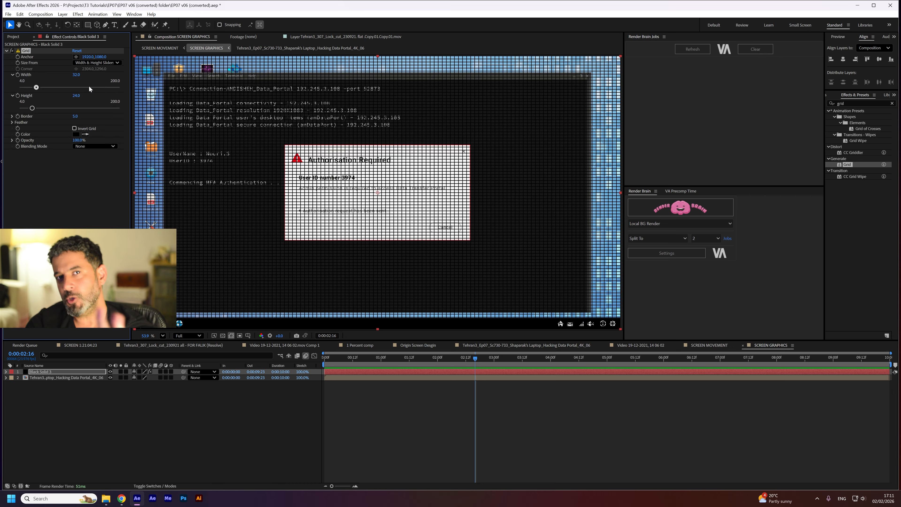
- Try fine horizontal scan lines with Grid width 3960, height 4, border 2 and the anchor's X at -178
{"action": "left_click_drag", "start_coordinate": [76, 74], "coordinate": [562, 127]}
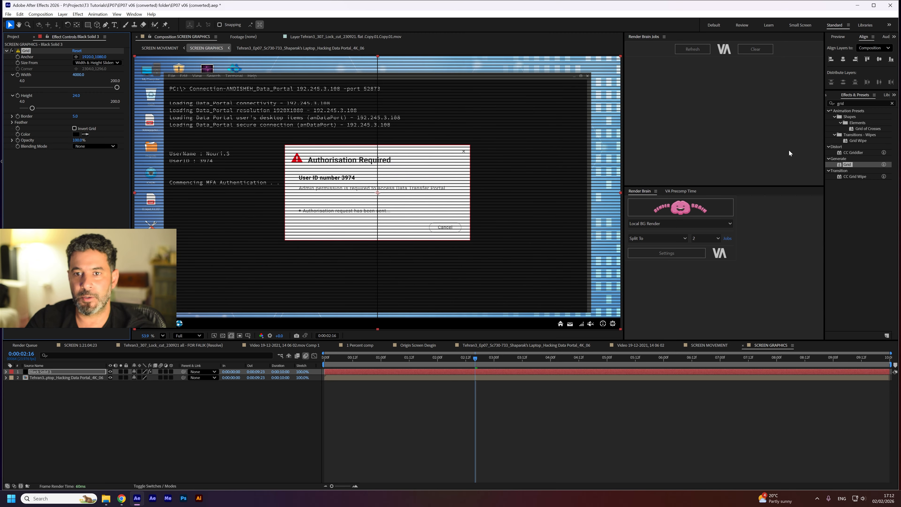
{"action": "left_click_drag", "start_coordinate": [303, 178], "coordinate": [112, 192]}
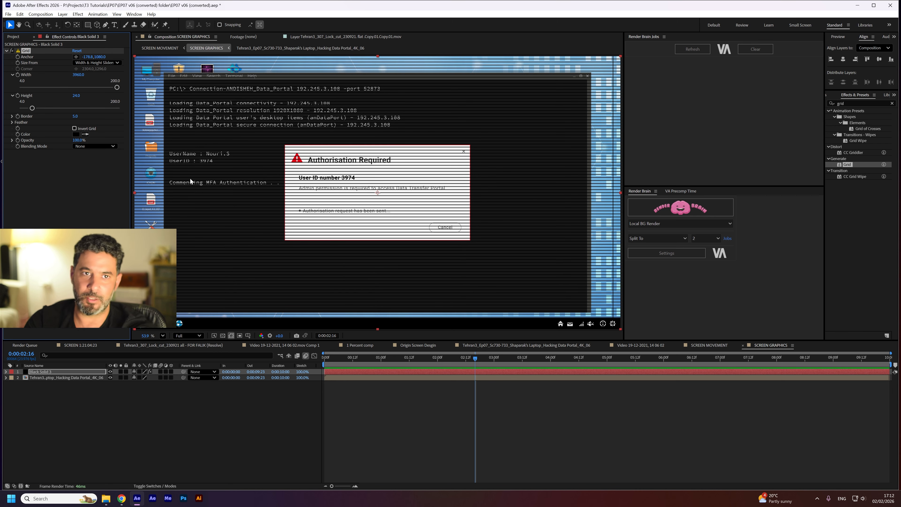
{"action": "left_click", "coordinate": [77, 95]}
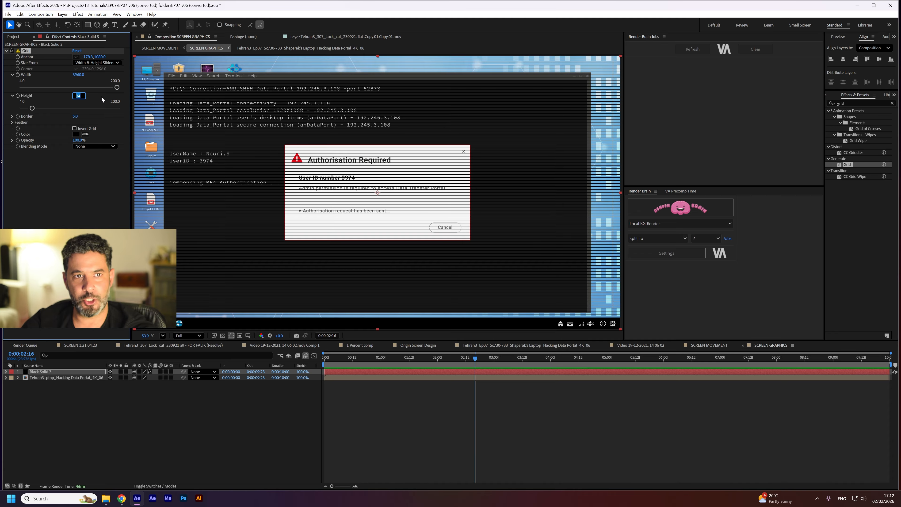
{"action": "type", "text": "2"}
{"action": "key", "text": "Return"}
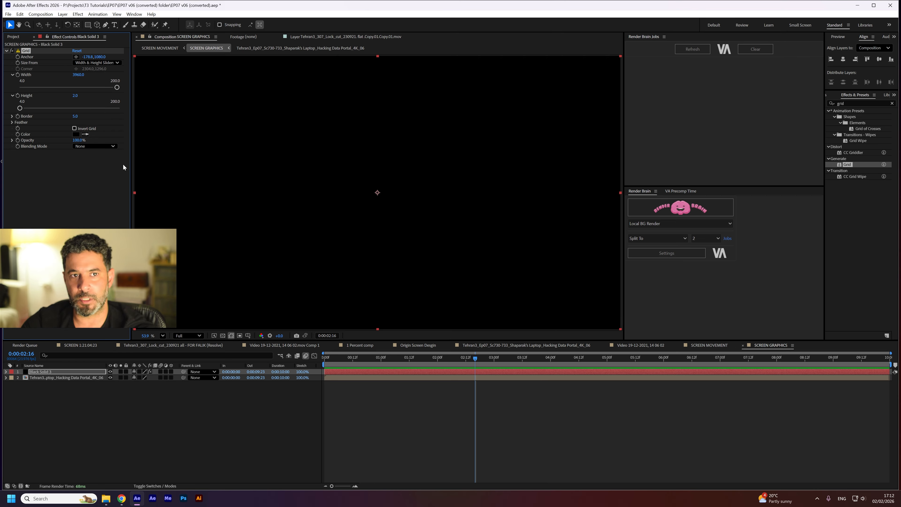
{"action": "type", "text": "4"}
{"action": "key", "text": "Return"}
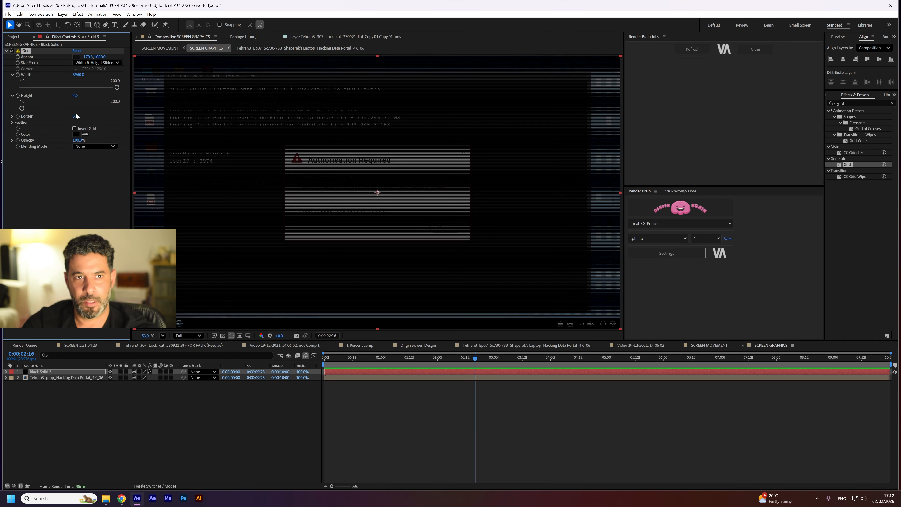
{"action": "type", "text": "2"}
{"action": "key", "text": "Return"}
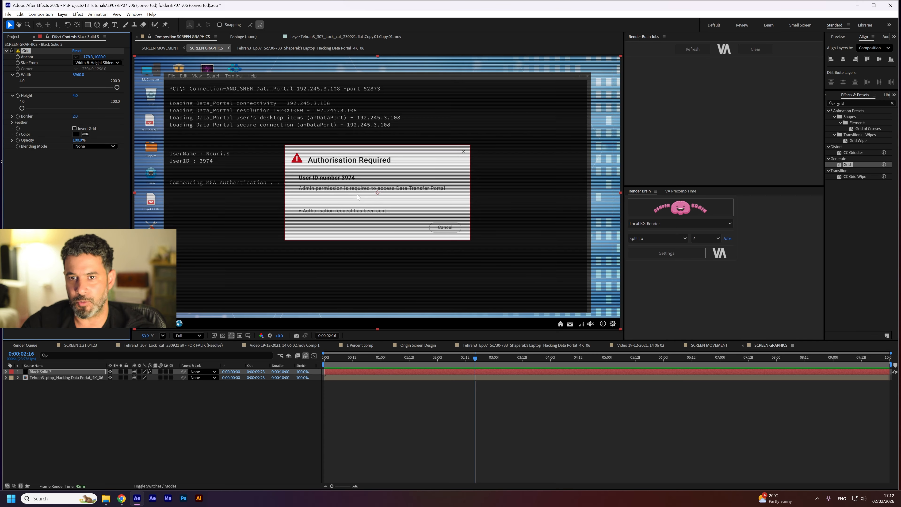
{"action": "scroll", "coordinate": [374, 199], "scroll_direction": "up", "scroll_amount": 3}
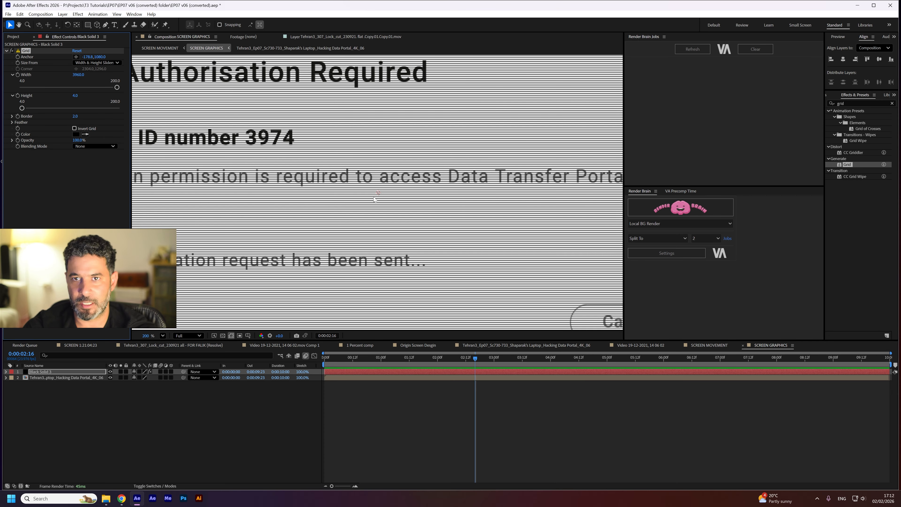
{"action": "scroll", "coordinate": [374, 200], "scroll_direction": "down", "scroll_amount": 2}
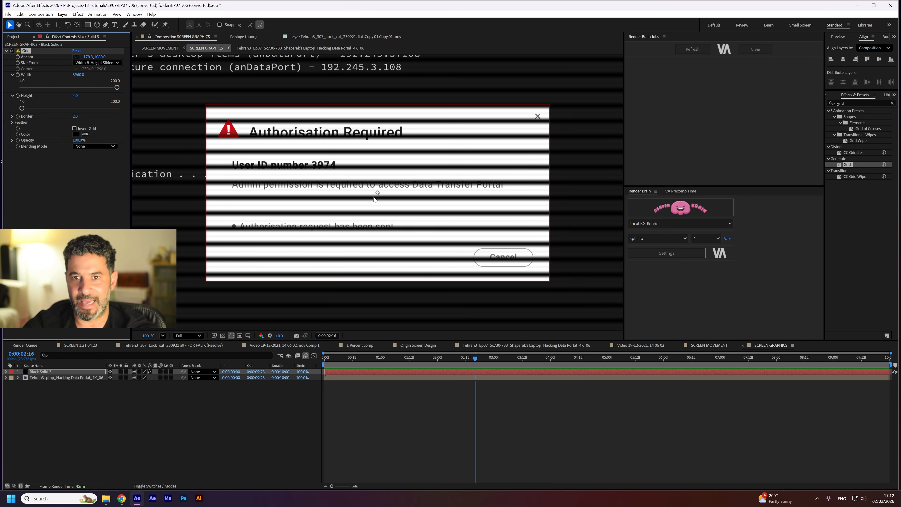
- Set the opacity of the black solid holding the Grid effect to 50%
{"action": "left_click", "coordinate": [71, 371]}
{"action": "key", "text": "t"}
{"action": "left_click", "coordinate": [138, 378]}
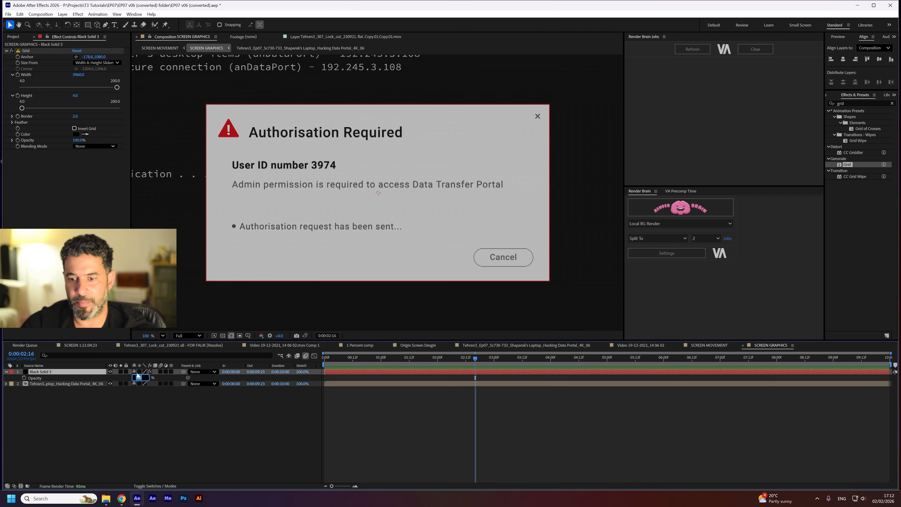
{"action": "type", "text": "30"}
{"action": "key", "text": "Return"}
- Preview the scan-line texture in the SCREEN MOVEMENT composition from the first frame
{"action": "left_click", "coordinate": [181, 48]}
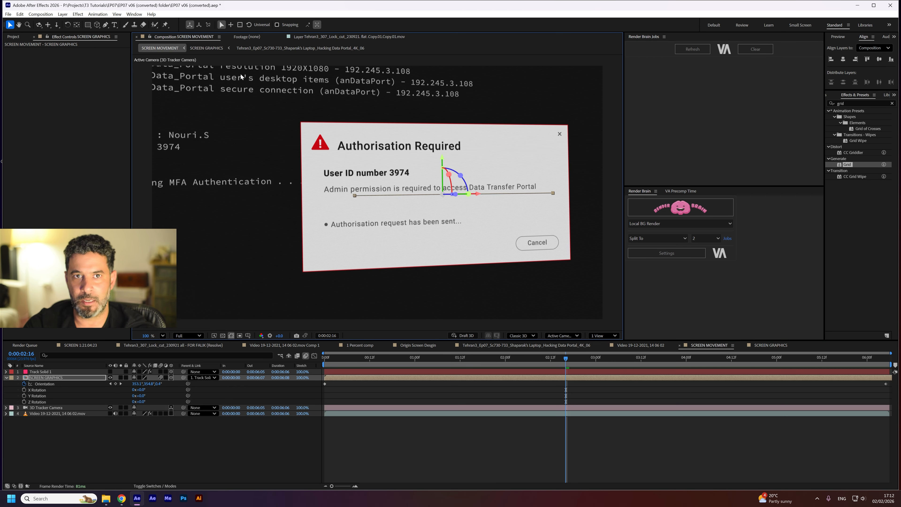
{"action": "key", "text": "Home"}
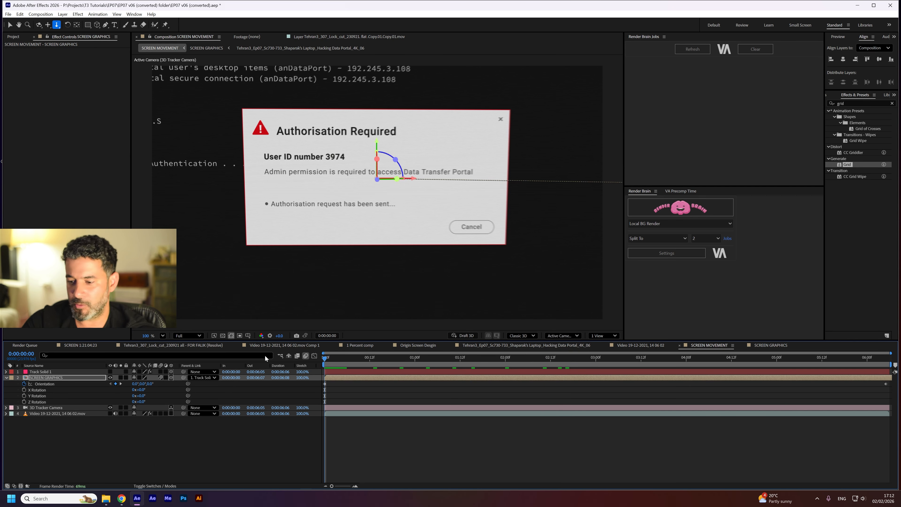
{"action": "key", "text": "space"}
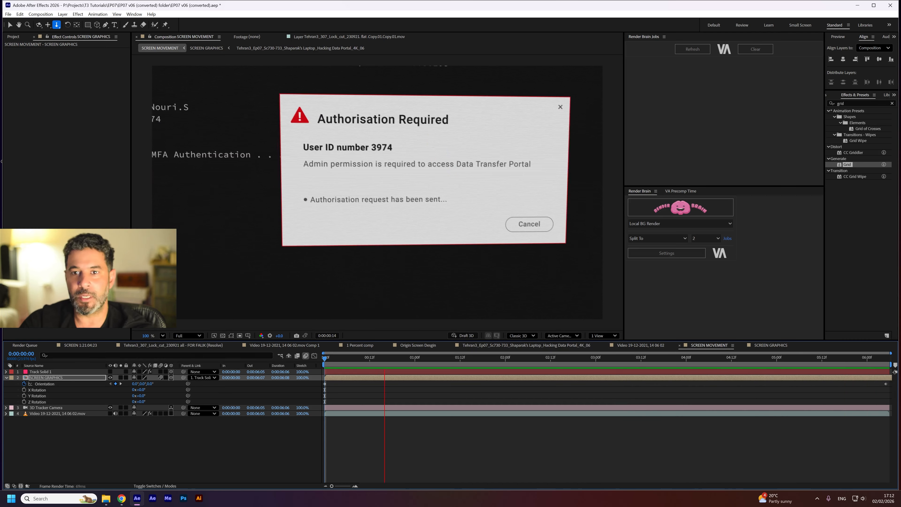
- Reset the Grid effect in SCREEN GRAPHICS, with black lines and sizing from Width & Height Sliders
{"action": "double_click", "coordinate": [71, 377]}
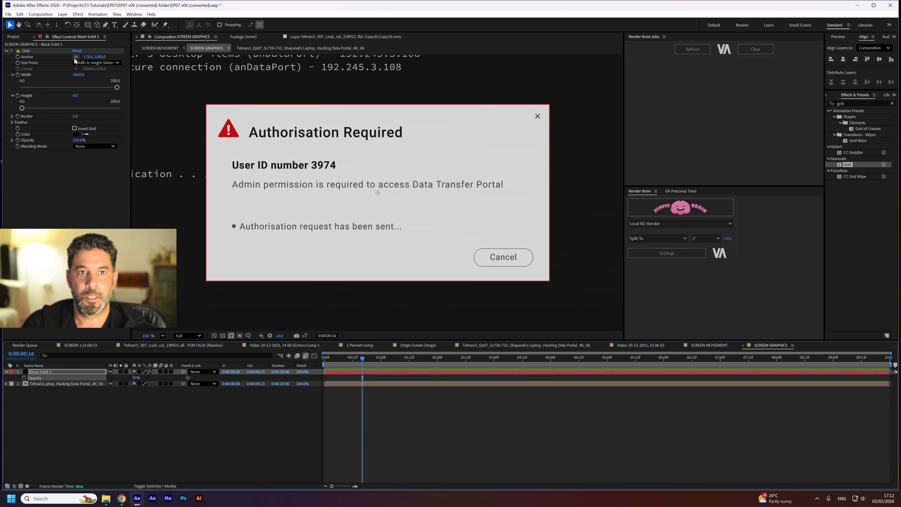
{"action": "left_click", "coordinate": [77, 51]}
{"action": "left_click", "coordinate": [76, 105]}
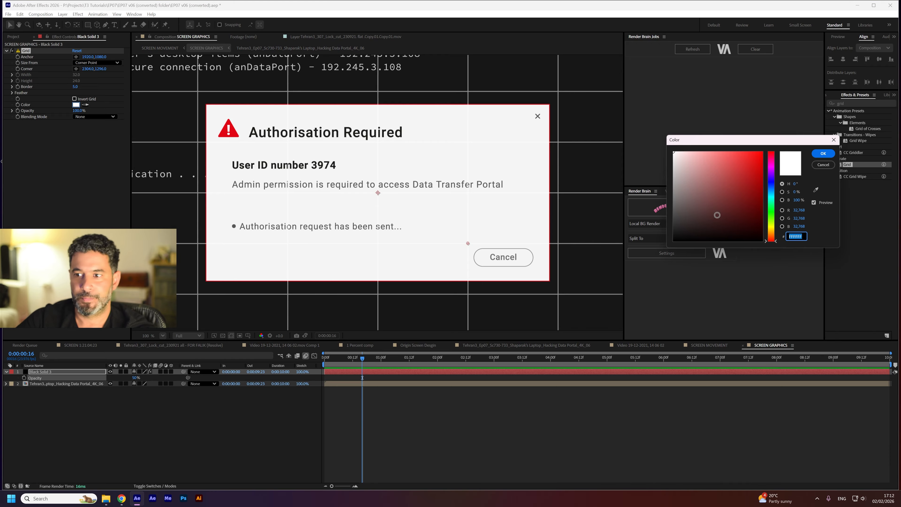
{"action": "left_click_drag", "start_coordinate": [716, 215], "coordinate": [548, 315]}
{"action": "key", "text": "Return"}
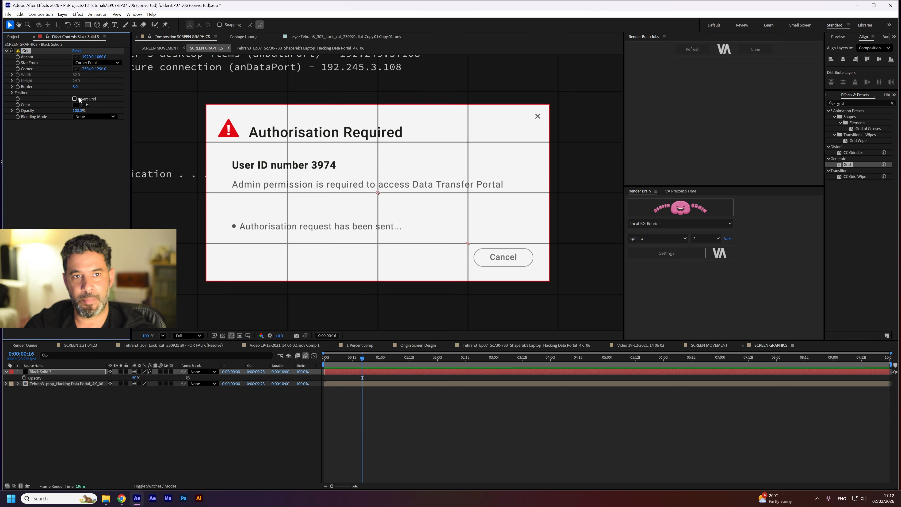
{"action": "left_click", "coordinate": [87, 64]}
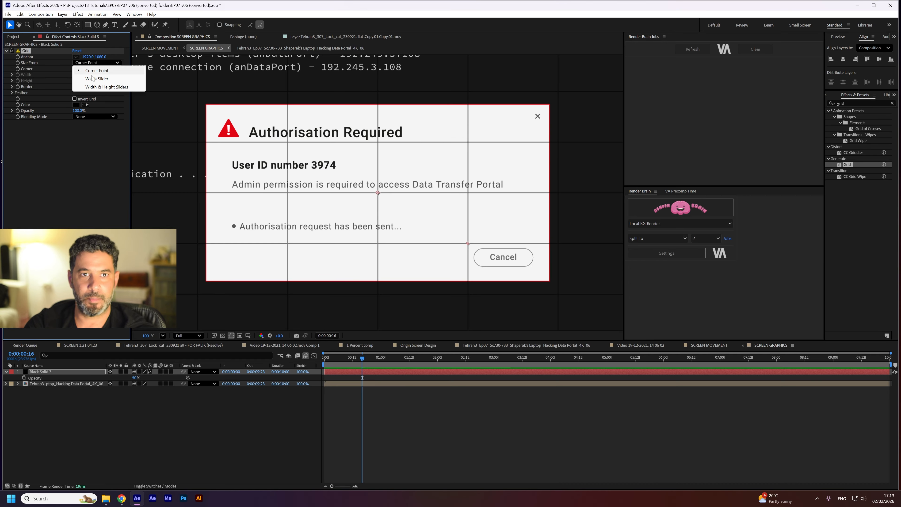
{"action": "left_click", "coordinate": [107, 87]}
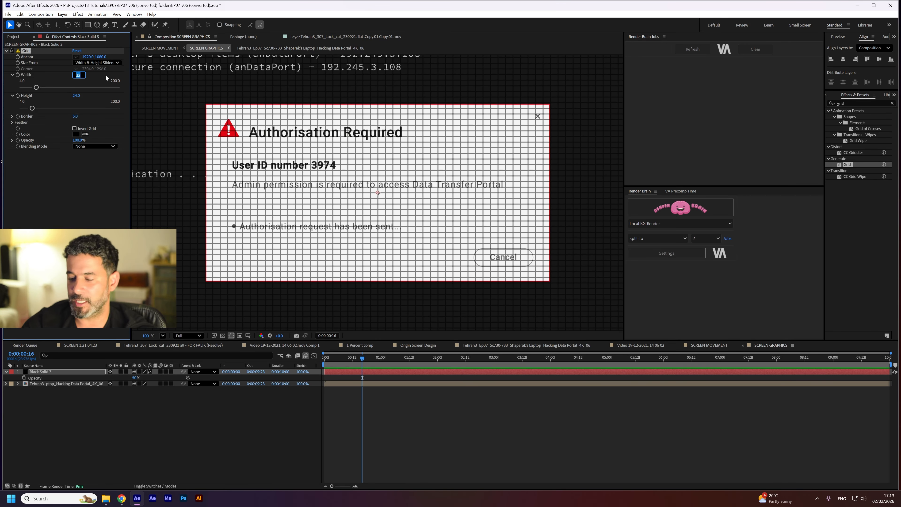
- Set the Grid's width and height to 4 and its border to 2 for a fine pixel mesh
{"action": "type", "text": "4"}
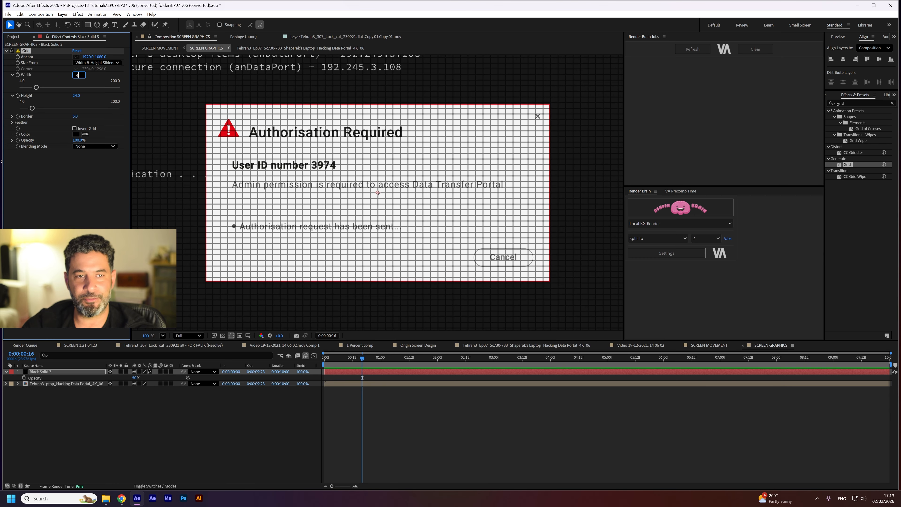
{"action": "key", "text": "Tab"}
{"action": "type", "text": "4"}
{"action": "key", "text": "Tab"}
{"action": "key", "text": "Return"}
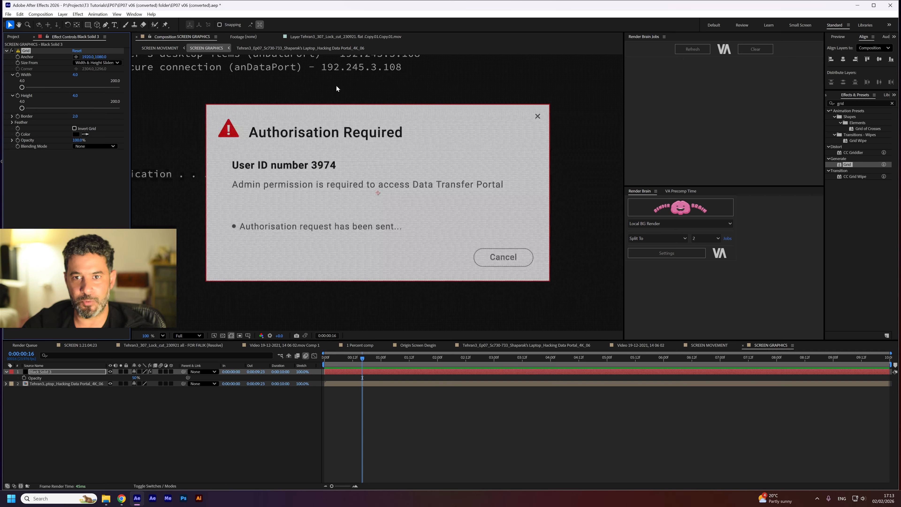
{"action": "scroll", "coordinate": [422, 232], "scroll_direction": "up", "scroll_amount": 4}
{"action": "scroll", "coordinate": [422, 232], "scroll_direction": "down", "scroll_amount": 4}
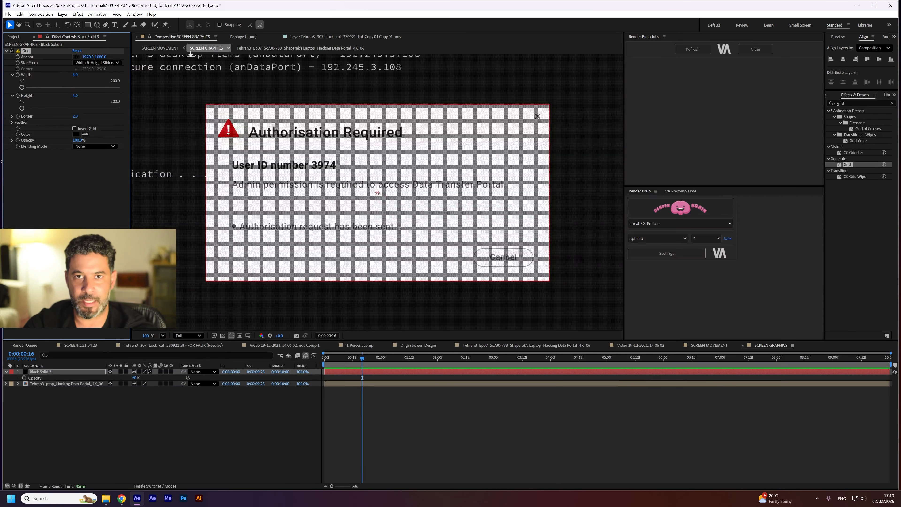
- Preview the pixel mesh in SCREEN MOVEMENT and examine it up close around 0:00:05:02
{"action": "left_click", "coordinate": [160, 48]}
{"action": "key", "text": "space"}
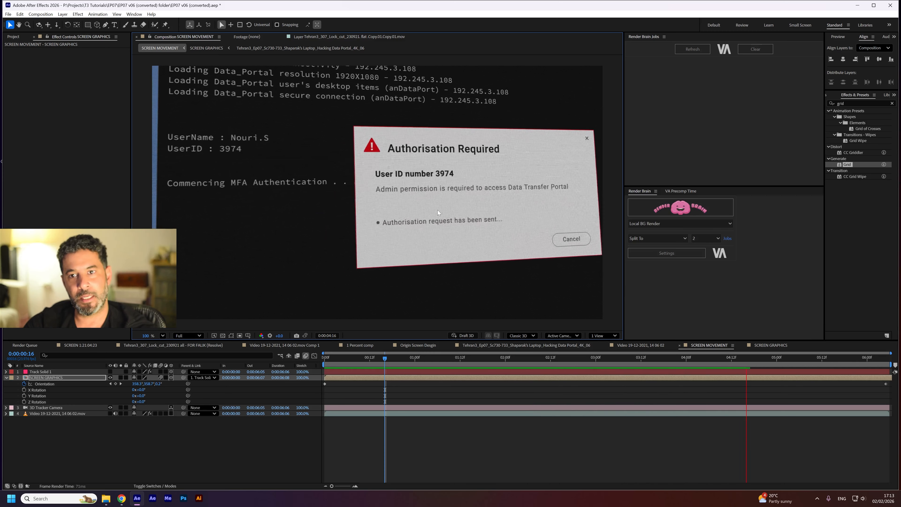
{"action": "key", "text": "space"}
{"action": "key", "text": "period"}
{"action": "key", "text": "period"}
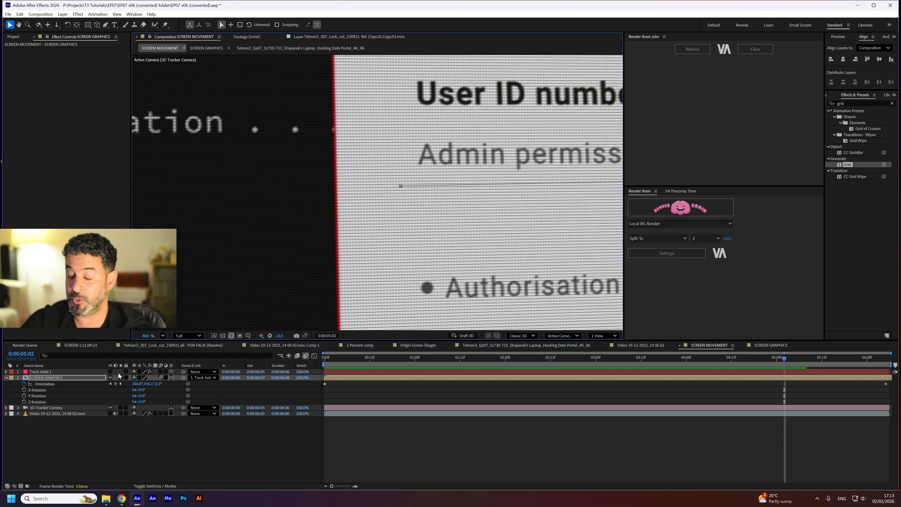
- Apply the Shift Channels effect to the laptop hacking portal layer in SCREEN GRAPHICS
{"action": "double_click", "coordinate": [82, 378]}
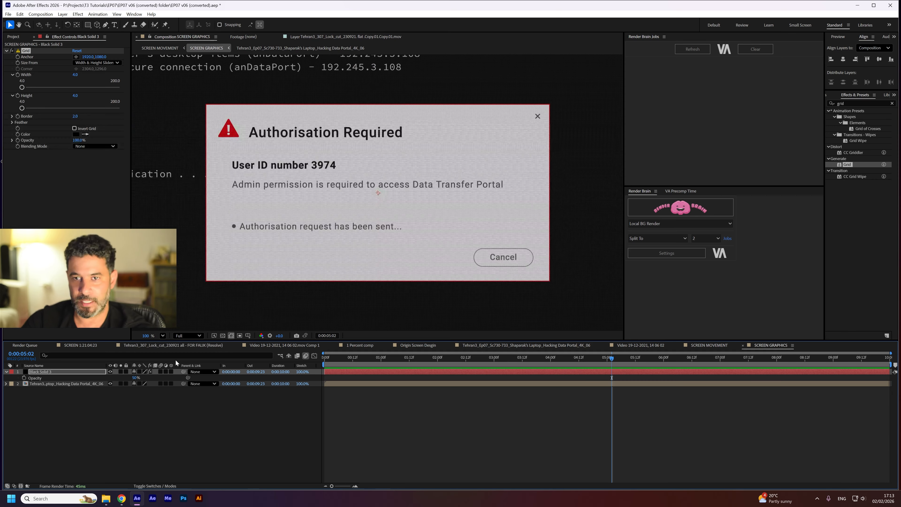
{"action": "left_click", "coordinate": [85, 383]}
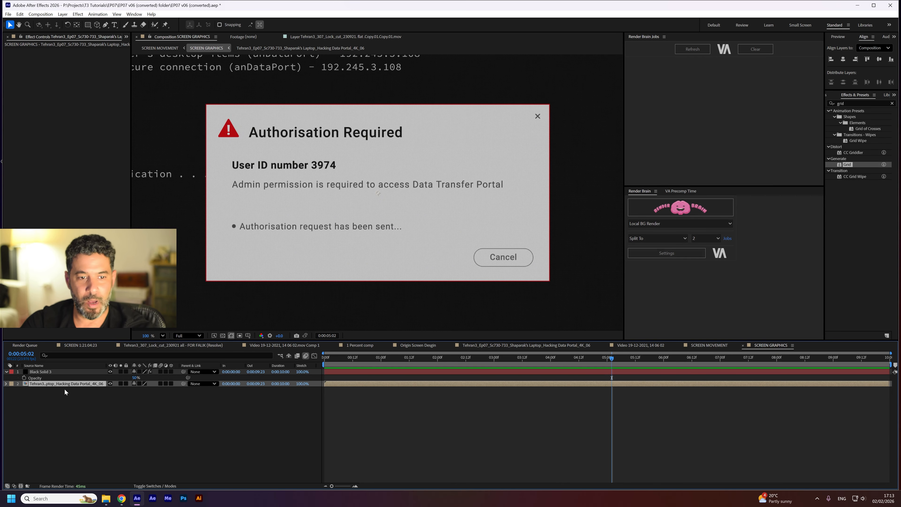
{"action": "left_click", "coordinate": [831, 103]}
{"action": "type", "text": "cha"}
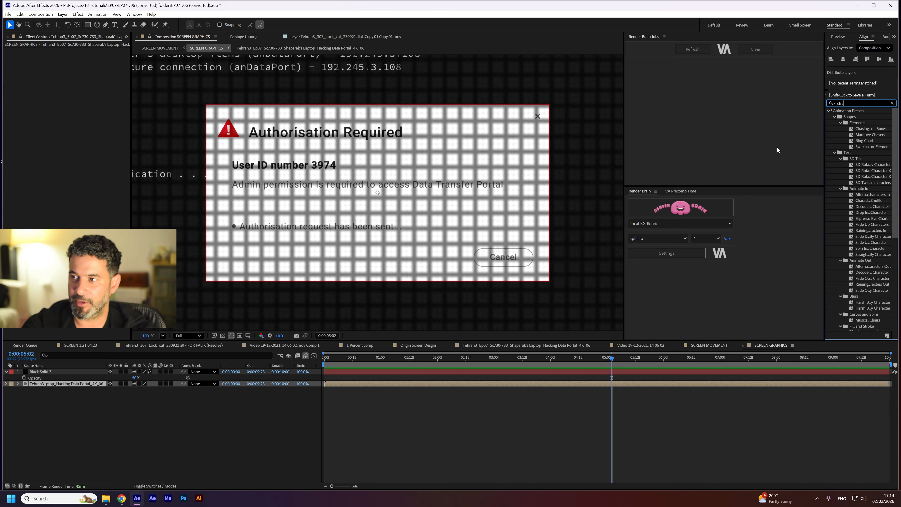
{"action": "type", "text": "n"}
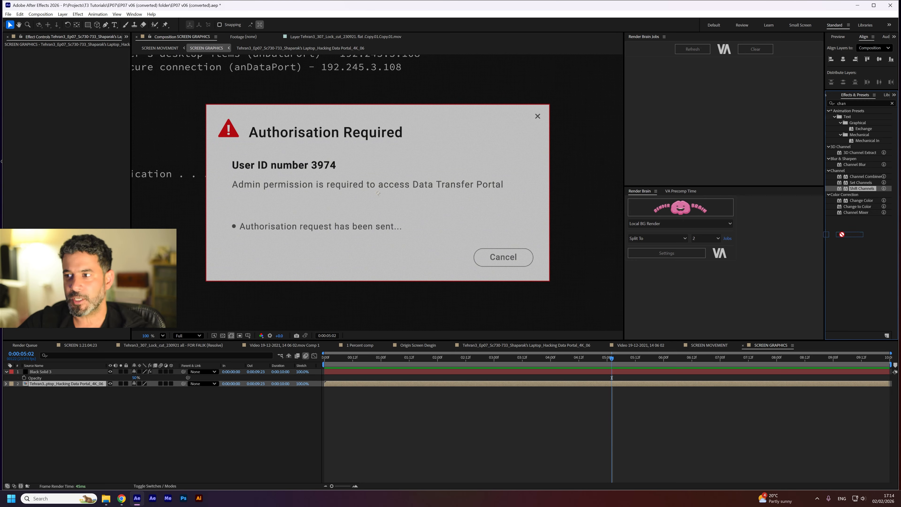
{"action": "left_click_drag", "start_coordinate": [862, 189], "coordinate": [59, 383]}
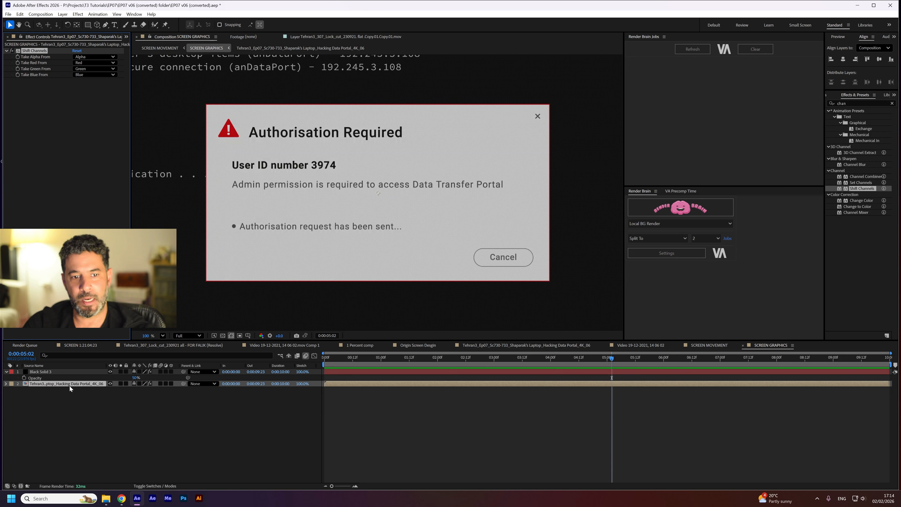
- Duplicate the laptop graphics layer twice and select Shift Channels on the uppermost copy
{"action": "left_click", "coordinate": [69, 386]}
{"action": "key", "text": "ctrl+d"}
{"action": "key", "text": "ctrl+d"}
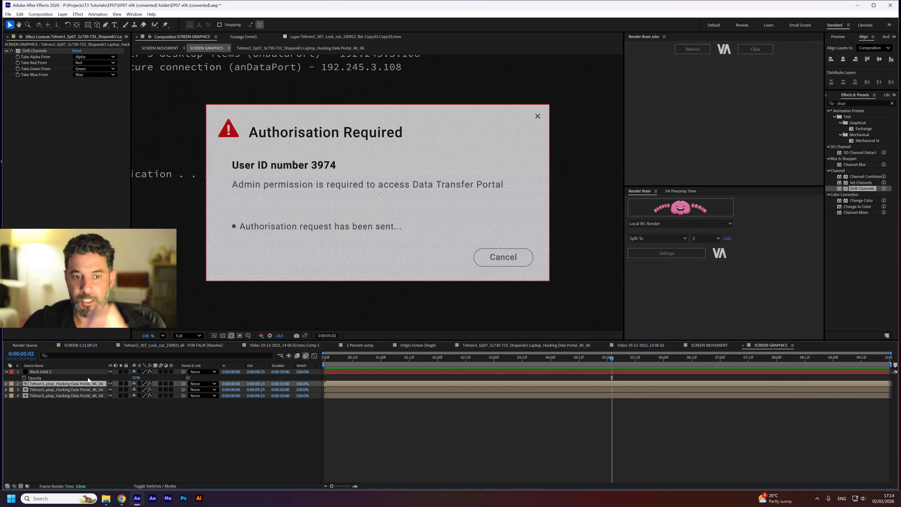
{"action": "left_click", "coordinate": [32, 50]}
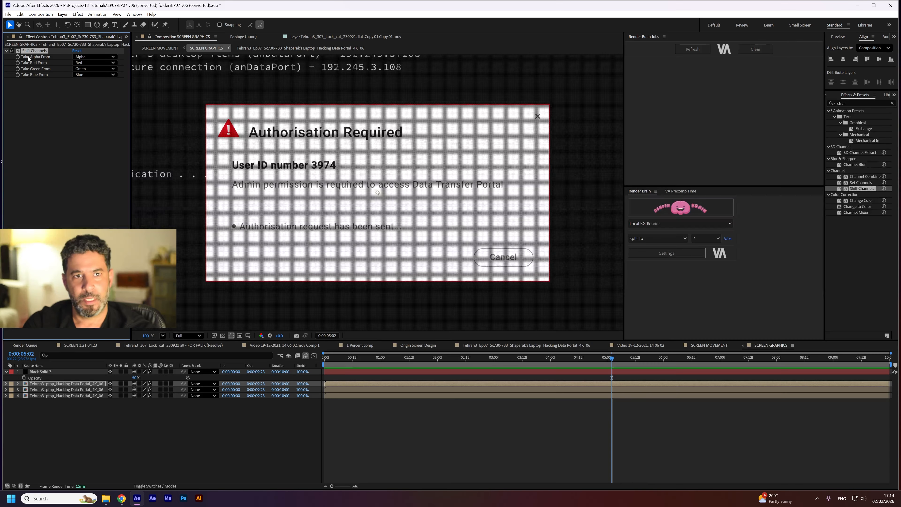
- Set the uppermost graphics copy's Shift Channels to take green and blue from Full Off, leaving only red
{"action": "left_click", "coordinate": [86, 68]}
{"action": "left_click", "coordinate": [93, 150]}
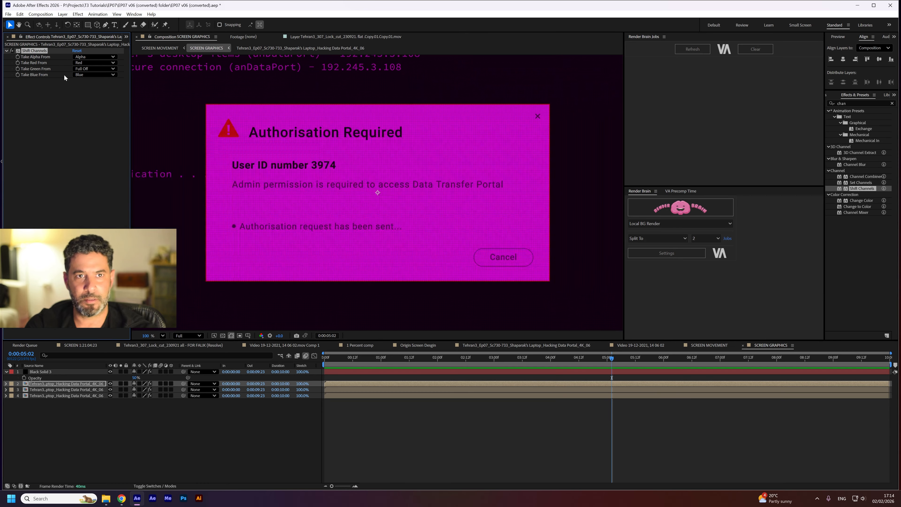
{"action": "left_click", "coordinate": [87, 75]}
{"action": "left_click", "coordinate": [92, 156]}
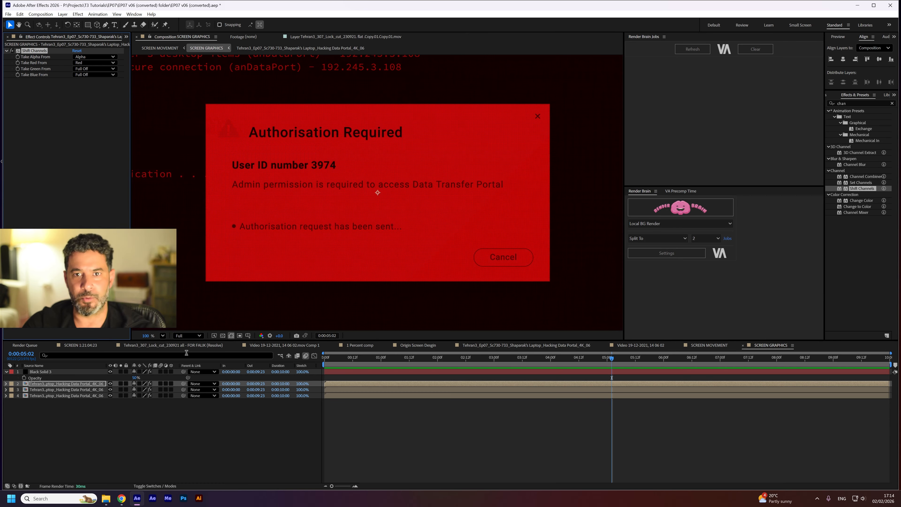
- Hide the uppermost copy and set the middle copy's Shift Channels to take red and blue from Full Off
{"action": "left_click", "coordinate": [110, 383]}
{"action": "left_click", "coordinate": [94, 389]}
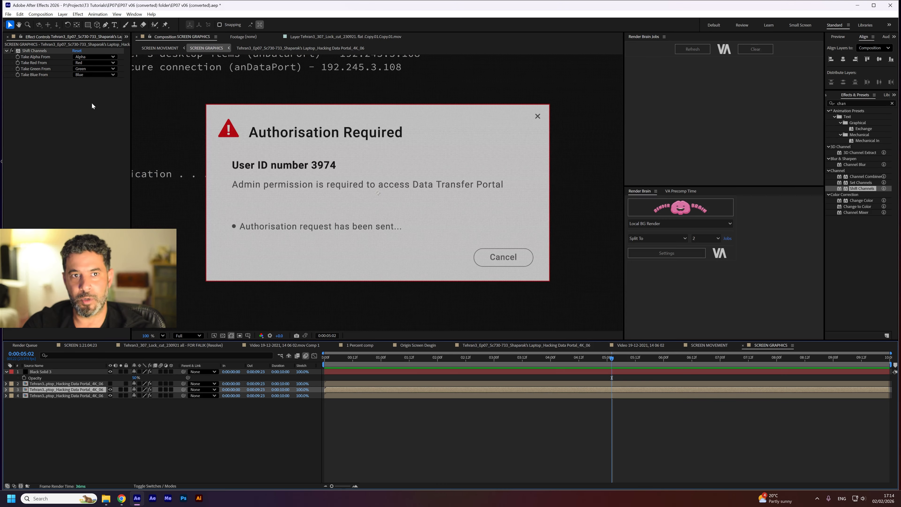
{"action": "left_click", "coordinate": [93, 63]}
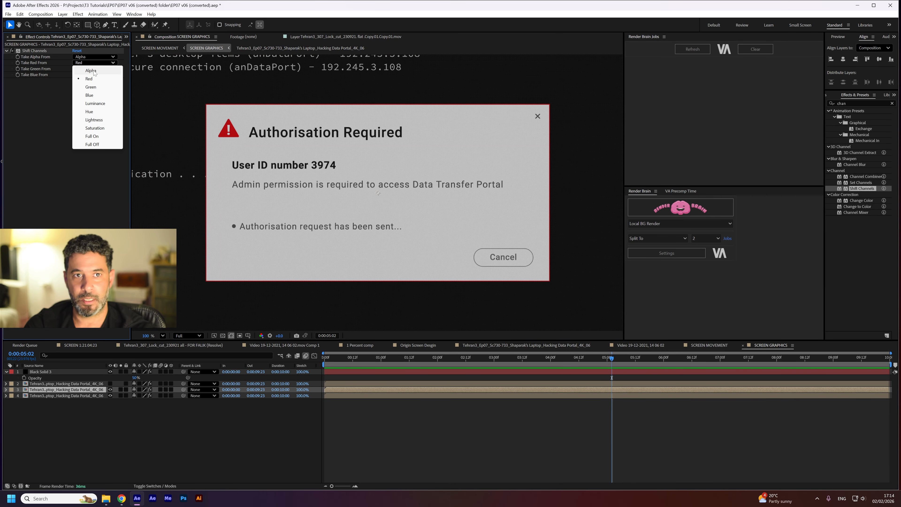
{"action": "left_click", "coordinate": [98, 145]}
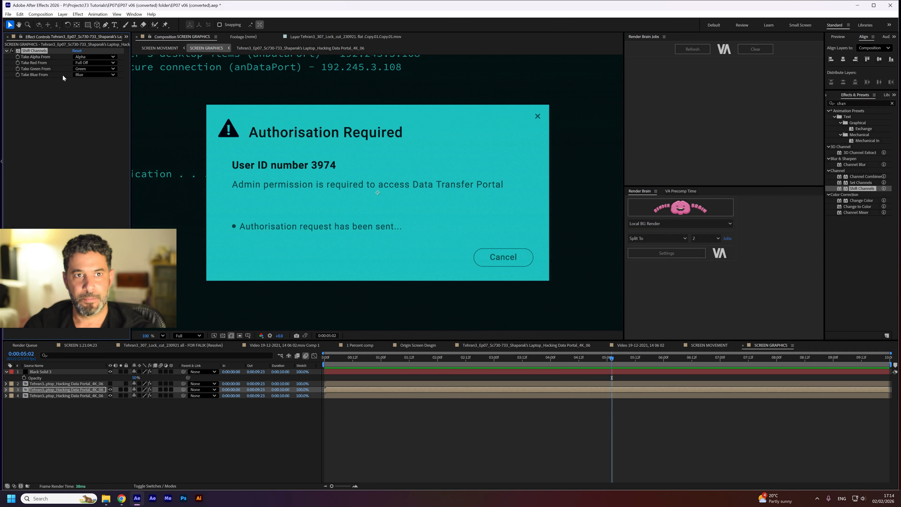
{"action": "left_click", "coordinate": [94, 74]}
{"action": "left_click", "coordinate": [98, 157]}
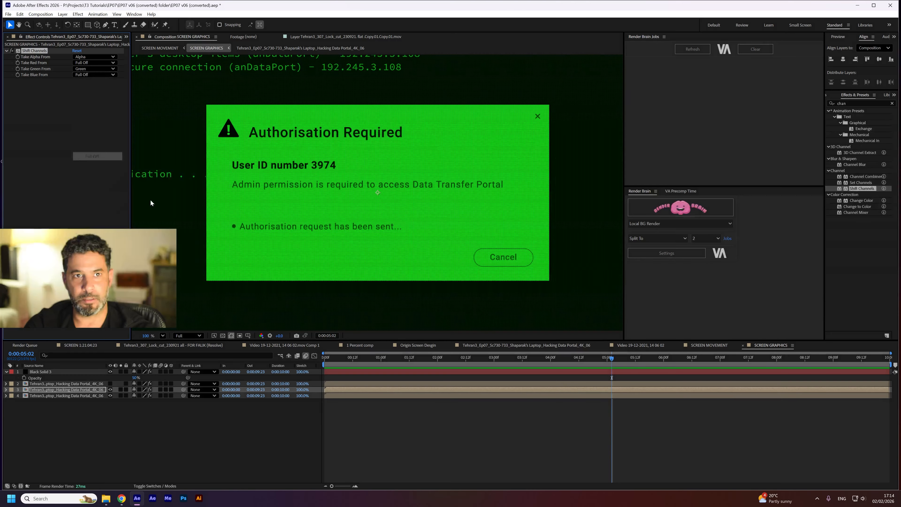
- Hide the middle copy and set the lowest copy's Shift Channels to take red and green from Full Off
{"action": "left_click", "coordinate": [110, 390]}
{"action": "left_click", "coordinate": [94, 396]}
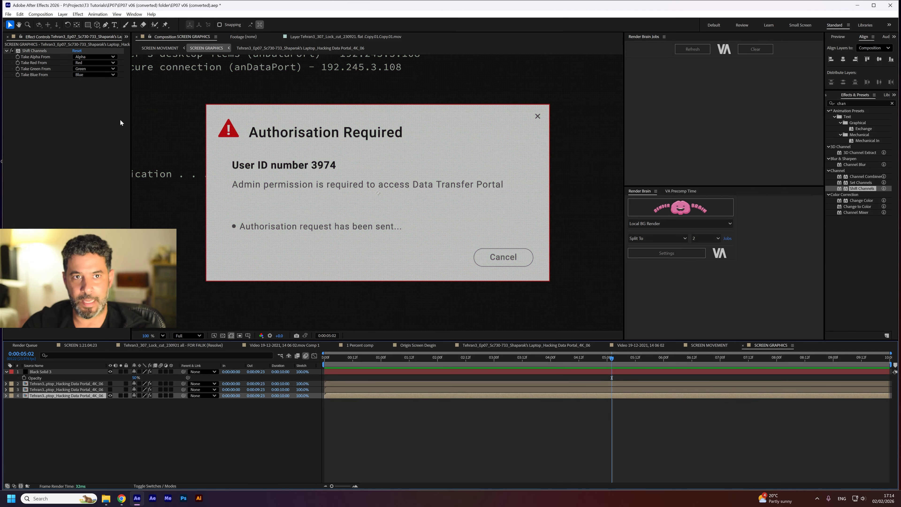
{"action": "left_click", "coordinate": [87, 63]}
{"action": "left_click", "coordinate": [101, 147]}
{"action": "left_click", "coordinate": [95, 68]}
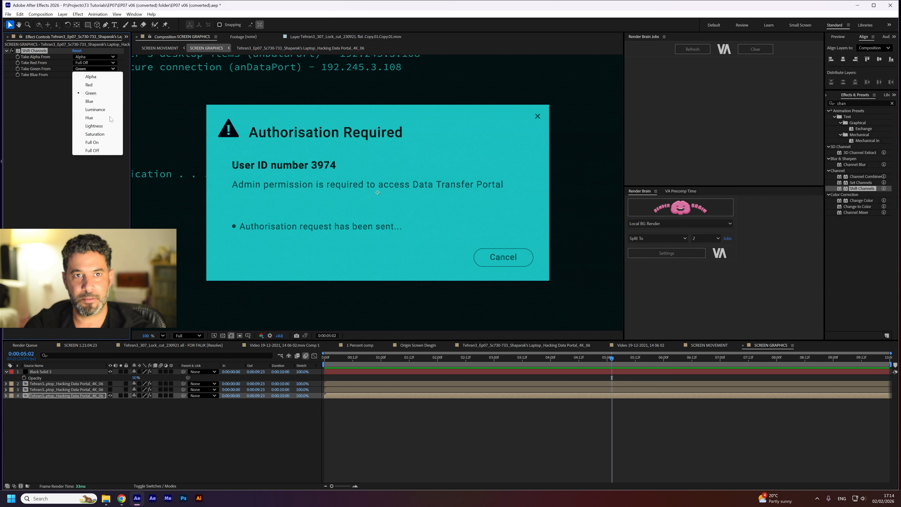
{"action": "left_click", "coordinate": [106, 151]}
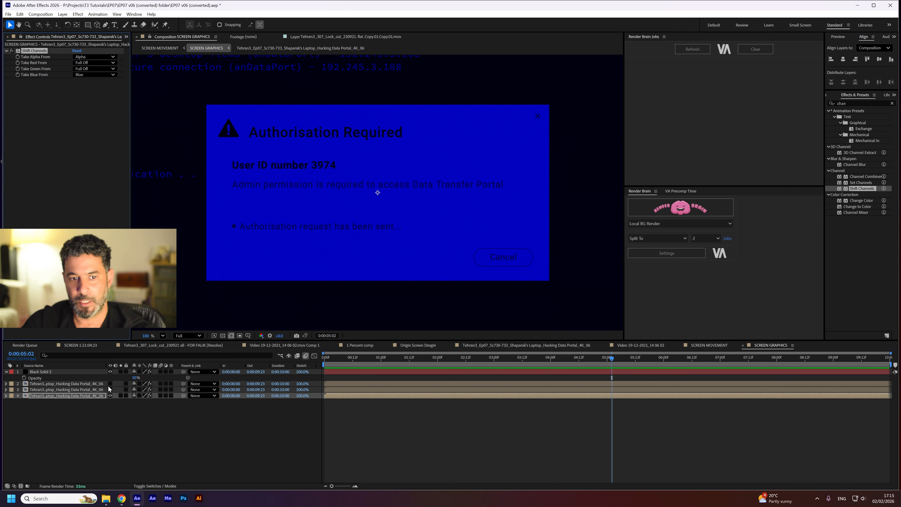
- Show the upper two graphics copies again and set the blending mode of both to Screen
{"action": "left_click_drag", "start_coordinate": [110, 384], "coordinate": [110, 389]}
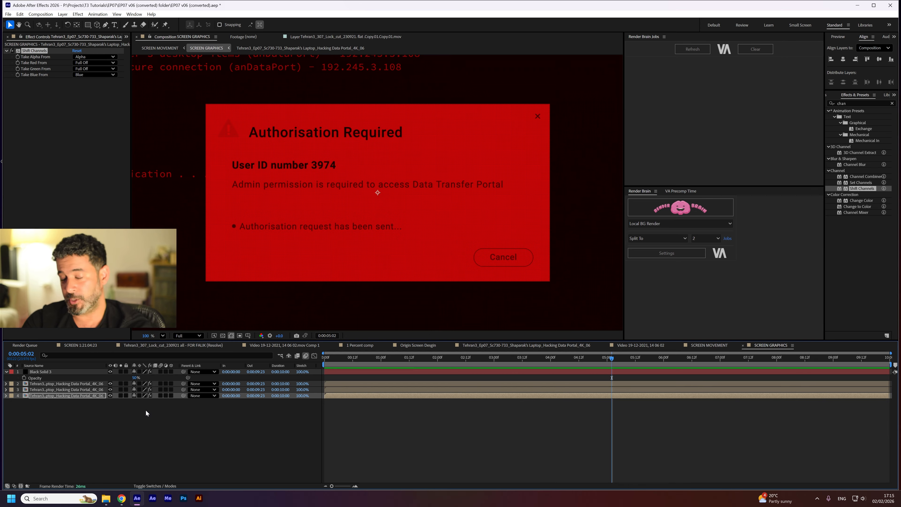
{"action": "left_click", "coordinate": [93, 385]}
{"action": "left_click", "coordinate": [98, 392], "text": "shift"}
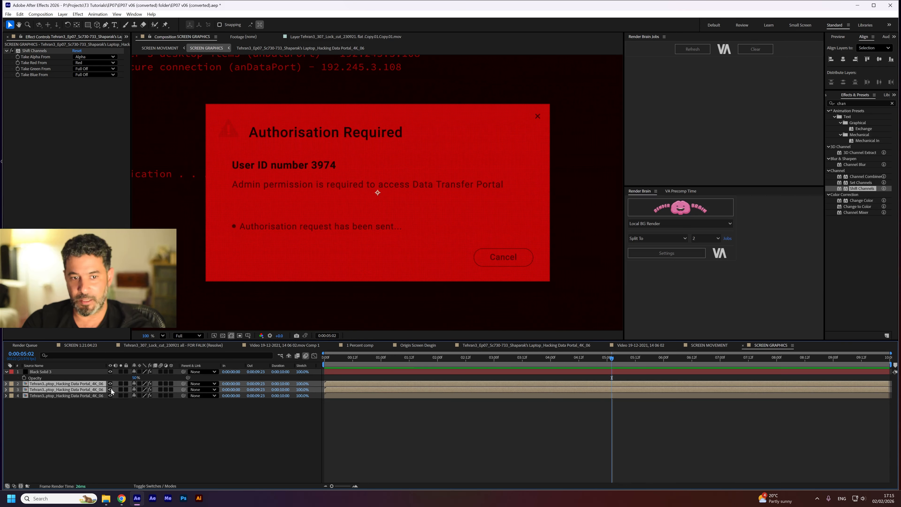
{"action": "left_click", "coordinate": [154, 485]}
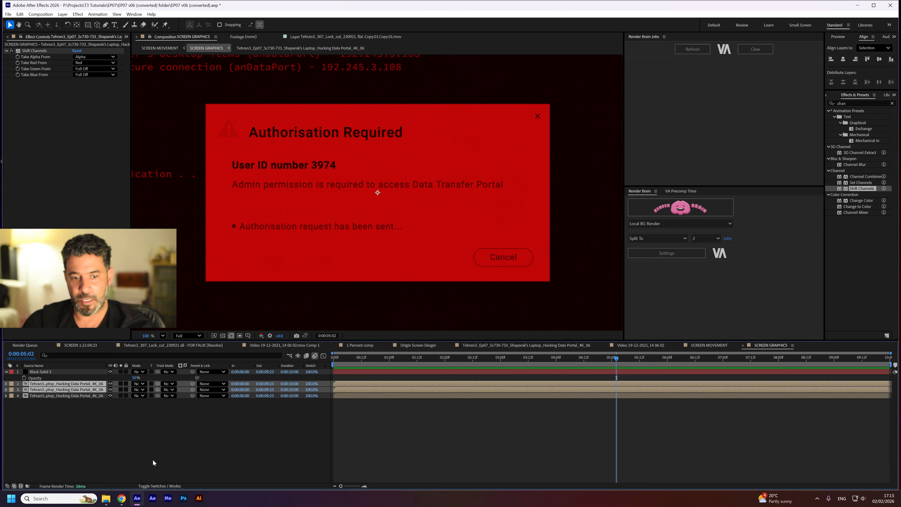
{"action": "left_click", "coordinate": [141, 384]}
{"action": "left_click", "coordinate": [146, 147]}
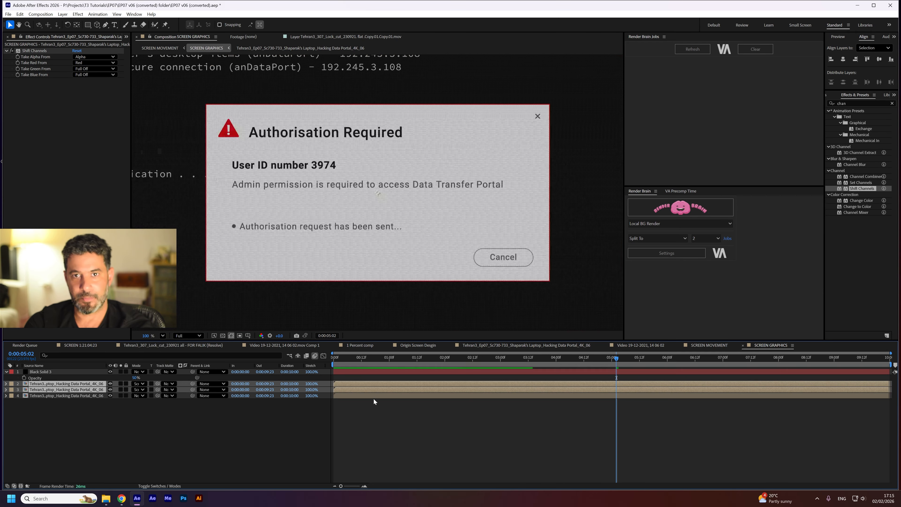
{"action": "left_click", "coordinate": [190, 456]}
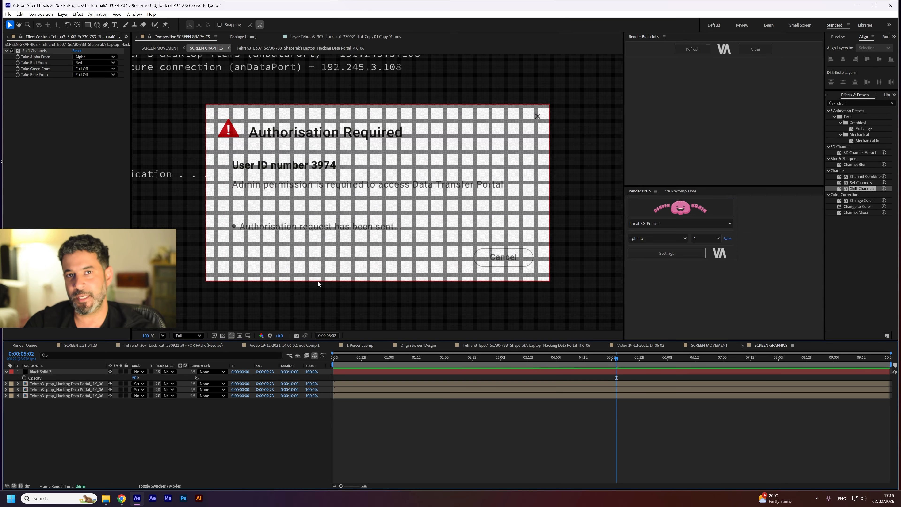
- Rename the uppermost graphics copy, which carries the red channel, as RED
{"action": "key", "text": "period"}
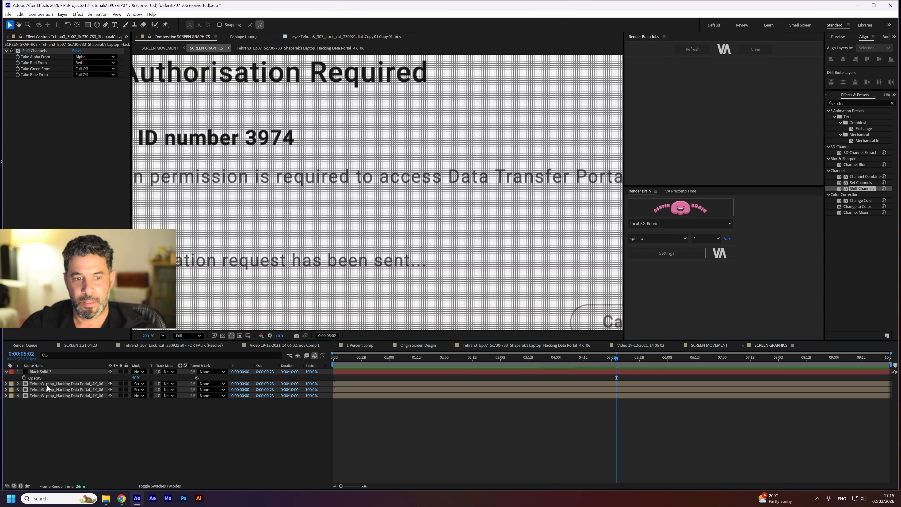
{"action": "left_click", "coordinate": [47, 386]}
{"action": "key", "text": "space"}
{"action": "left_click_drag", "start_coordinate": [237, 251], "coordinate": [349, 256]}
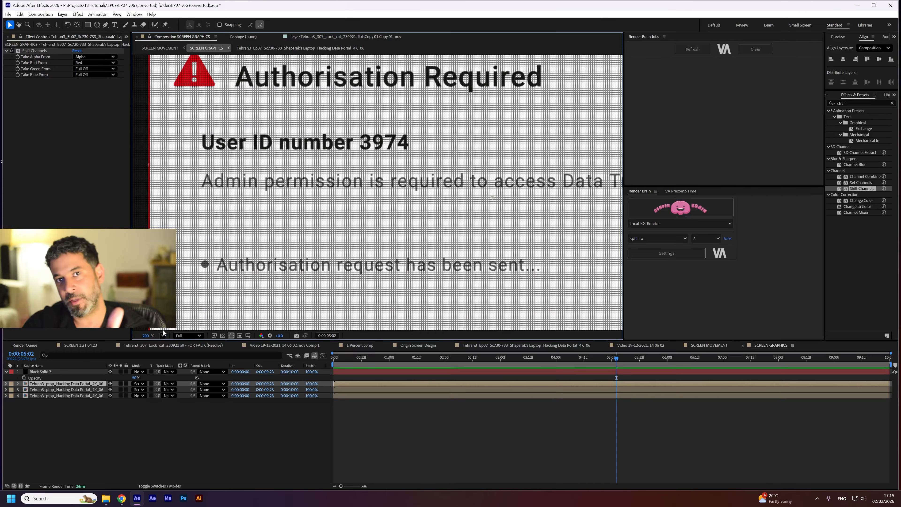
{"action": "key", "text": "Return"}
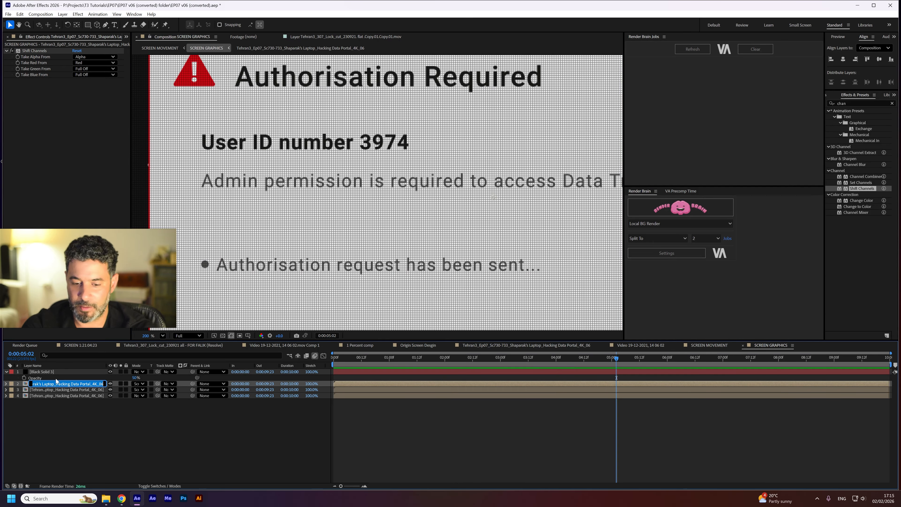
{"action": "type", "text": "RED"}
{"action": "key", "text": "Return"}
- Rename the middle graphics copy as GREEN and the lowest one as BLUE
{"action": "key", "text": "ctrl+Down"}
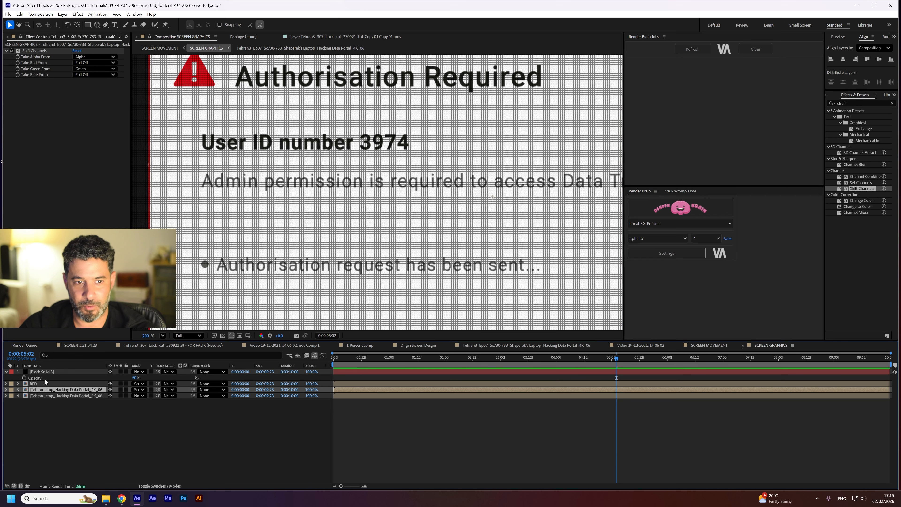
{"action": "key", "text": "Return"}
{"action": "type", "text": "GREEN"}
{"action": "key", "text": "Return"}
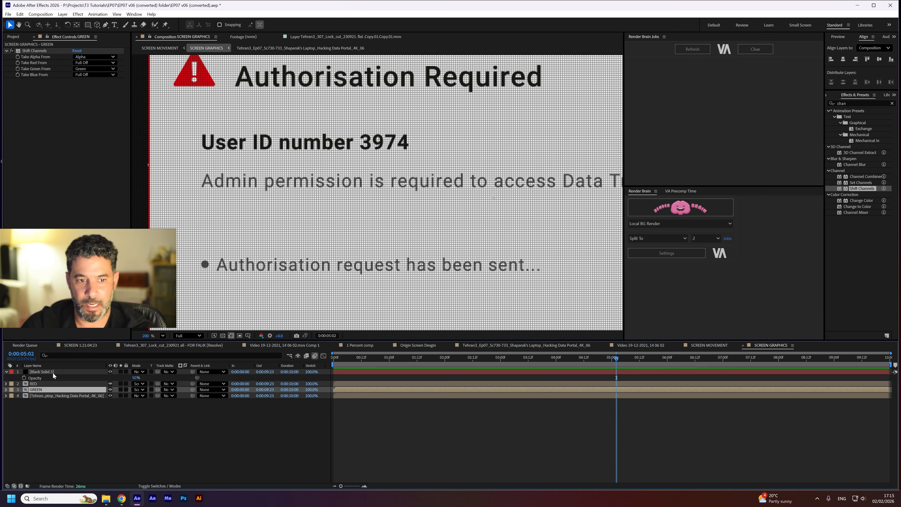
{"action": "key", "text": "ctrl+Down"}
{"action": "key", "text": "Return"}
{"action": "type", "text": "BLUE"}
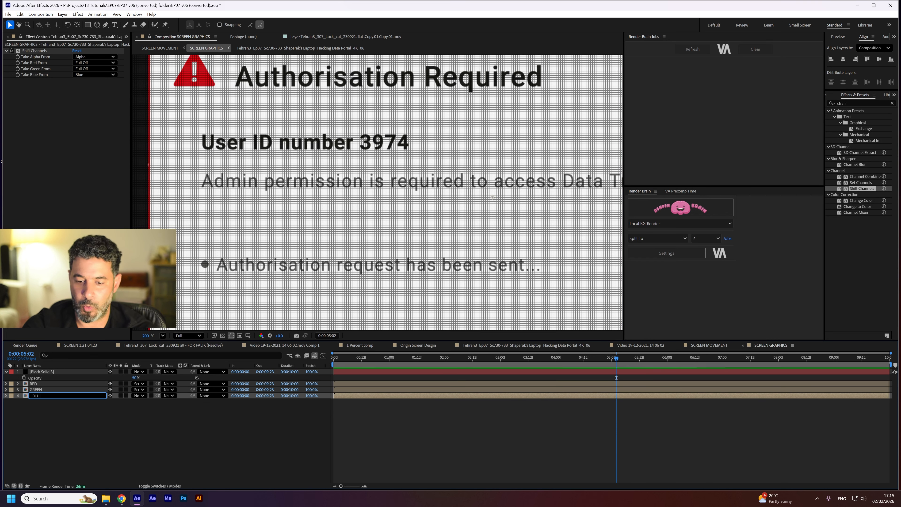
{"action": "key", "text": "Return"}
- Nudge the RED layer slightly sideways to offset it from the green and blue channels
{"action": "left_click", "coordinate": [82, 385]}
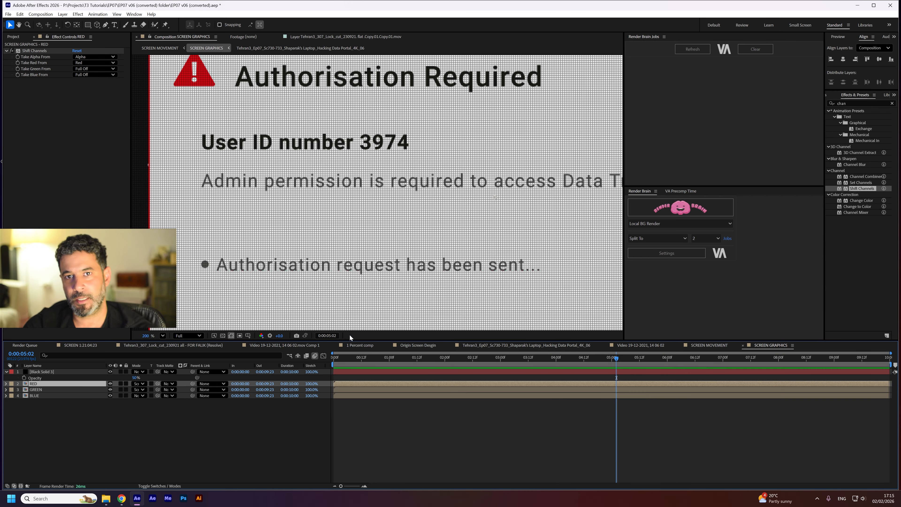
{"action": "key", "text": "shift+Right"}
{"action": "key", "text": "Left"}
{"action": "key", "text": "Left"}
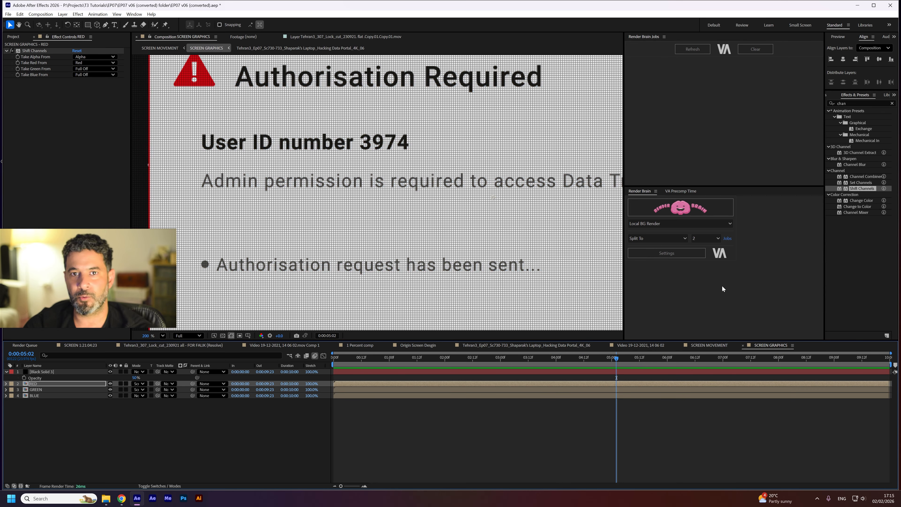
{"action": "key", "text": "shift+Right"}
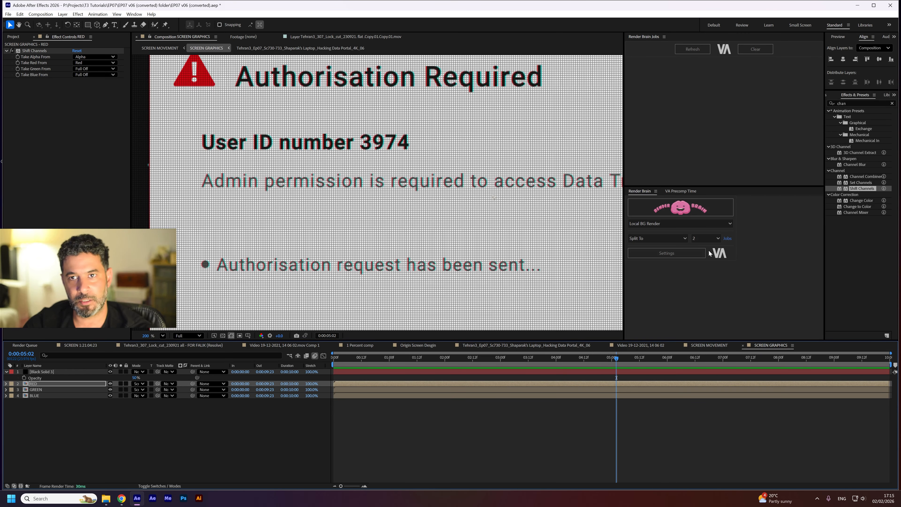
- Nudge the GREEN layer horizontally in small steps to create slight colour fringing against the other channels
{"action": "left_click", "coordinate": [84, 389]}
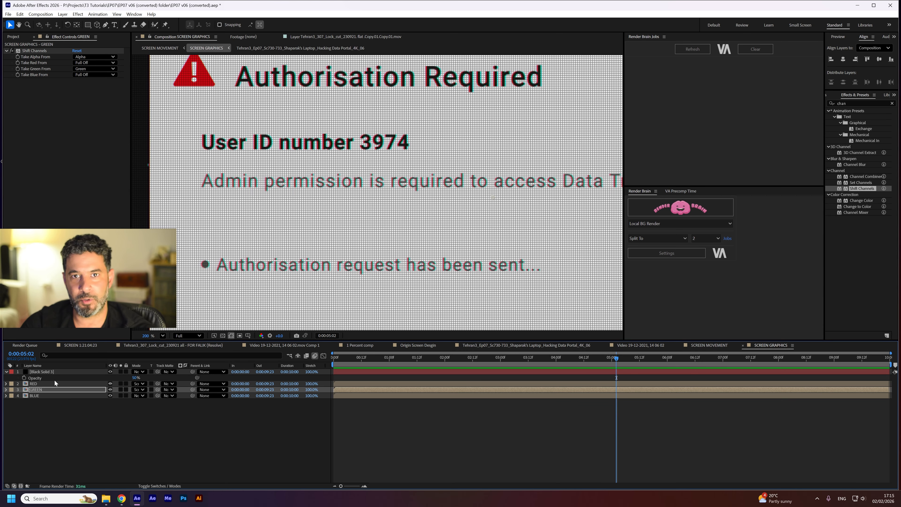
{"action": "key", "text": "Right"}
{"action": "key", "text": "Right"}
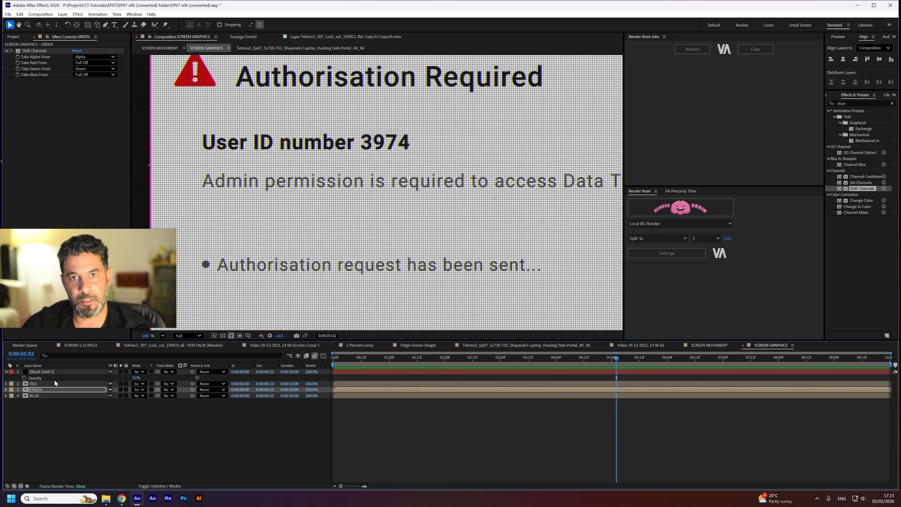
{"action": "key", "text": "Left"}
{"action": "key", "text": "Left"}
{"action": "key", "text": "Left"}
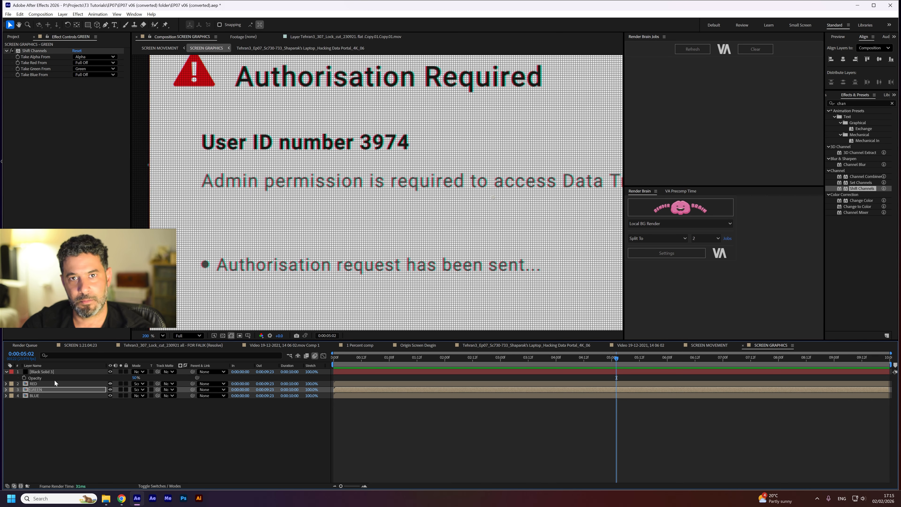
{"action": "key", "text": "Right"}
{"action": "key", "text": "Right"}
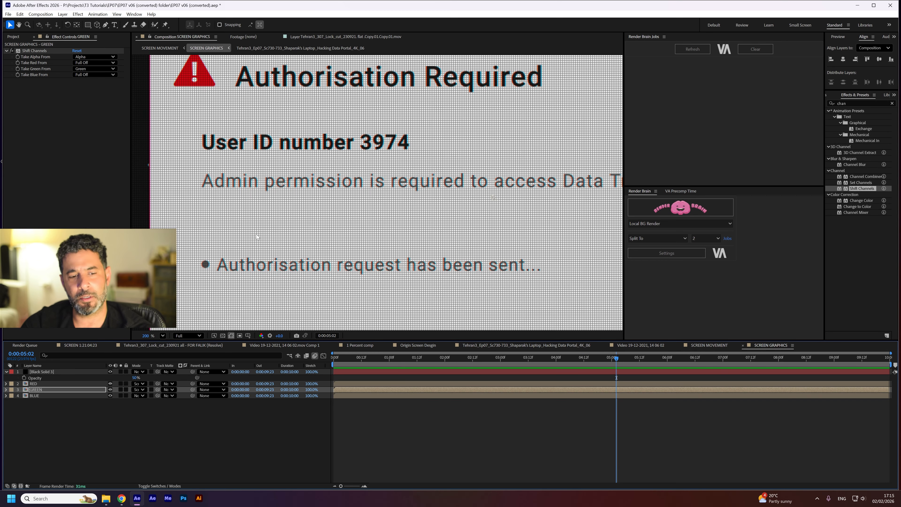
- Preview SCREEN MOVEMENT and examine the colour fringing and pixel mesh both close up and across the whole frame
{"action": "key", "text": "ctrl+Down"}
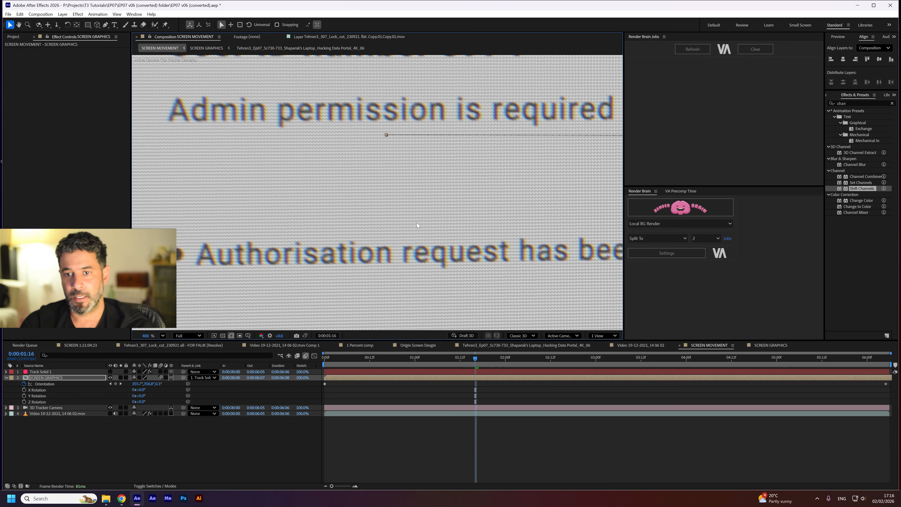
{"action": "key", "text": "space"}
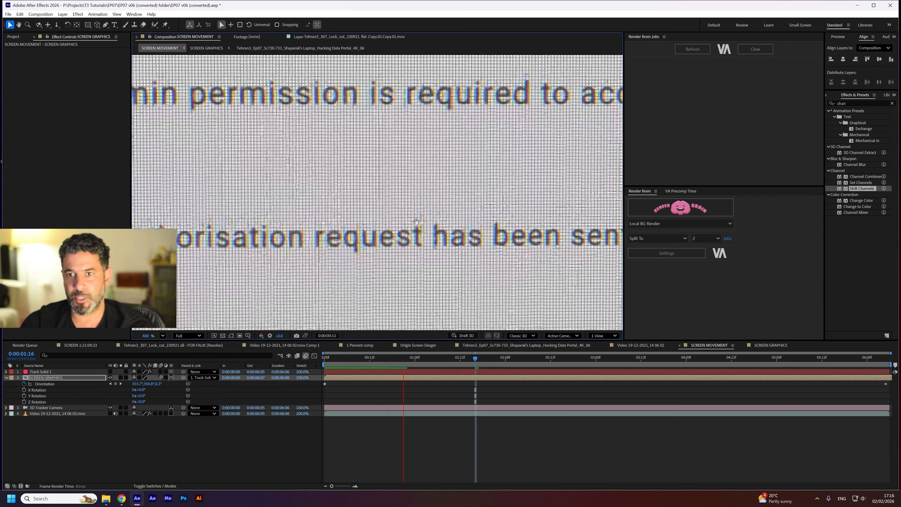
{"action": "key", "text": "space"}
{"action": "key", "text": "shift+/"}
{"action": "key", "text": "space"}
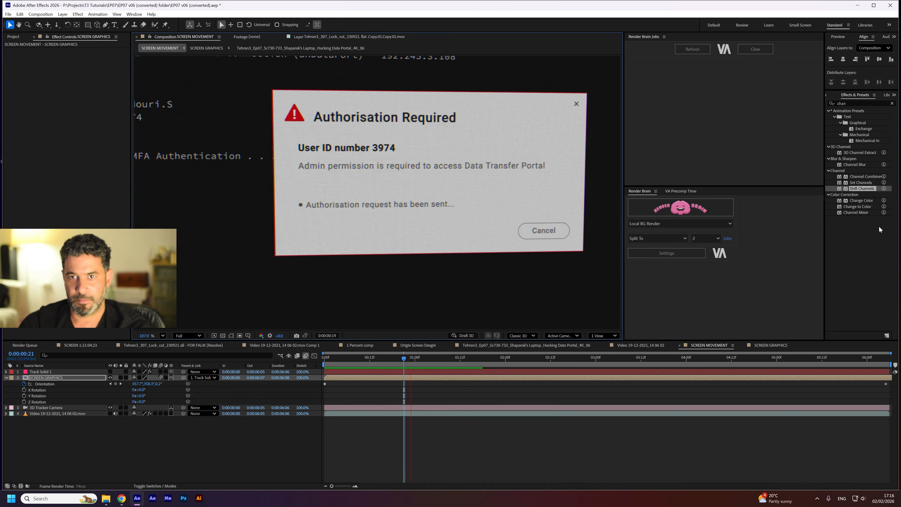
{"action": "key", "text": "space"}
{"action": "key", "text": "period"}
{"action": "key", "text": "period"}
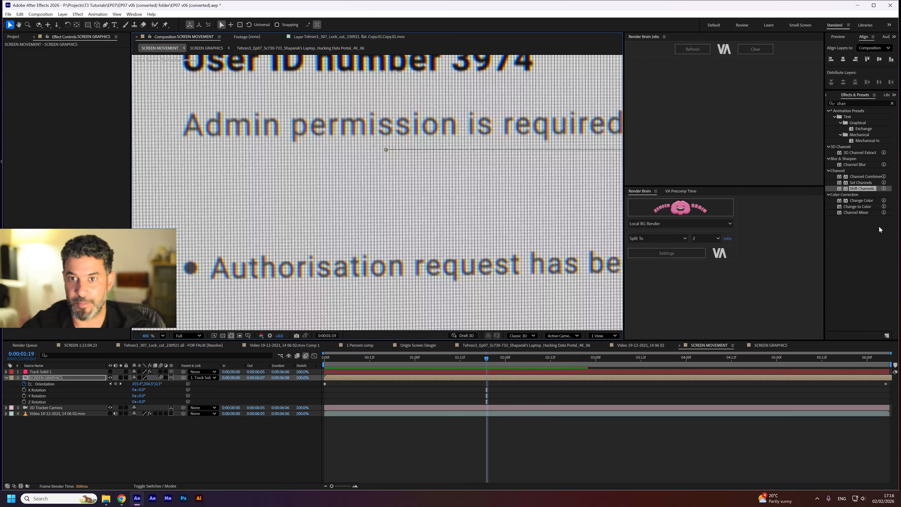
{"action": "key", "text": "comma"}
{"action": "key", "text": "comma"}
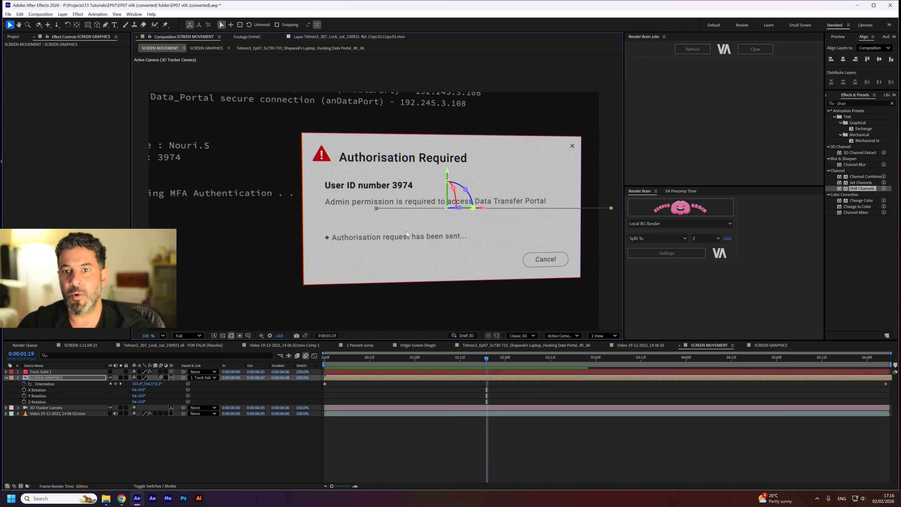
- Create a black 1920 × 1080 px solid named DUST directly above the SCREEN GRAPHICS layer
{"action": "key", "text": "ctrl+0"}
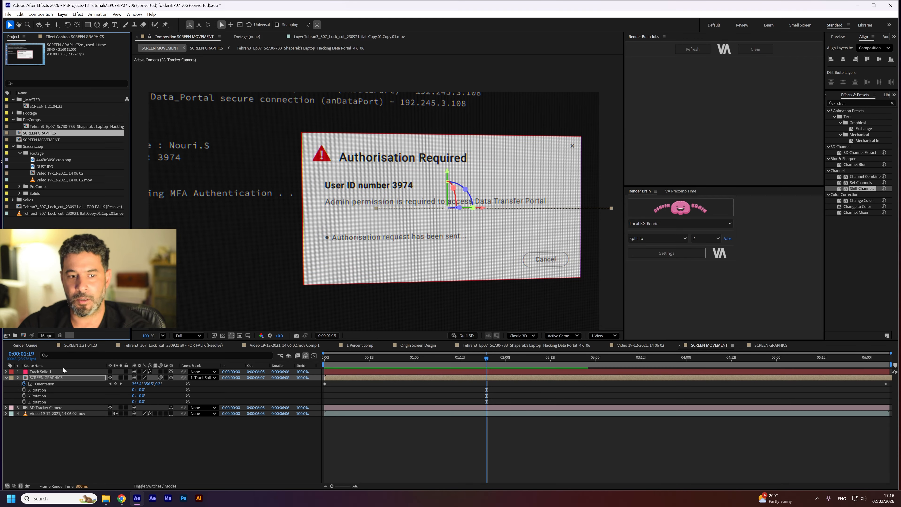
{"action": "left_click", "coordinate": [71, 378]}
{"action": "key", "text": "ctrl+y"}
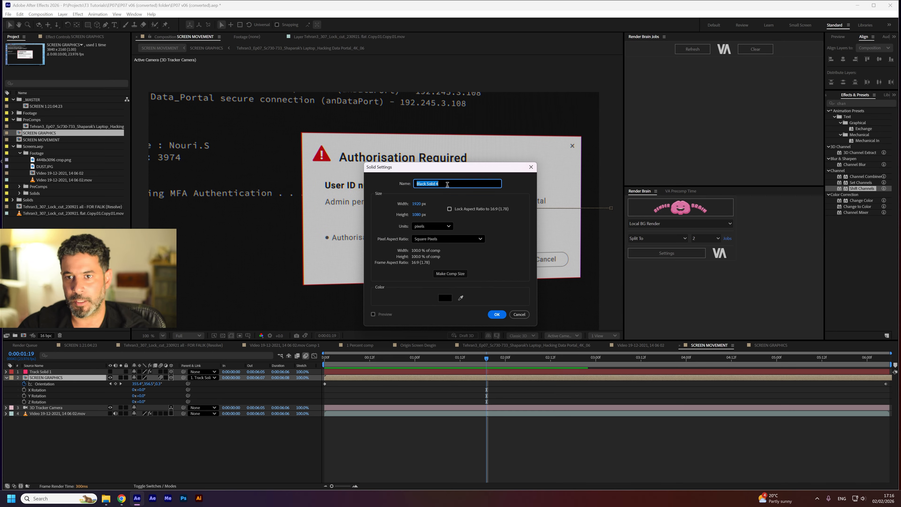
{"action": "type", "text": "DUST"}
{"action": "key", "text": "Return"}
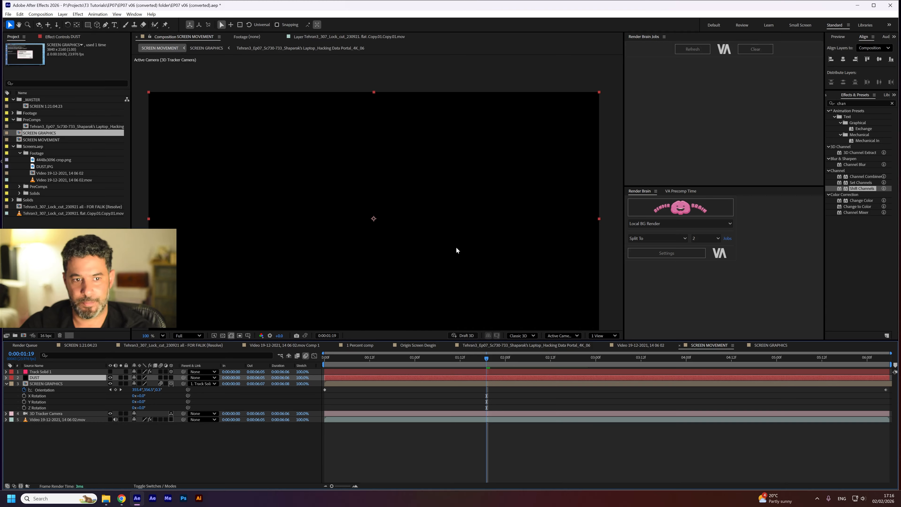
- Find the Fractal Noise effect and apply it to the DUST layer
{"action": "key", "text": "ctrl+5"}
{"action": "type", "text": "fr"}
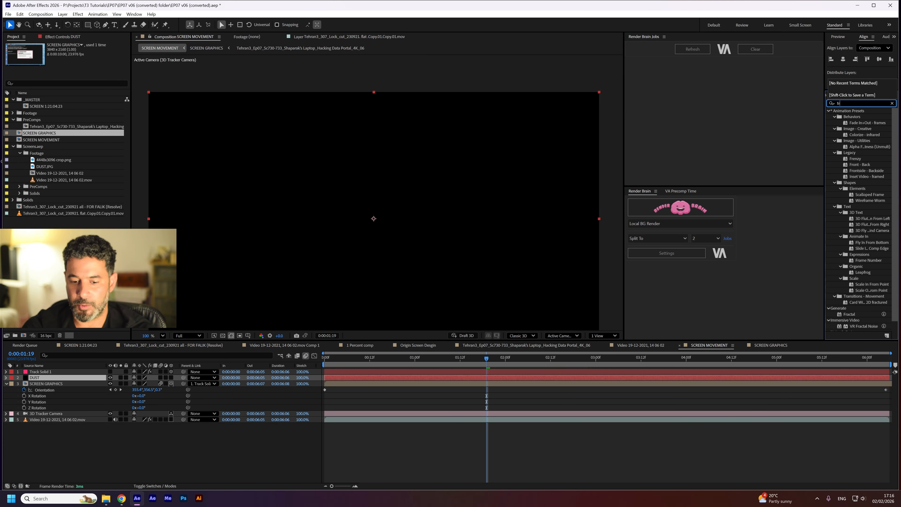
{"action": "type", "text": "ca"}
{"action": "key", "text": "BackSpace"}
{"action": "key", "text": "BackSpace"}
{"action": "type", "text": "ac"}
{"action": "left_click_drag", "start_coordinate": [860, 158], "coordinate": [374, 264]}
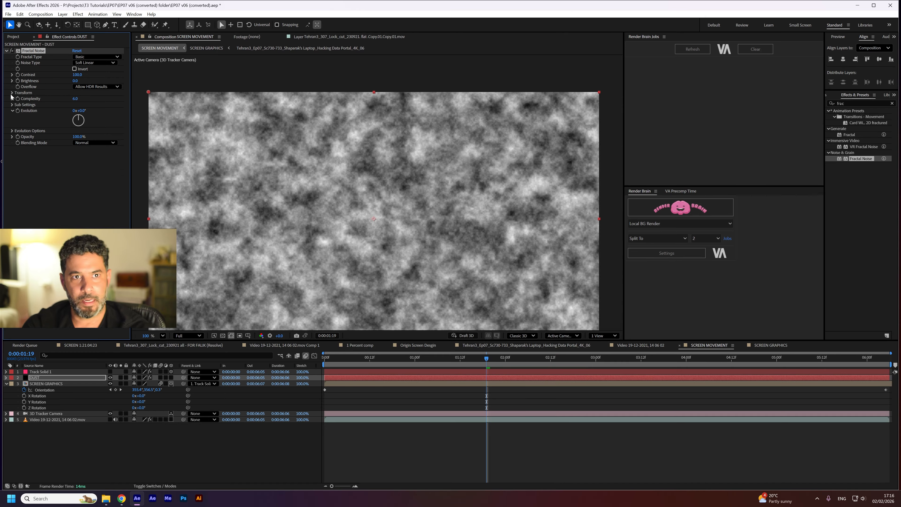
- Shrink the Fractal Noise scale to about 16, raise contrast to about 1115 and strongly lower brightness, leaving sparse white specks
{"action": "left_click", "coordinate": [12, 93]}
{"action": "left_click_drag", "start_coordinate": [77, 112], "coordinate": [52, 114]}
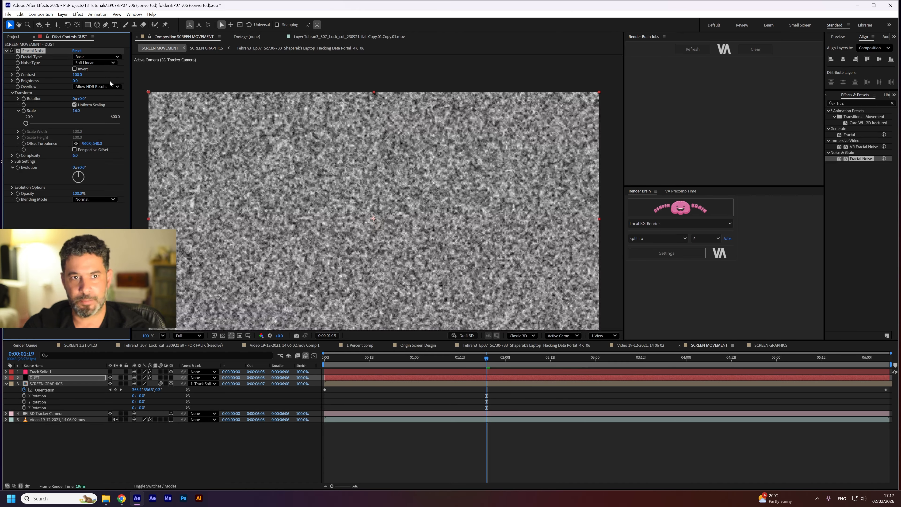
{"action": "left_click_drag", "start_coordinate": [76, 74], "coordinate": [31, 80]}
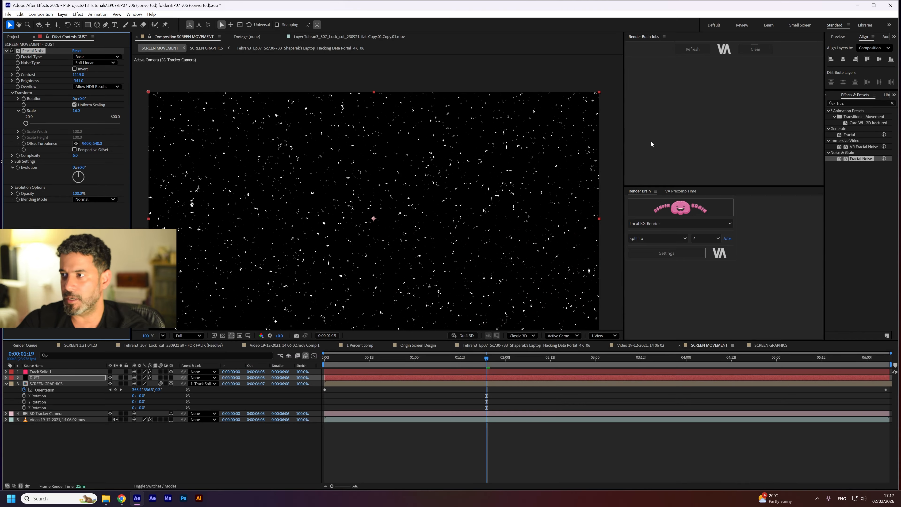
- Add a second Fractal Noise to DUST with Multiply blending, contrast about 2150 and strongly lowered brightness to thin out the specks
{"action": "left_click", "coordinate": [6, 51]}
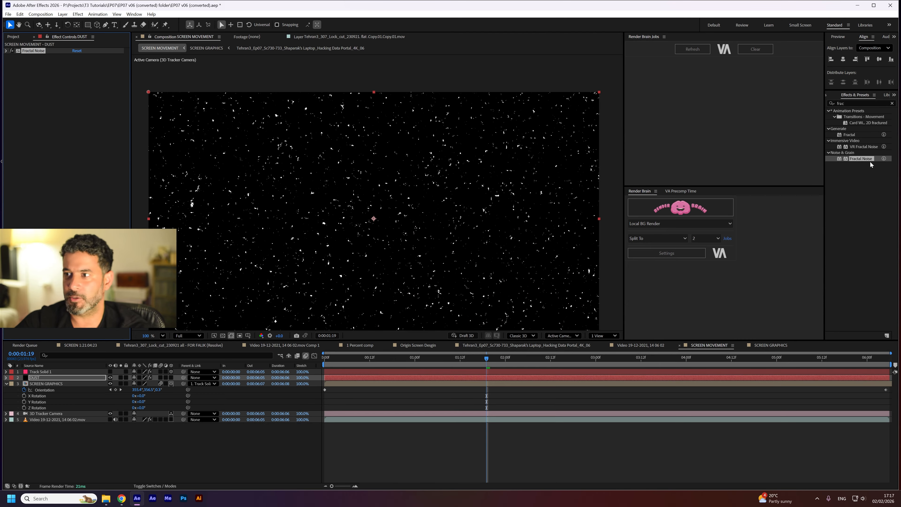
{"action": "left_click_drag", "start_coordinate": [870, 160], "coordinate": [550, 162]}
{"action": "left_click", "coordinate": [95, 148]}
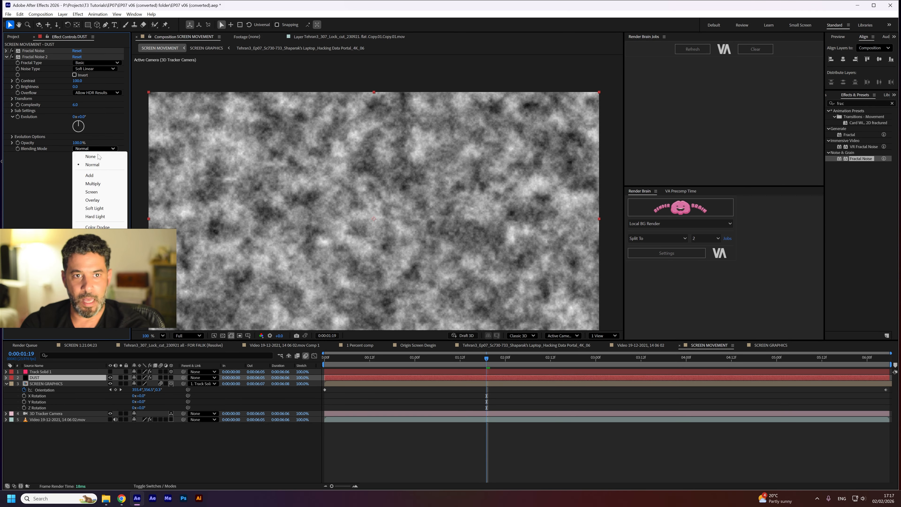
{"action": "left_click", "coordinate": [109, 186]}
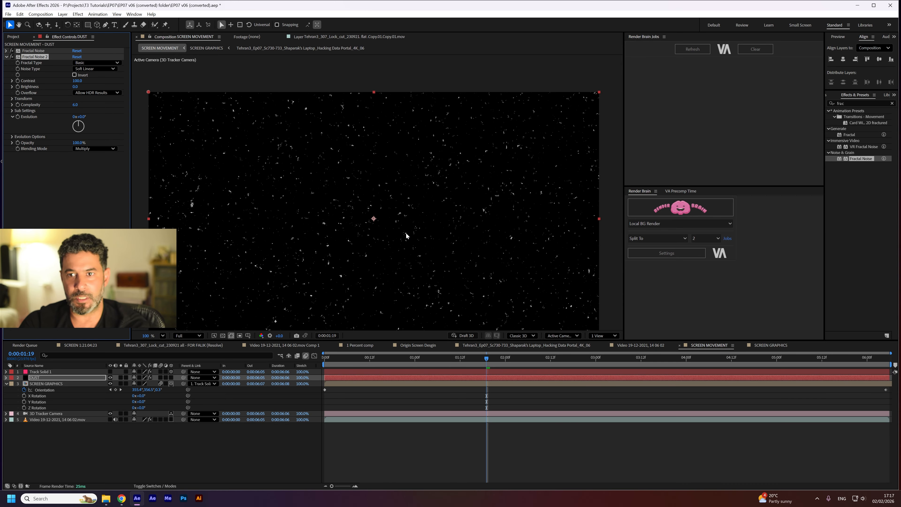
{"action": "left_click_drag", "start_coordinate": [77, 81], "coordinate": [59, 87]}
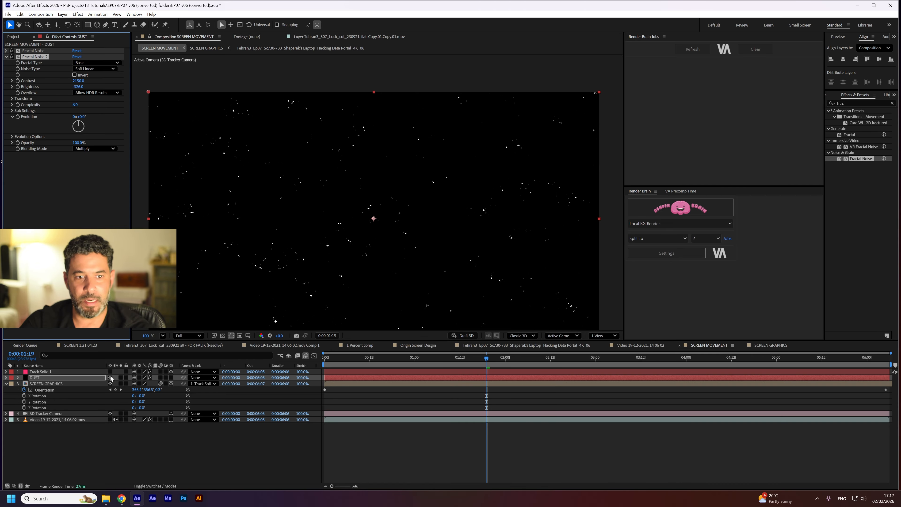
- Set the DUST layer's blending mode to Screen
{"action": "left_click", "coordinate": [149, 486]}
{"action": "left_click", "coordinate": [141, 378]}
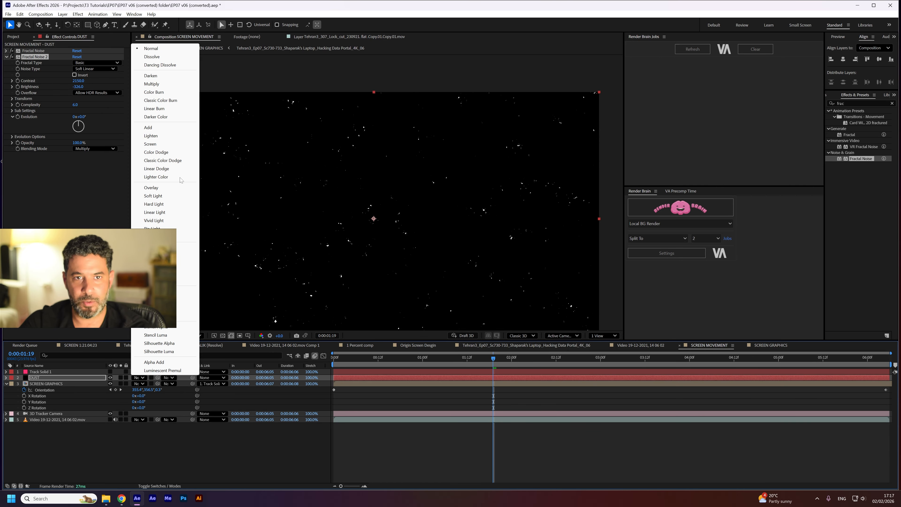
{"action": "left_click", "coordinate": [153, 146]}
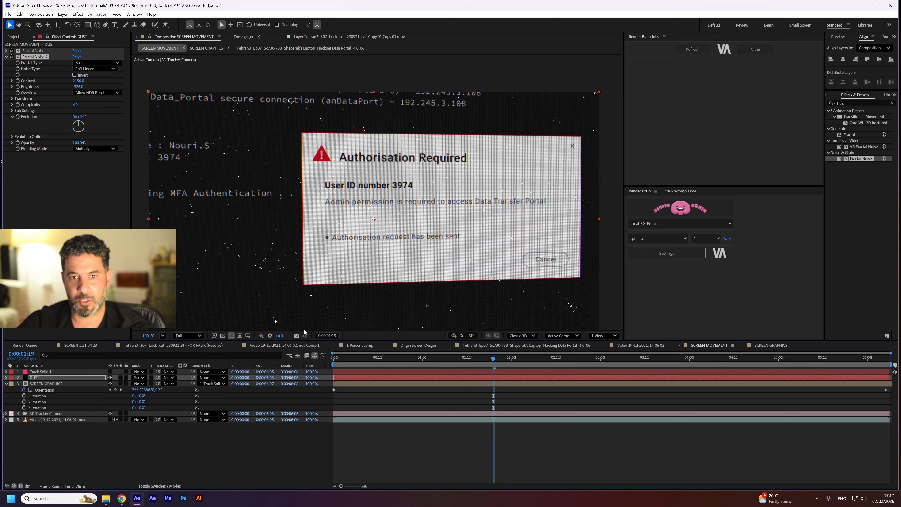
{"action": "left_click", "coordinate": [159, 485]}
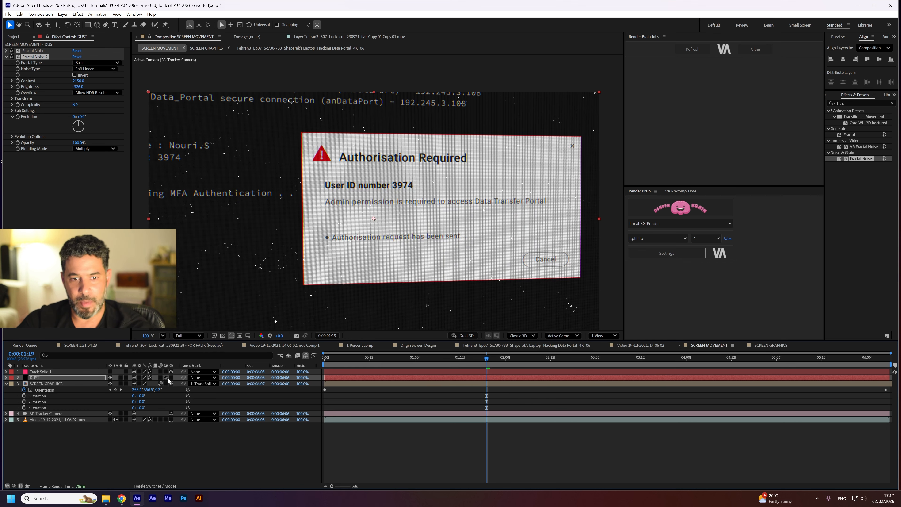
- Make the DUST layer 3D, parent it to Track Solid 1 and reveal the layers' scale
{"action": "left_click", "coordinate": [171, 377]}
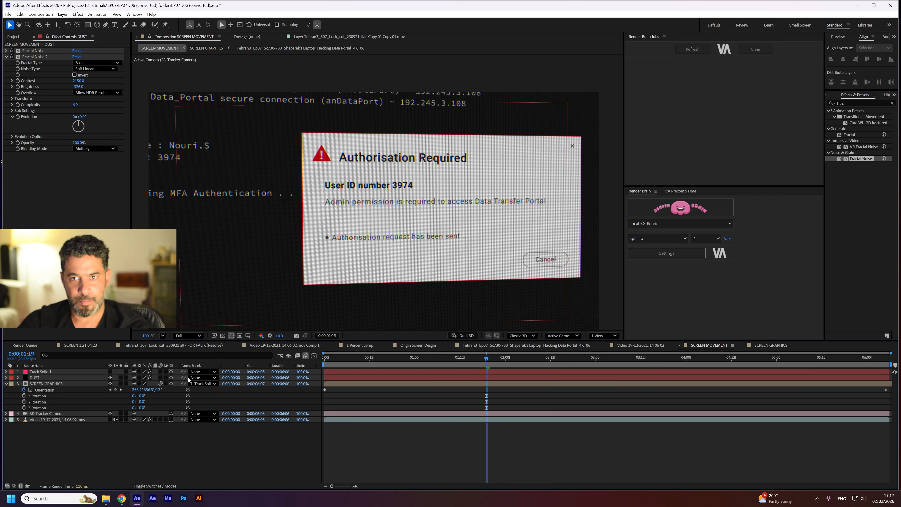
{"action": "left_click_drag", "start_coordinate": [172, 376], "coordinate": [94, 373]}
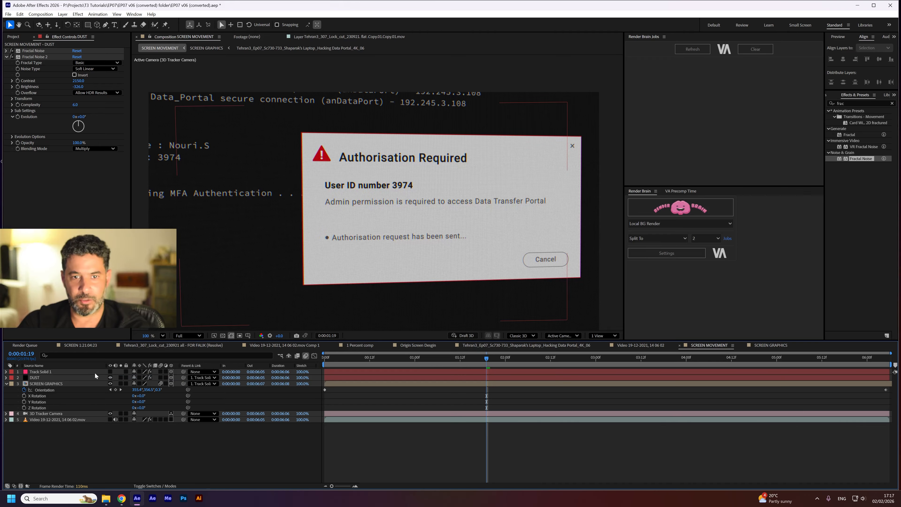
{"action": "key", "text": "s"}
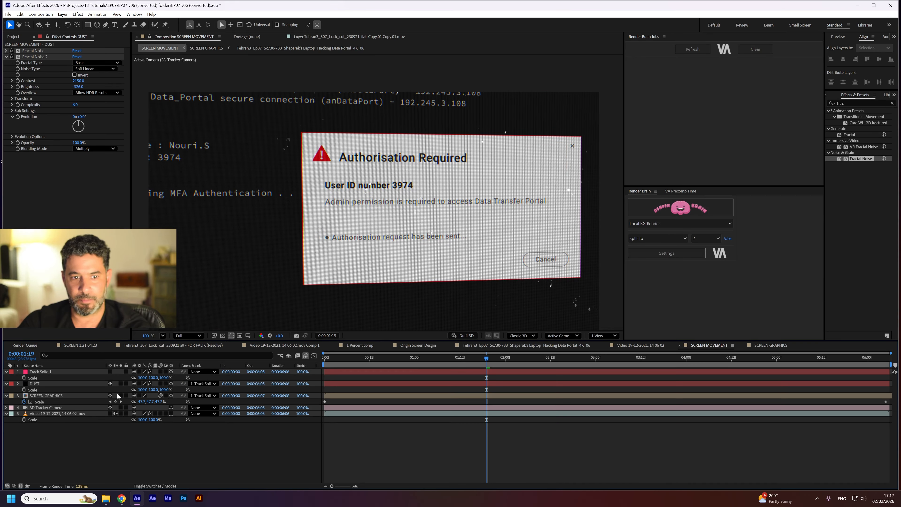
- Resize the DUST solid to 4000 × 2000 px after checking Track Solid 1's settings
{"action": "left_click", "coordinate": [87, 372]}
{"action": "key", "text": "ctrl+shift+y"}
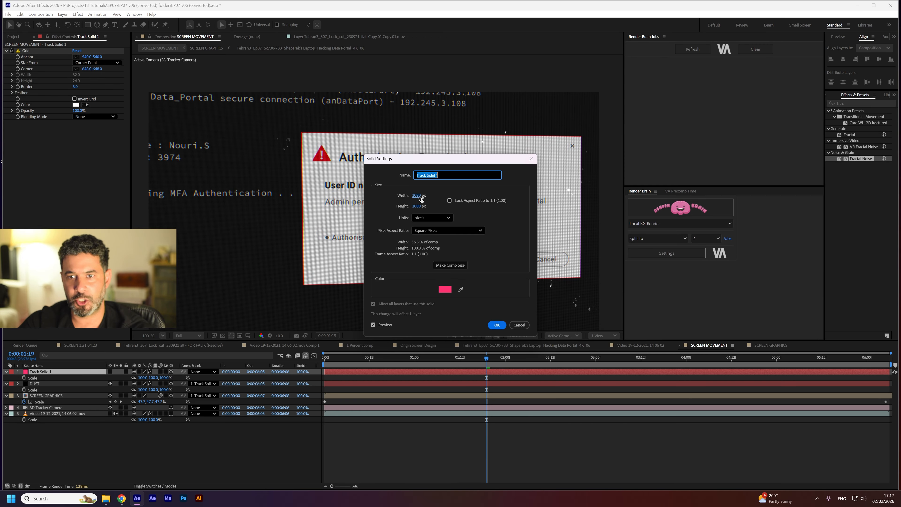
{"action": "key", "text": "Escape"}
{"action": "left_click", "coordinate": [55, 384]}
{"action": "key", "text": "ctrl+shift+y"}
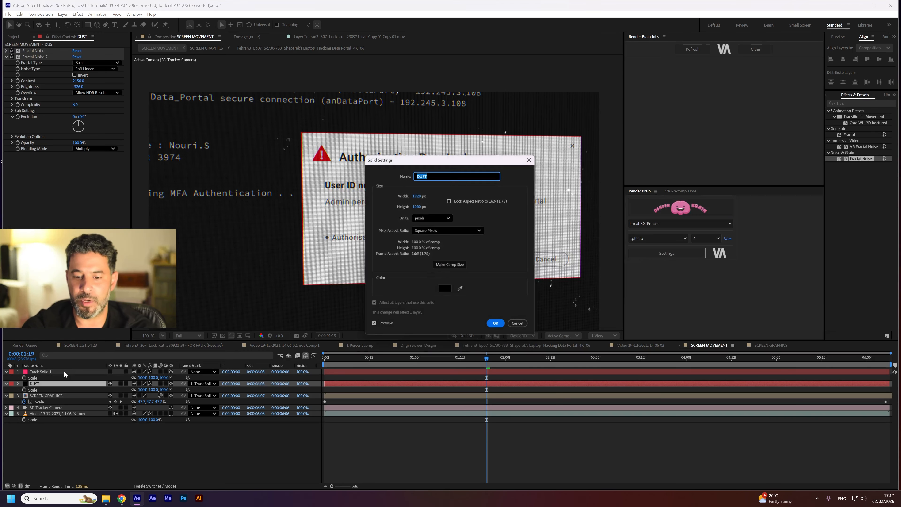
{"action": "left_click", "coordinate": [418, 196]}
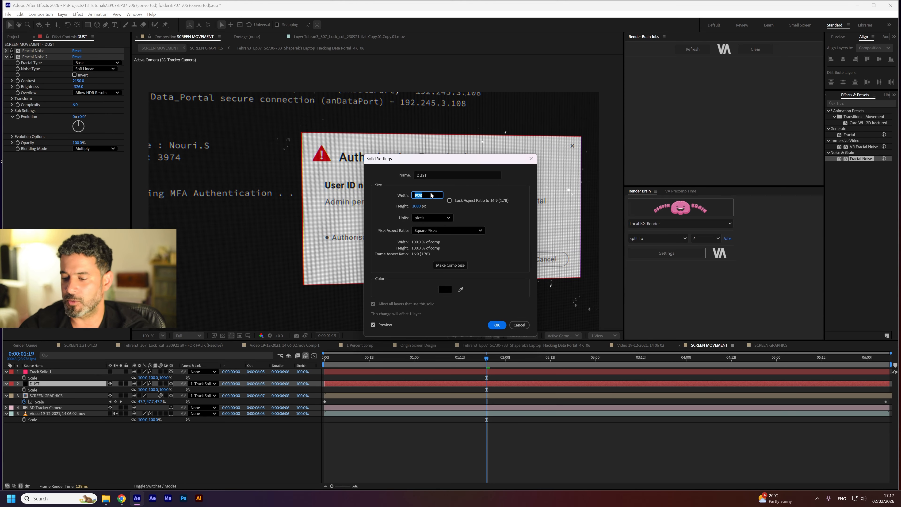
{"action": "type", "text": "4000"}
{"action": "key", "text": "Tab"}
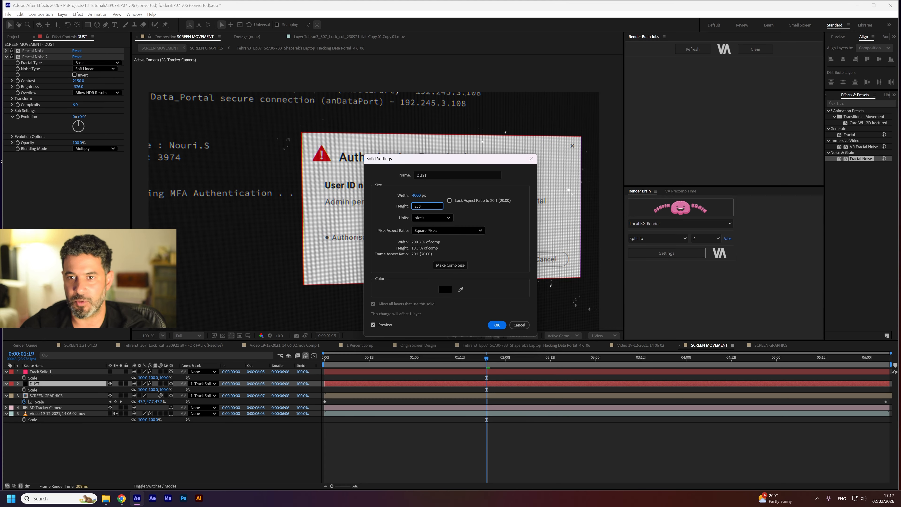
{"action": "key", "text": "Return"}
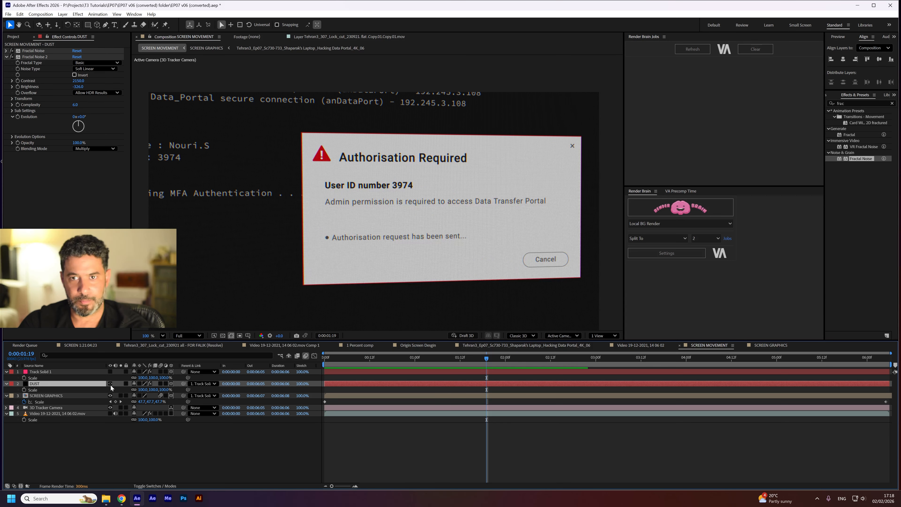
- Reposition the DUST layer sideways over the screen graphics and set its opacity to 20%
{"action": "left_click_drag", "start_coordinate": [410, 215], "coordinate": [365, 210]}
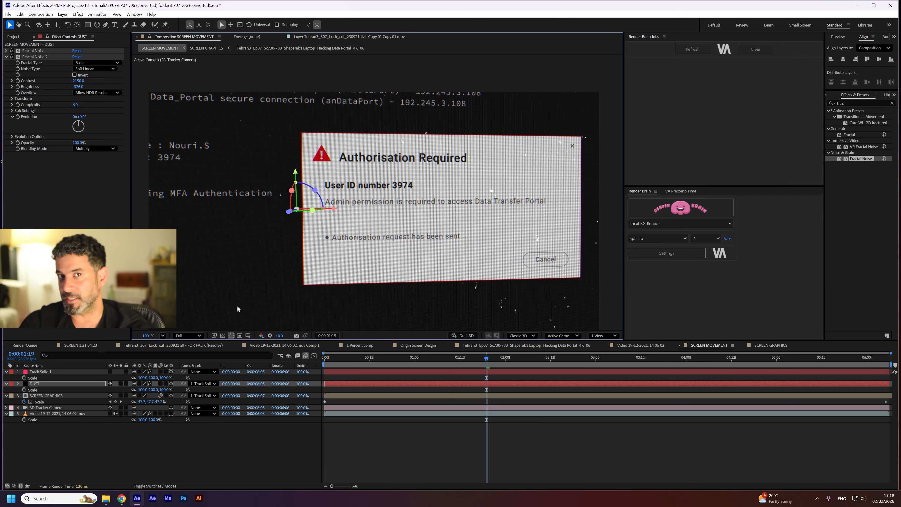
{"action": "key", "text": "t"}
{"action": "left_click", "coordinate": [136, 390]}
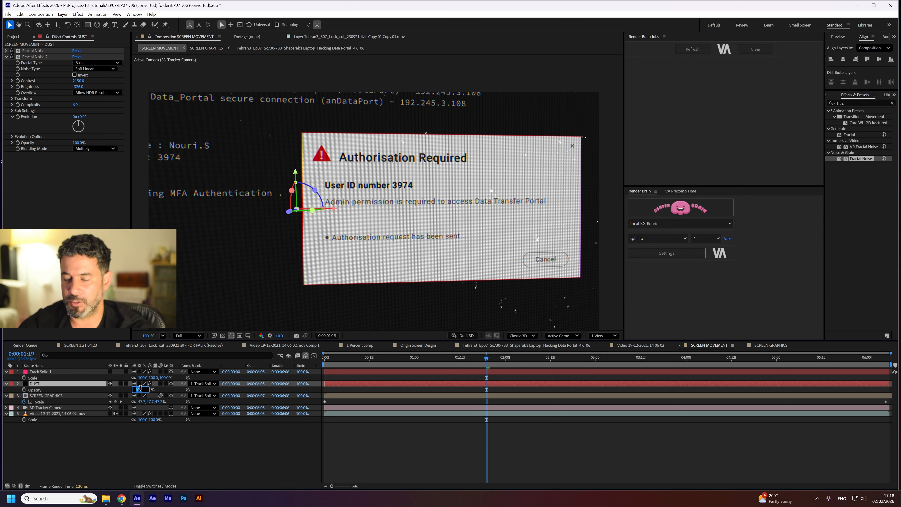
{"action": "key", "text": "Return"}
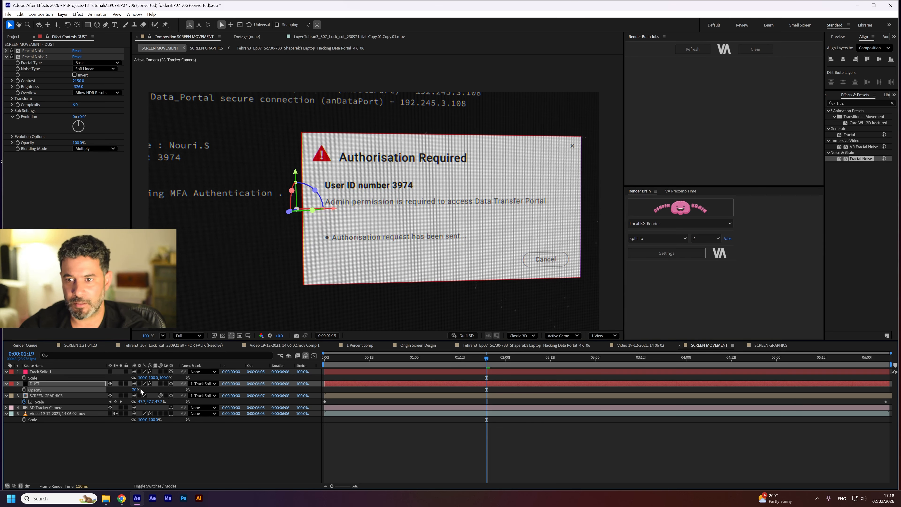
- Parent DUST to the SCREEN GRAPHICS layer at the first frame and set its scale to 100%
{"action": "key", "text": "Home"}
{"action": "left_click_drag", "start_coordinate": [183, 383], "coordinate": [82, 397]}
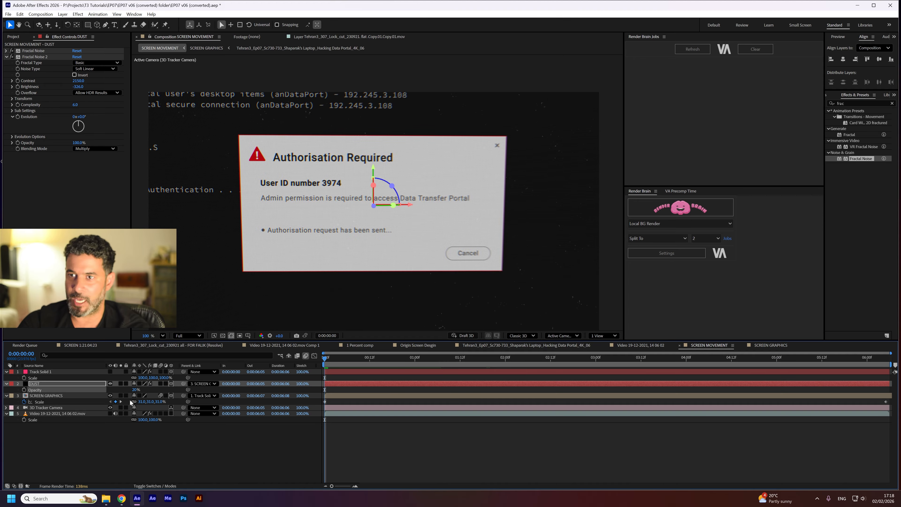
{"action": "key", "text": "s"}
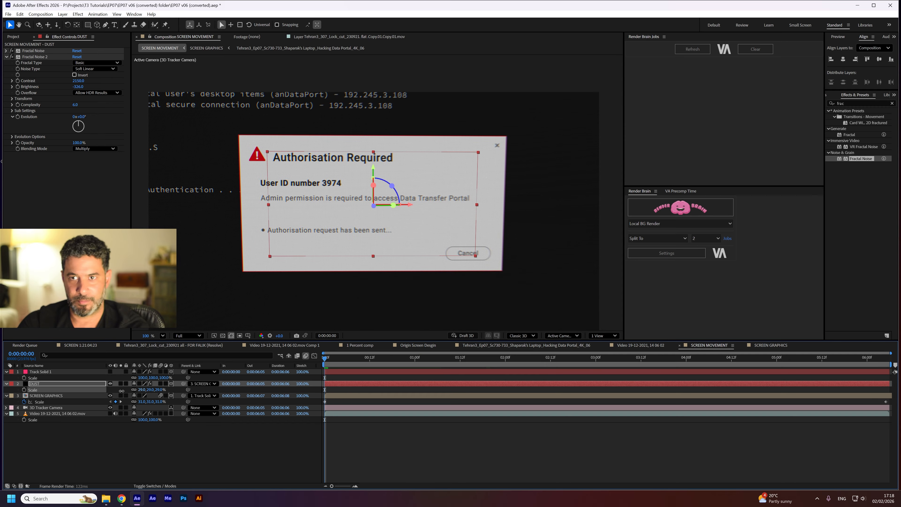
{"action": "left_click_drag", "start_coordinate": [121, 390], "coordinate": [146, 389]}
- Enable motion blur on the DUST layer and preview how the dust follows the moving screen
{"action": "key", "text": "ctrl+shift+h"}
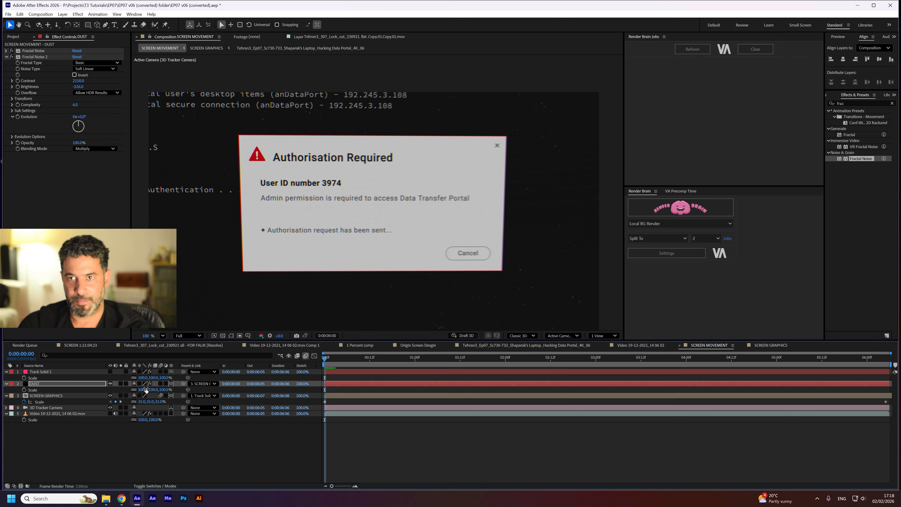
{"action": "key", "text": "space"}
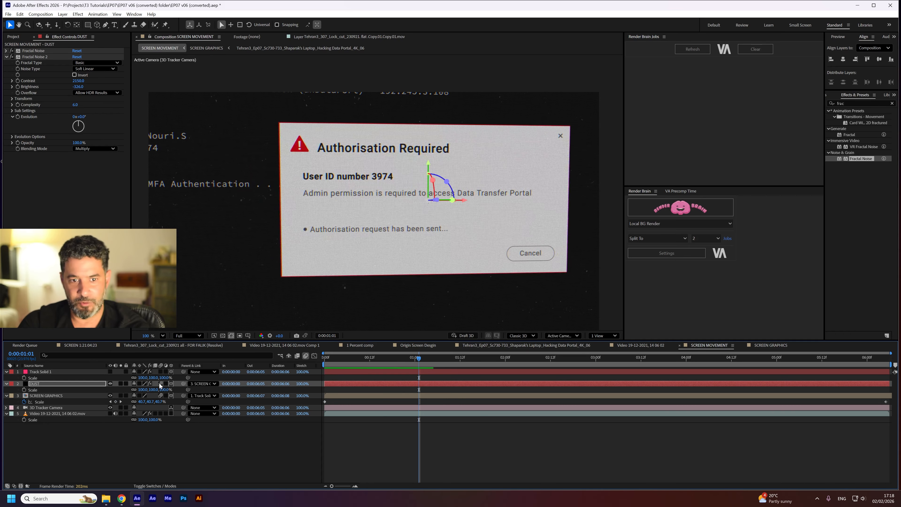
{"action": "key", "text": "ctrl+shift+h"}
{"action": "key", "text": "space"}
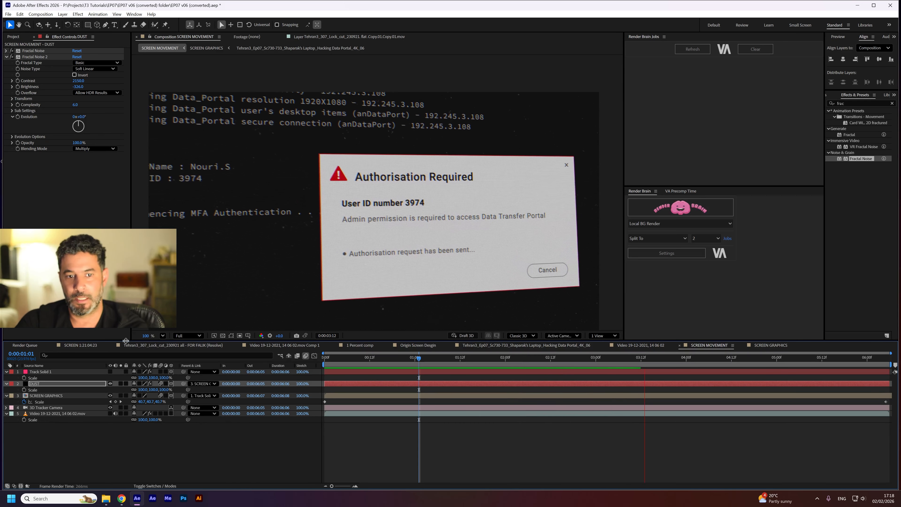
{"action": "key", "text": "space"}
{"action": "left_click", "coordinate": [475, 357]}
{"action": "left_click_drag", "start_coordinate": [456, 361], "coordinate": [587, 360]}
- Try depth of field on the 3D Tracker Camera and check the image at the end of the shot
{"action": "left_click", "coordinate": [73, 414]}
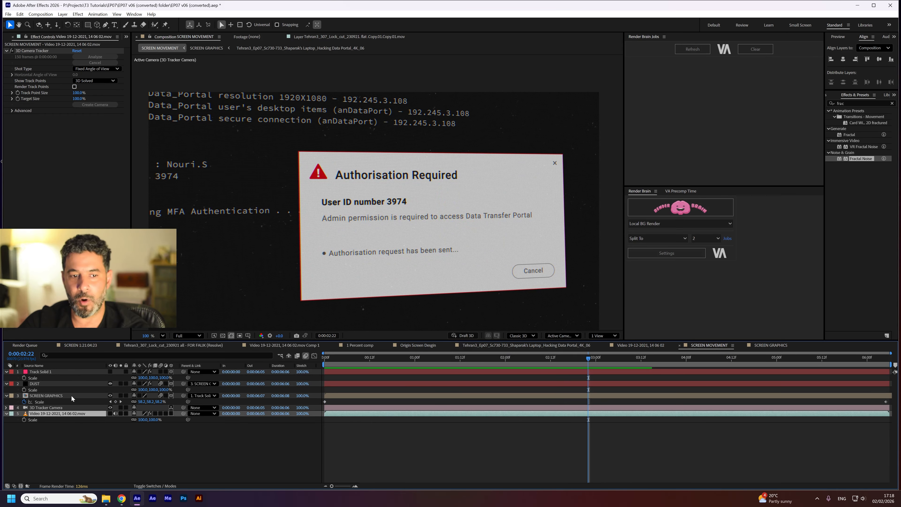
{"action": "left_click", "coordinate": [70, 408]}
{"action": "key", "text": "a"}
{"action": "key", "text": "a"}
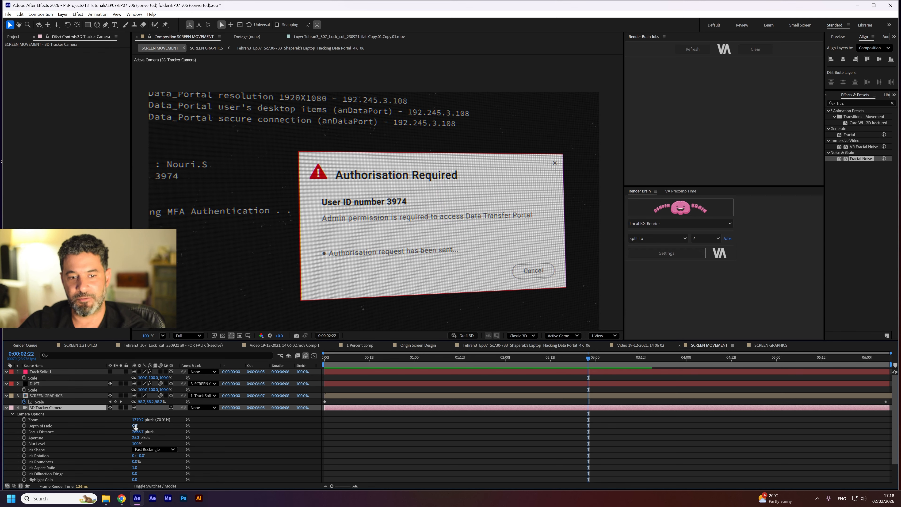
{"action": "left_click", "coordinate": [135, 426]}
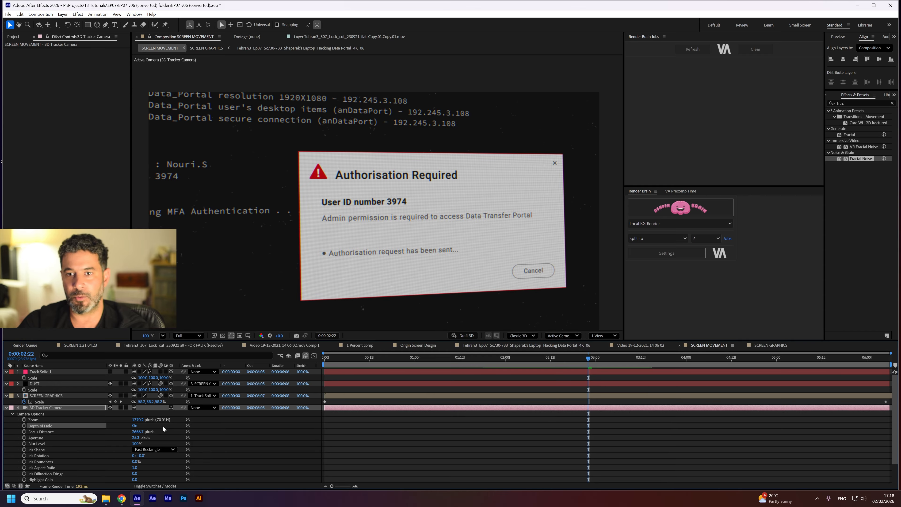
{"action": "left_click_drag", "start_coordinate": [606, 359], "coordinate": [894, 367]}
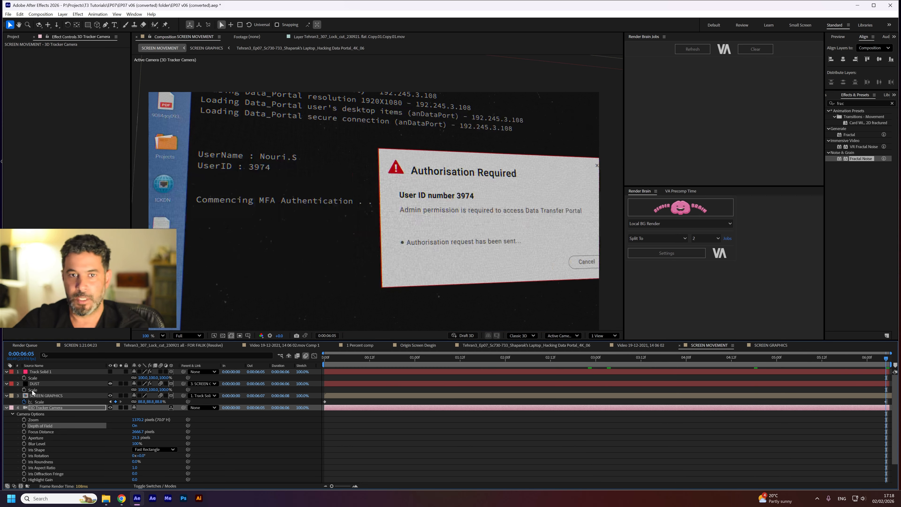
{"action": "left_click", "coordinate": [134, 425]}
{"action": "left_click", "coordinate": [6, 407]}
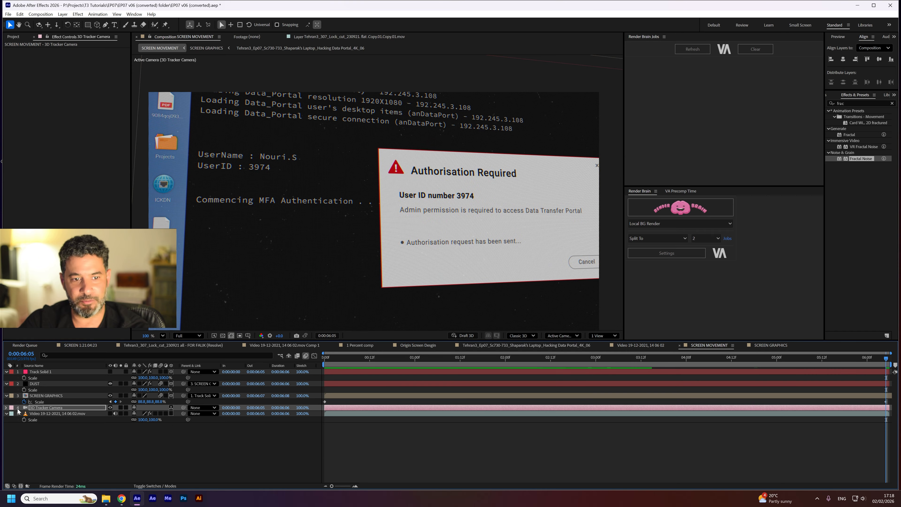
- Create a black solid at composition size directly above the DUST layer
{"action": "left_click", "coordinate": [62, 383]}
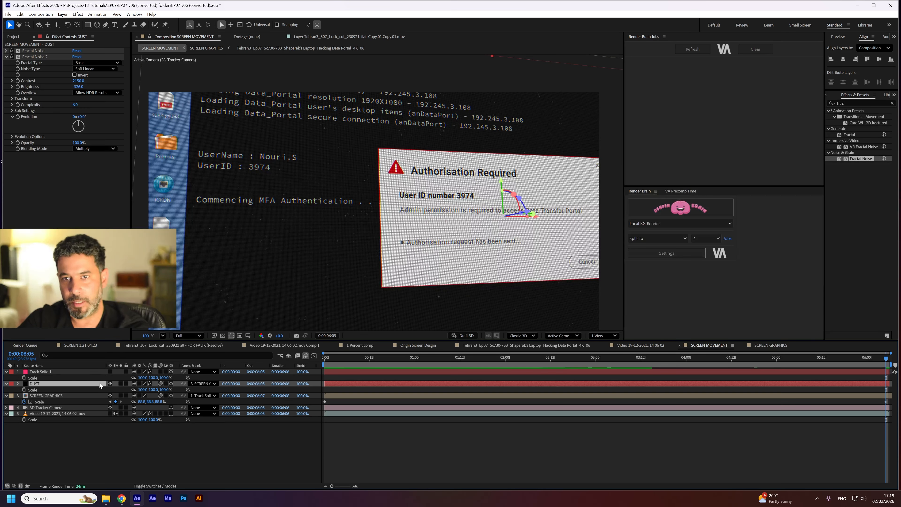
{"action": "key", "text": "ctrl+y"}
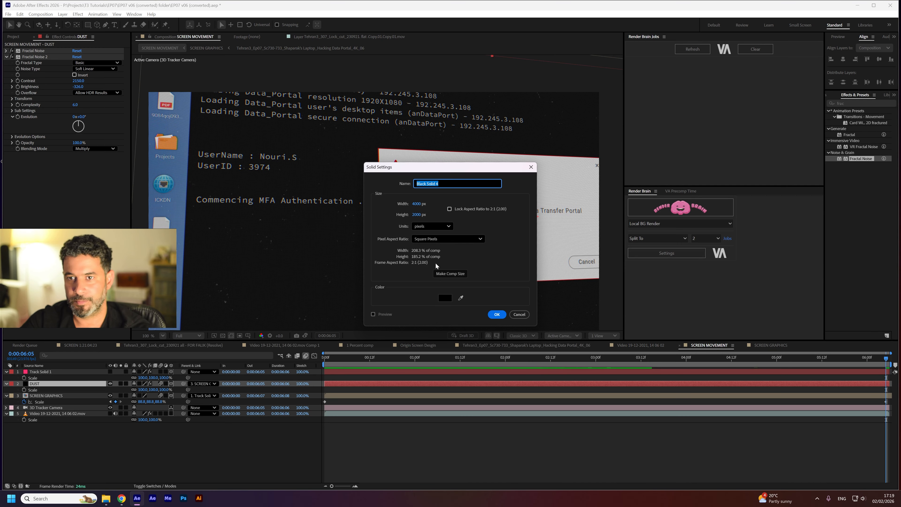
{"action": "left_click", "coordinate": [449, 274]}
{"action": "key", "text": "Return"}
- Apply a Gradient Ramp to the new full-frame solid and hide that layer
{"action": "left_click_drag", "start_coordinate": [848, 103], "coordinate": [796, 100]}
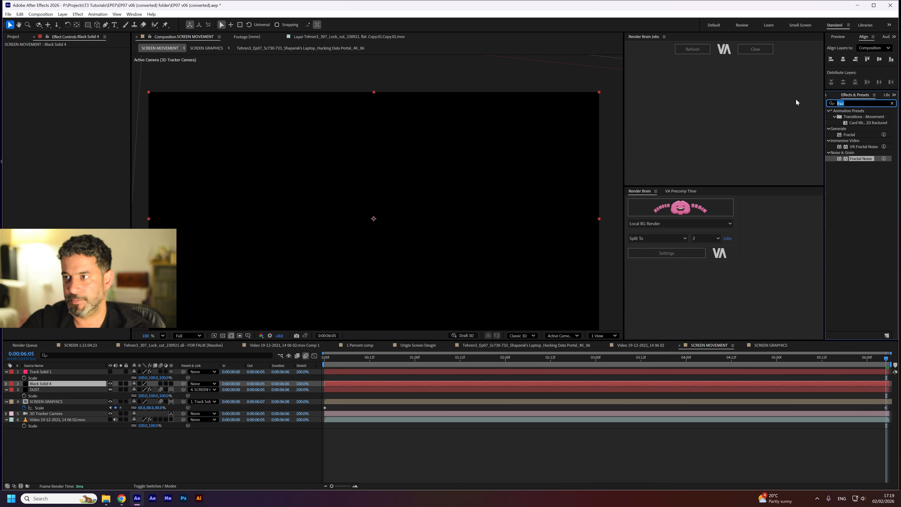
{"action": "type", "text": "ramp"}
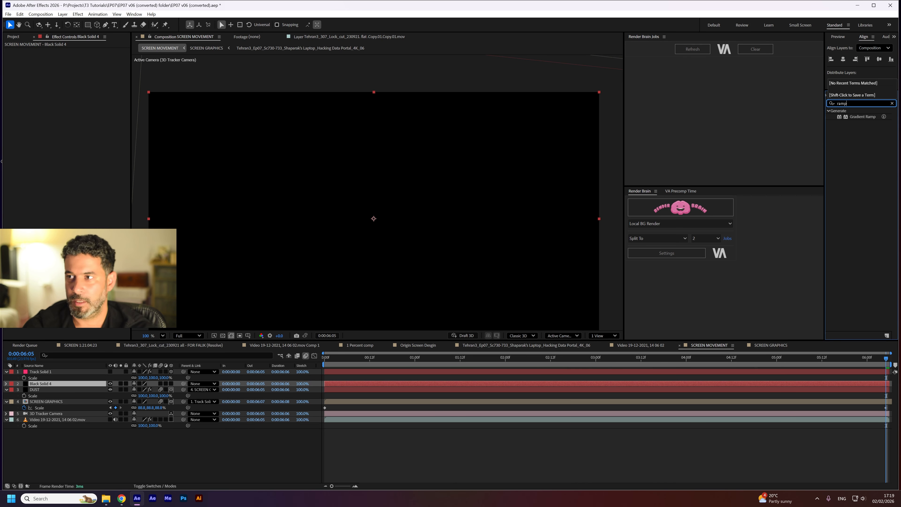
{"action": "left_click_drag", "start_coordinate": [848, 117], "coordinate": [453, 255]}
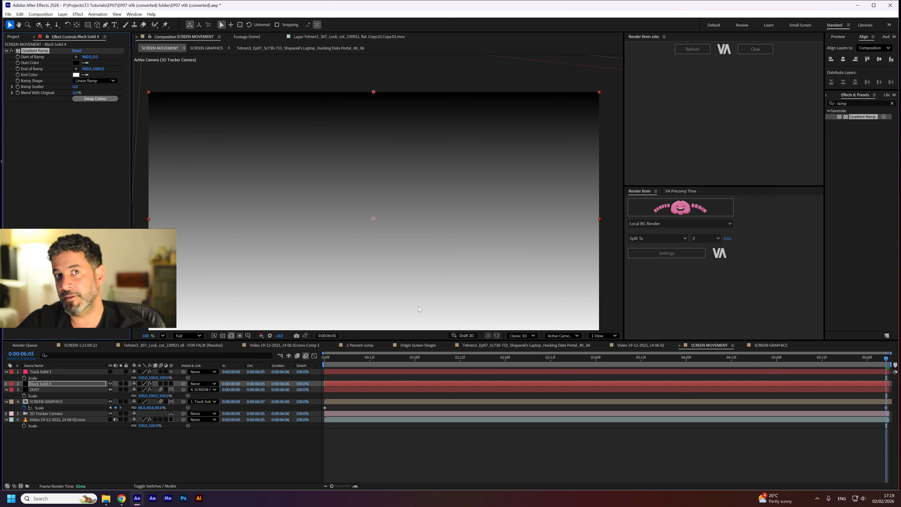
{"action": "left_click", "coordinate": [108, 384]}
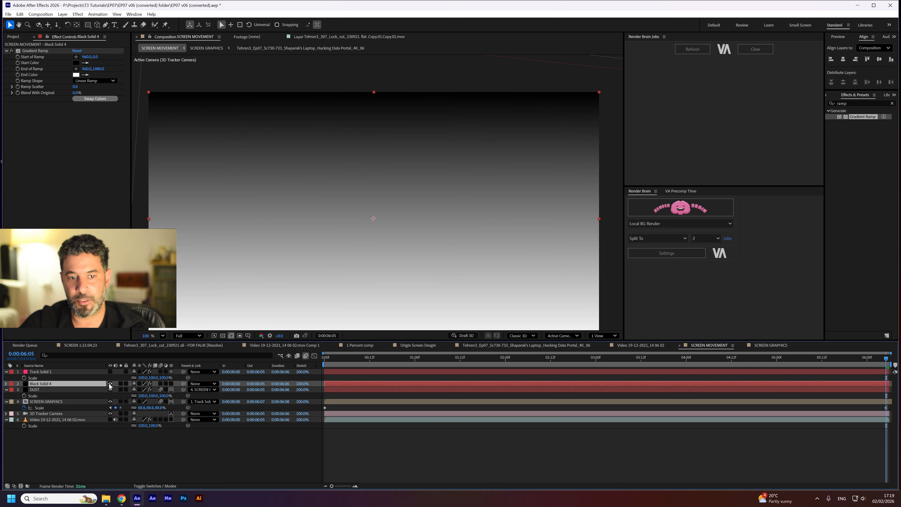
- Add an adjustment layer directly above the DUST layer and rename it BLUR
{"action": "left_click", "coordinate": [66, 390]}
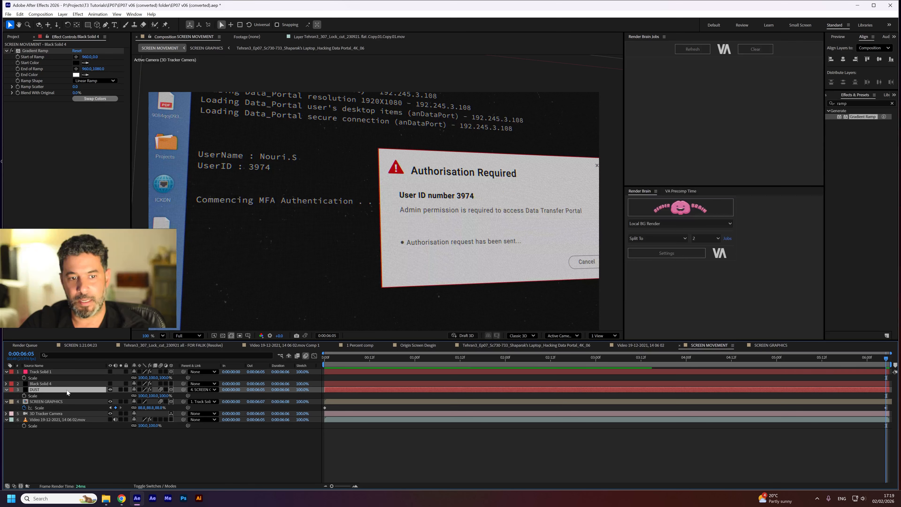
{"action": "key", "text": "ctrl+alt+y"}
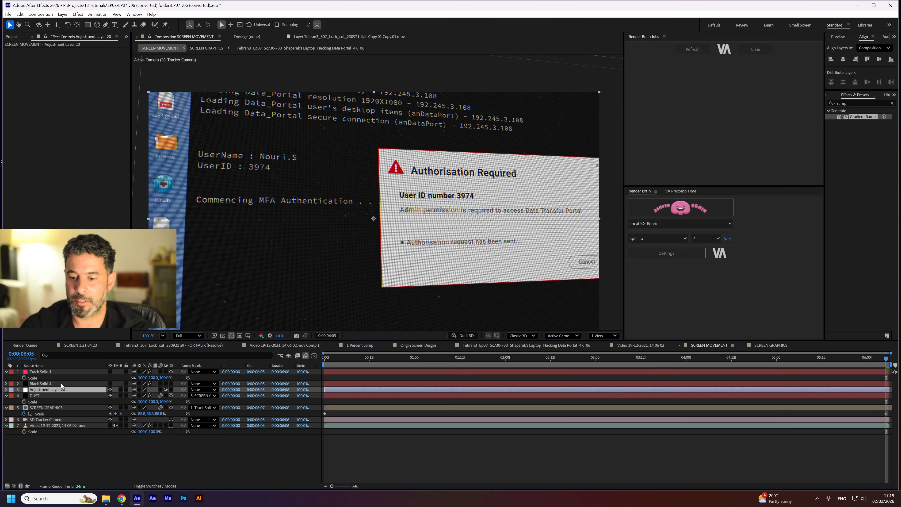
{"action": "key", "text": "Return"}
{"action": "type", "text": "BLUR"}
{"action": "key", "text": "Return"}
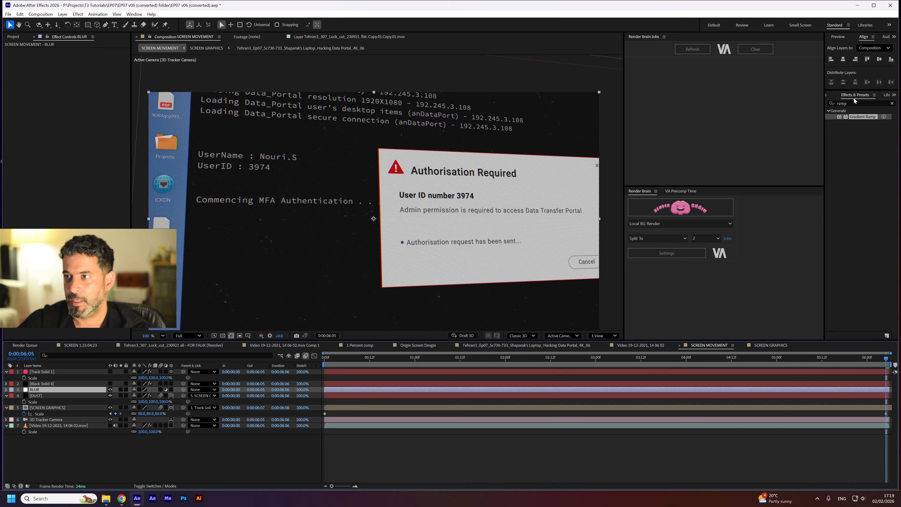
- Apply Camera Lens Blur to the BLUR layer and choose the gradient solid as its blur map layer
{"action": "left_click", "coordinate": [852, 103]}
{"action": "type", "text": "lens"}
{"action": "left_click_drag", "start_coordinate": [850, 119], "coordinate": [53, 389]}
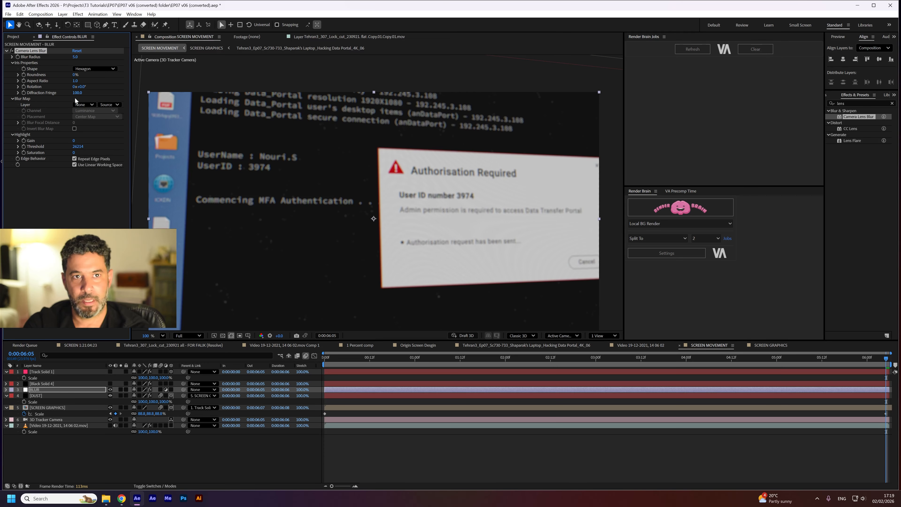
{"action": "left_click", "coordinate": [81, 104]}
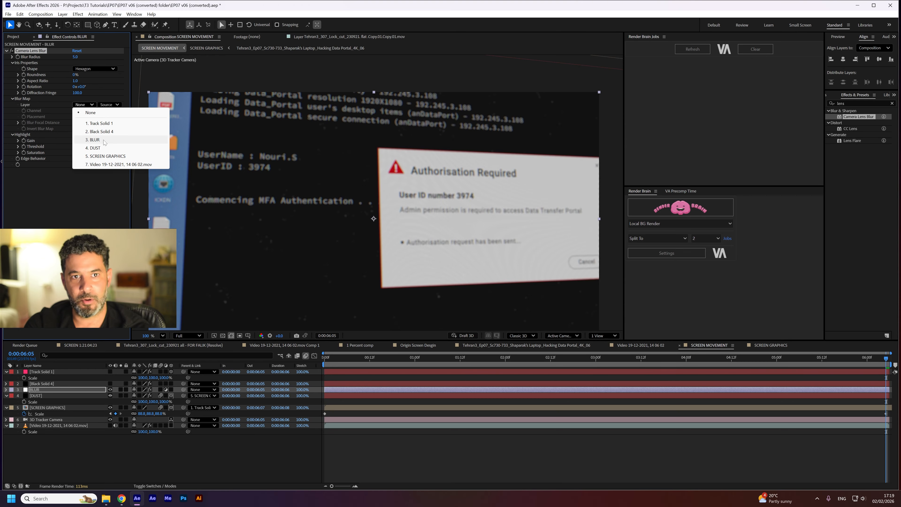
{"action": "left_click", "coordinate": [111, 132]}
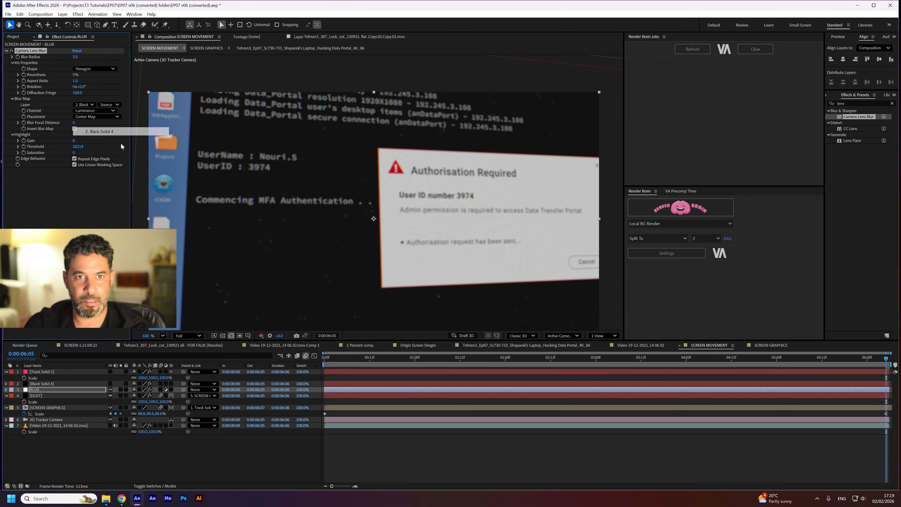
- Rename the hidden gradient solid as D MAP
{"action": "left_click", "coordinate": [55, 385]}
{"action": "key", "text": "Return"}
{"action": "type", "text": "D"}
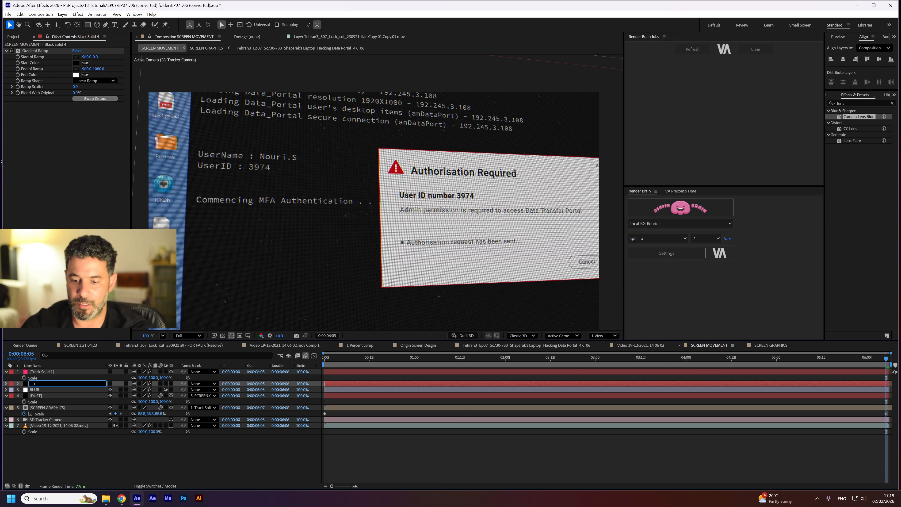
{"action": "type", "text": " MAP"}
{"action": "key", "text": "Return"}
- Set the BLUR layer's blur map source to Effects & Masks, iris roundness to 100% and blur radius to 37
{"action": "left_click", "coordinate": [18, 389]}
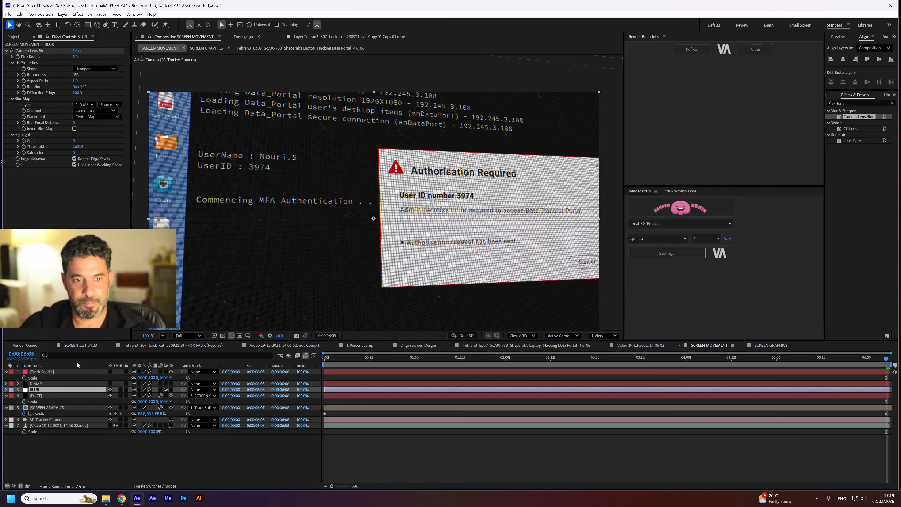
{"action": "left_click", "coordinate": [110, 105]}
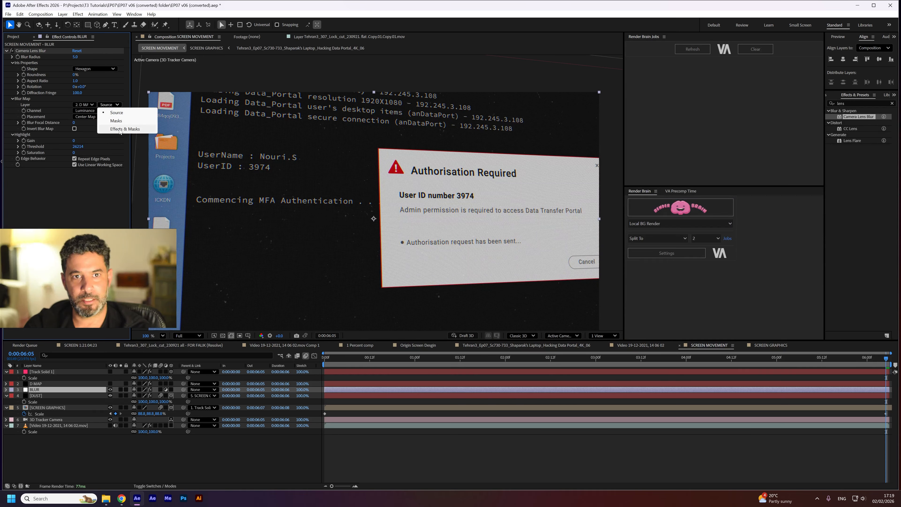
{"action": "left_click", "coordinate": [123, 130]}
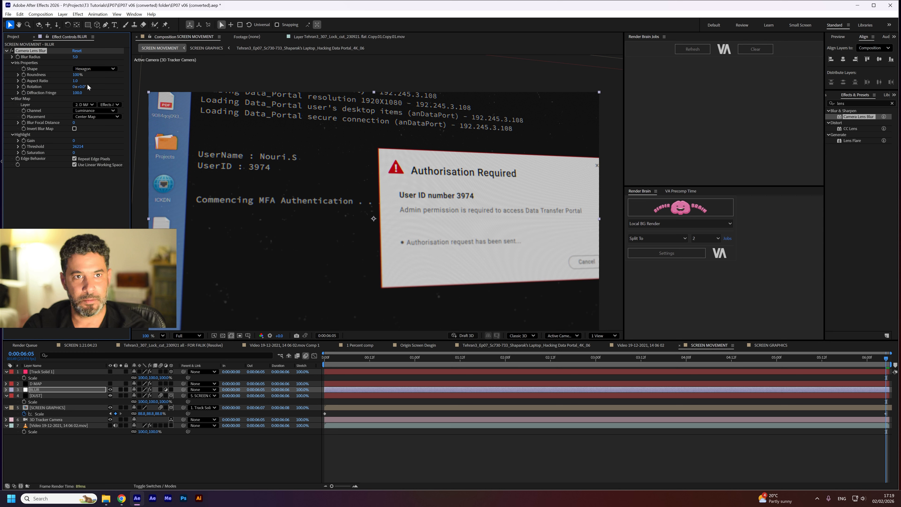
{"action": "left_click_drag", "start_coordinate": [74, 56], "coordinate": [85, 55]}
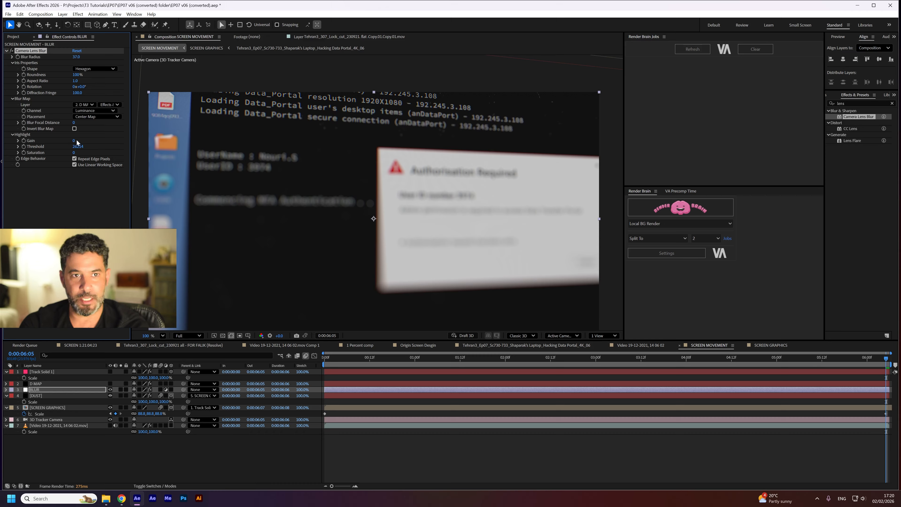
- Set the lens blur's highlight gain to 100, threshold to 21627 and blur focal distance to 14090
{"action": "left_click_drag", "start_coordinate": [73, 140], "coordinate": [138, 143]}
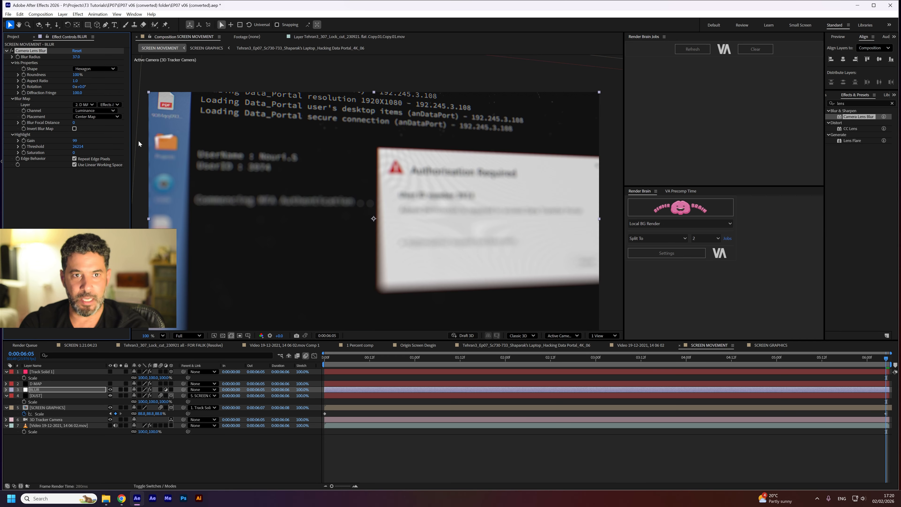
{"action": "mouse_move", "coordinate": [78, 142]}
{"action": "left_mouse_down"}
{"action": "mouse_move", "coordinate": [99, 138]}
{"action": "mouse_move", "coordinate": [73, 147]}
{"action": "left_mouse_up"}
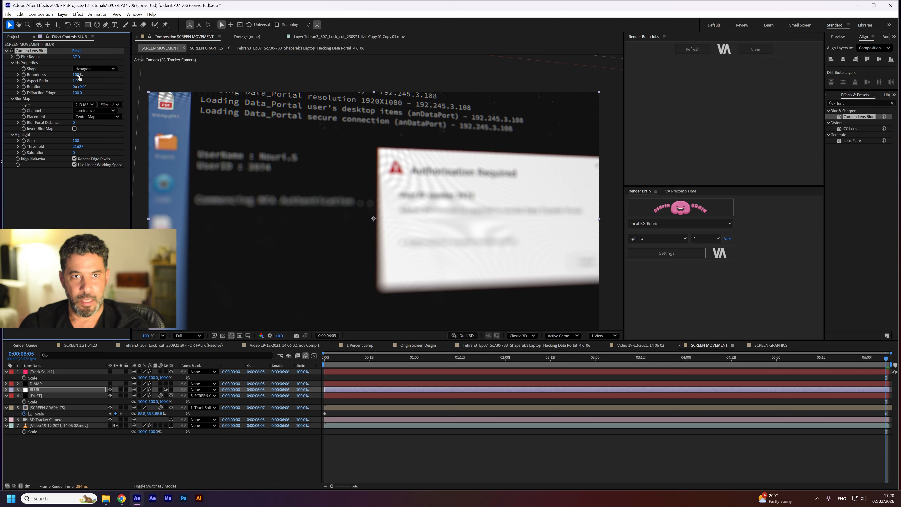
{"action": "left_click", "coordinate": [81, 121]}
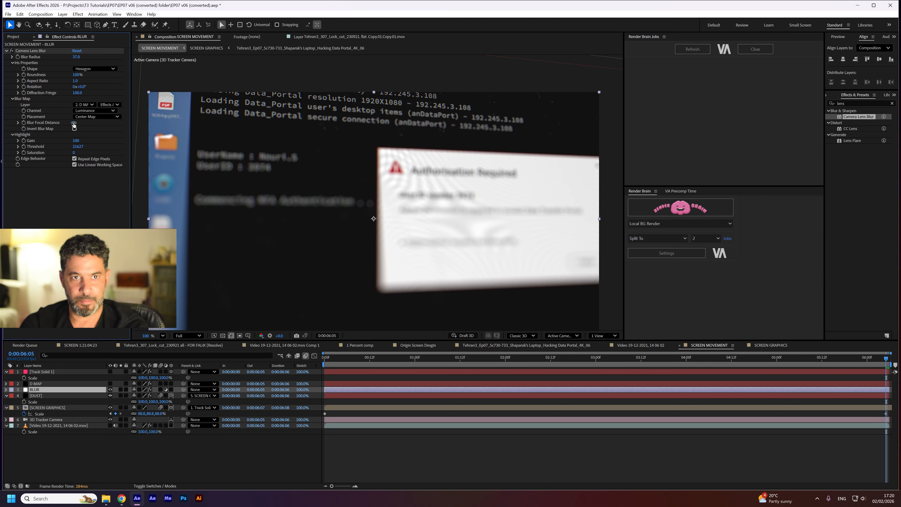
{"action": "mouse_move", "coordinate": [73, 122]}
{"action": "left_mouse_down"}
{"action": "mouse_move", "coordinate": [101, 121]}
{"action": "mouse_move", "coordinate": [87, 121]}
{"action": "left_mouse_up"}
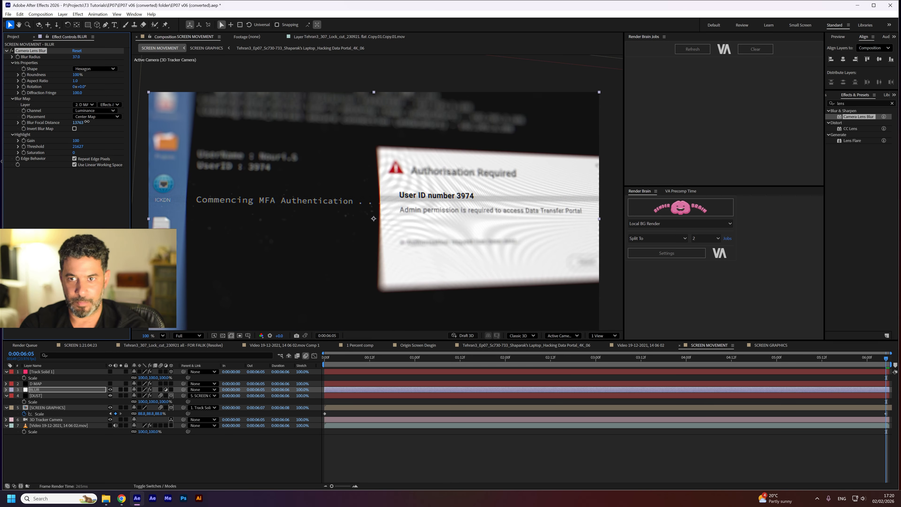
- Angle D MAP's gradient diagonally by moving the ramp start to about 201, -27 and the ramp end to about 2011, 1213
{"action": "left_click", "coordinate": [57, 371]}
{"action": "left_click", "coordinate": [58, 383]}
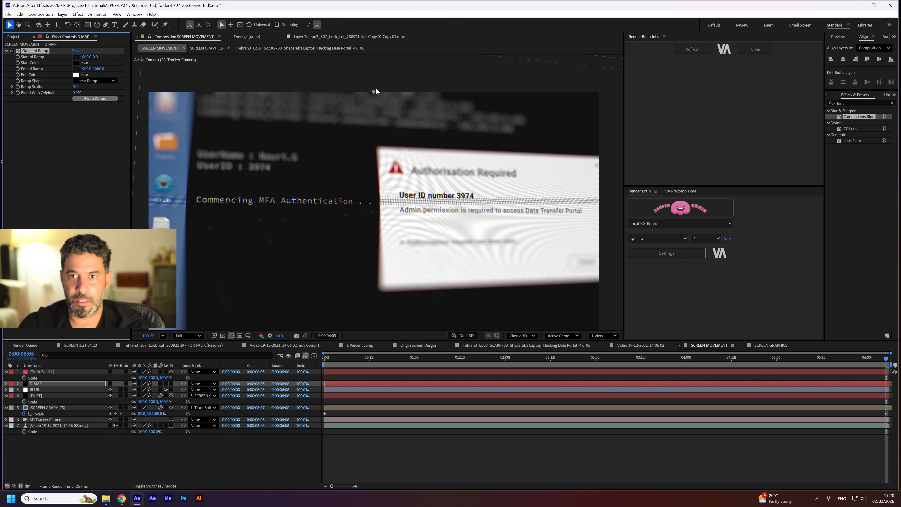
{"action": "left_click_drag", "start_coordinate": [374, 91], "coordinate": [195, 85]}
{"action": "left_click_drag", "start_coordinate": [485, 265], "coordinate": [444, 227]}
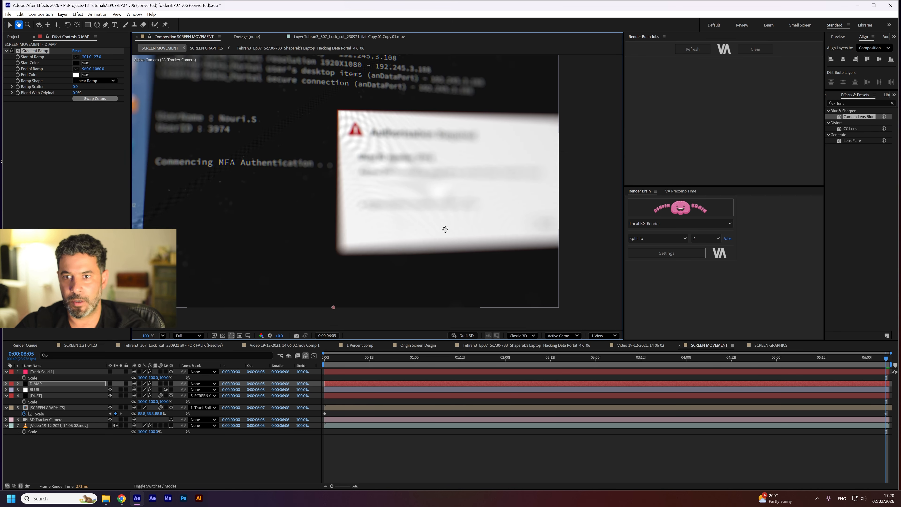
{"action": "left_click_drag", "start_coordinate": [334, 307], "coordinate": [579, 338]}
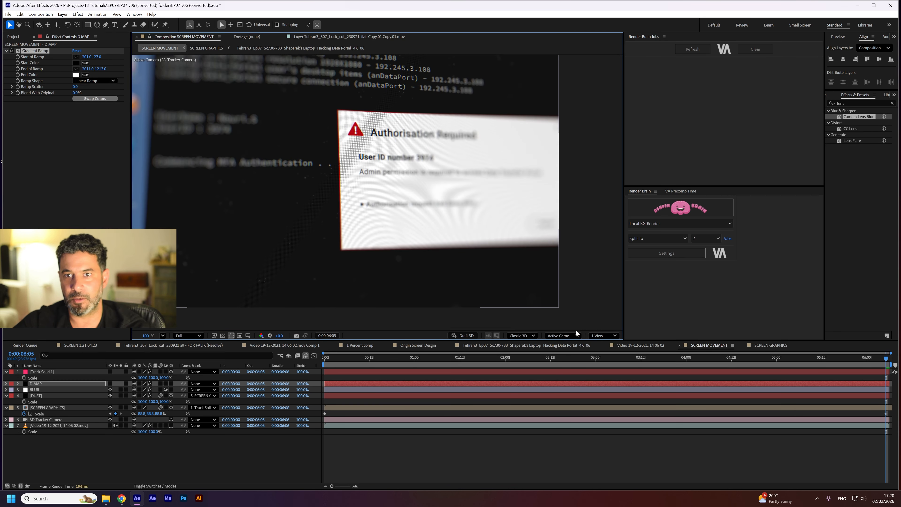
{"action": "left_click_drag", "start_coordinate": [391, 213], "coordinate": [453, 256]}
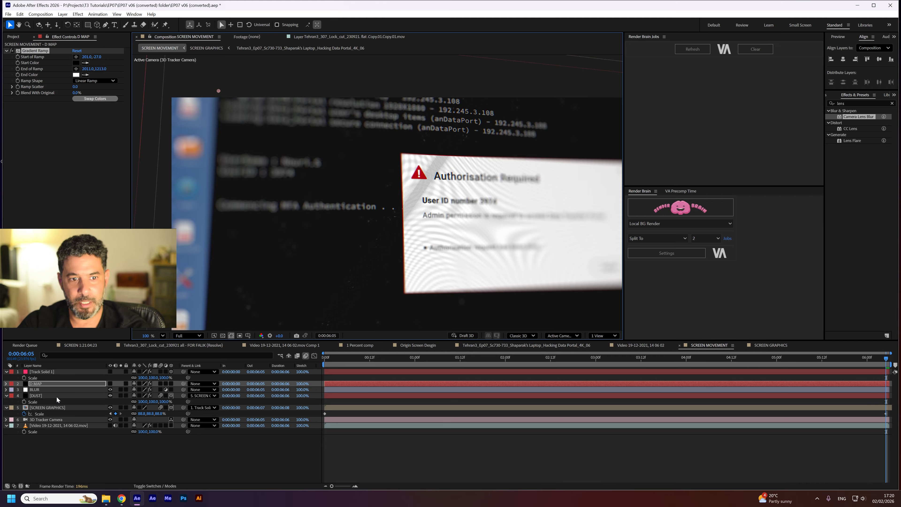
{"action": "left_click", "coordinate": [53, 372]}
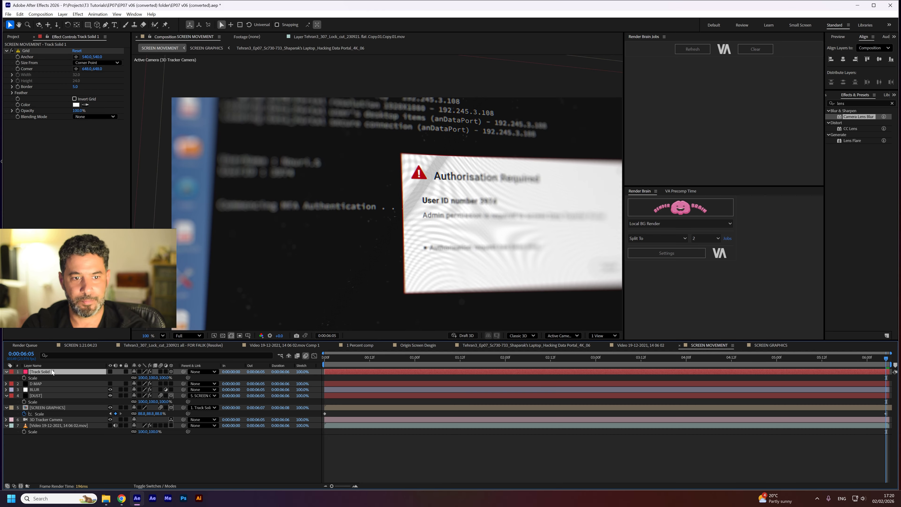
{"action": "left_click", "coordinate": [54, 383]}
{"action": "left_click", "coordinate": [55, 390]}
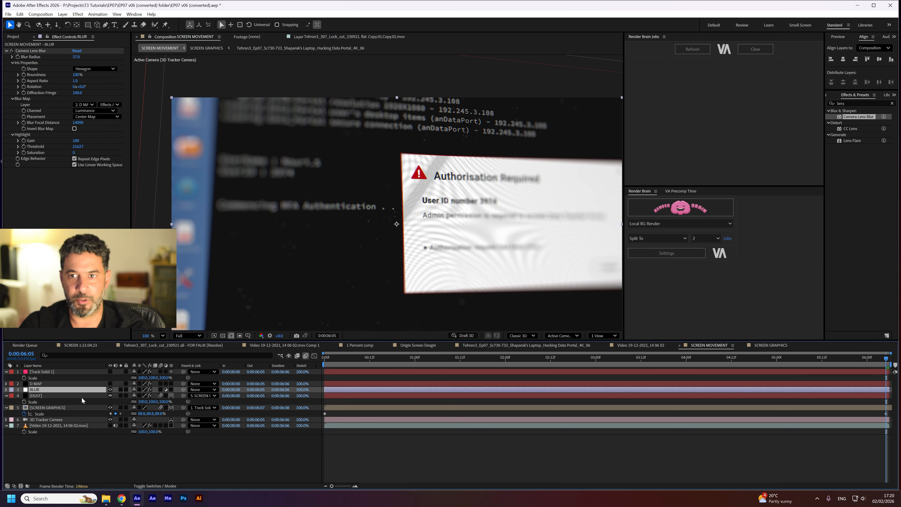
{"action": "left_click", "coordinate": [64, 396]}
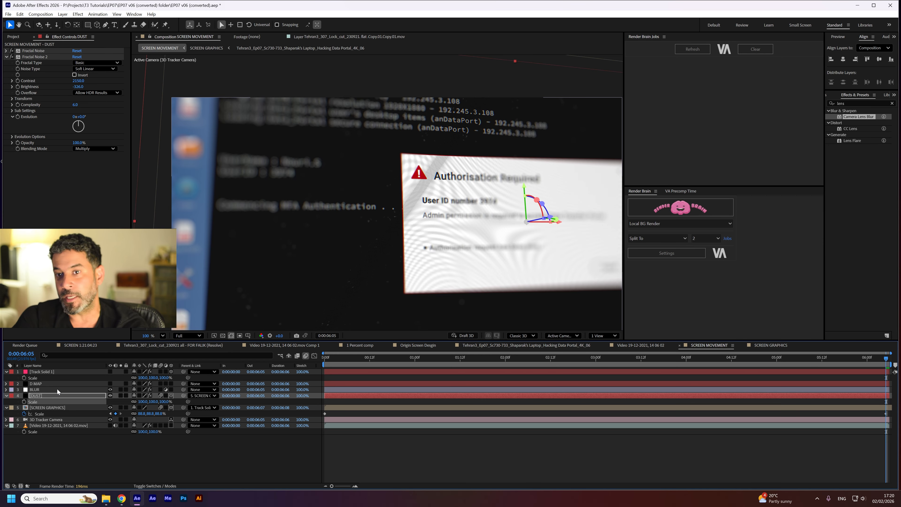
{"action": "left_click", "coordinate": [50, 384]}
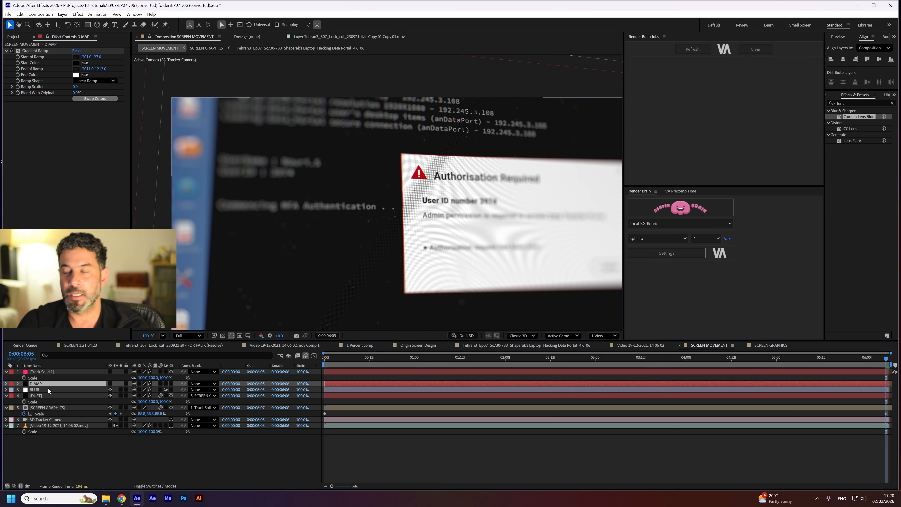
- Set the BLUR layer's highlight gain to 0, adjust its blur radius until the surrounding text is clearly out of focus, and preview the shot
{"action": "left_click", "coordinate": [53, 390]}
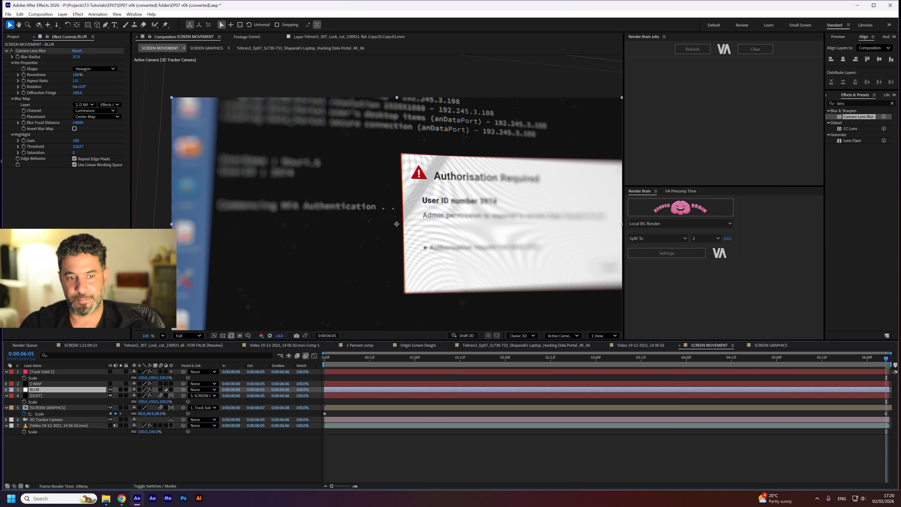
{"action": "left_click_drag", "start_coordinate": [69, 57], "coordinate": [61, 56]}
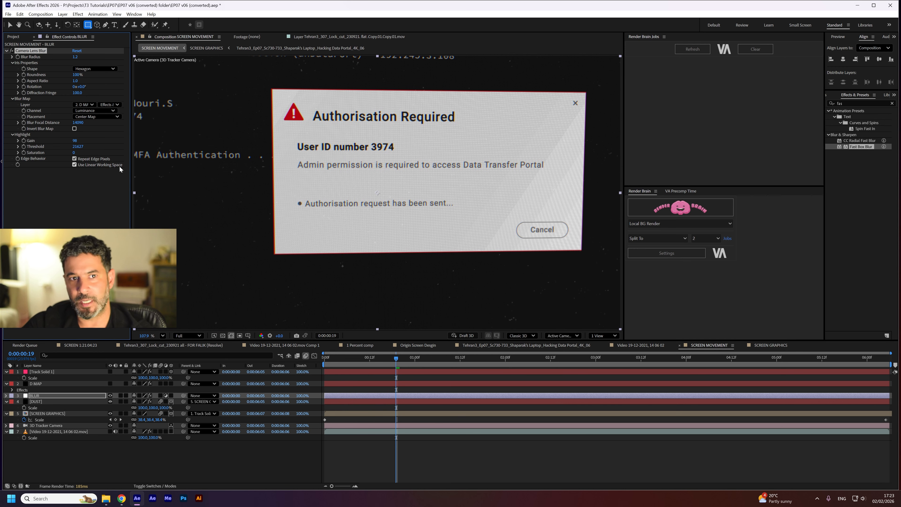
{"action": "left_click_drag", "start_coordinate": [75, 140], "coordinate": [41, 141]}
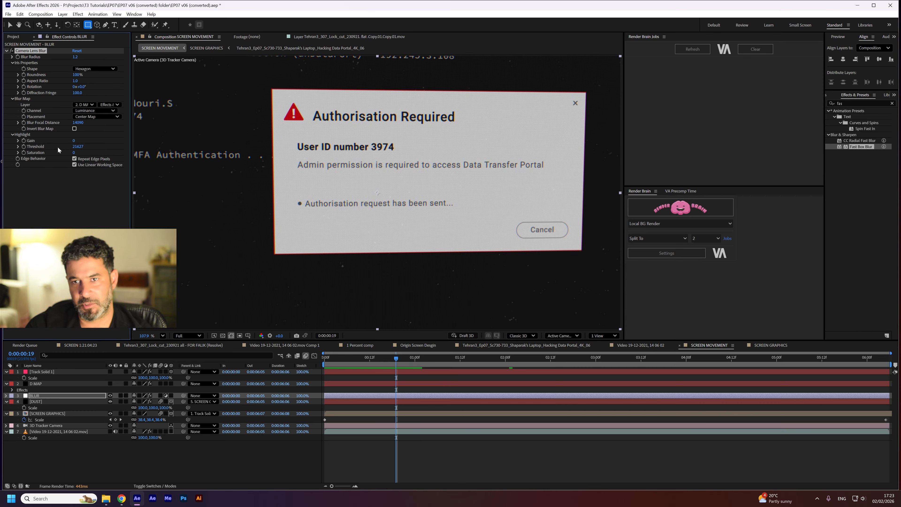
{"action": "key", "text": "space"}
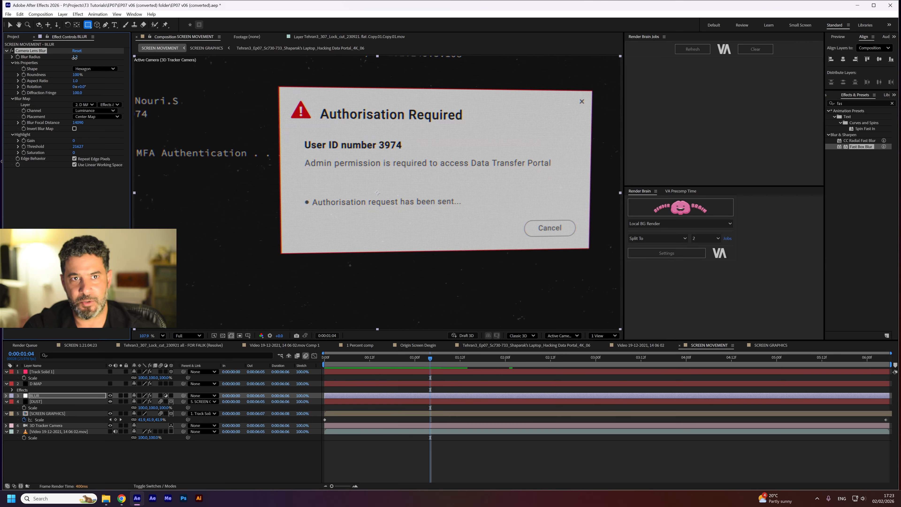
{"action": "left_click_drag", "start_coordinate": [75, 57], "coordinate": [78, 59]}
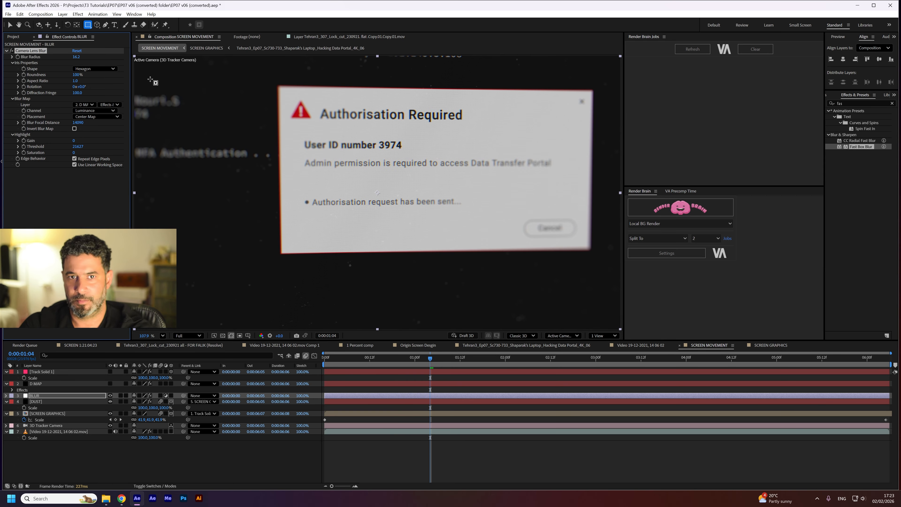
{"action": "key", "text": "space"}
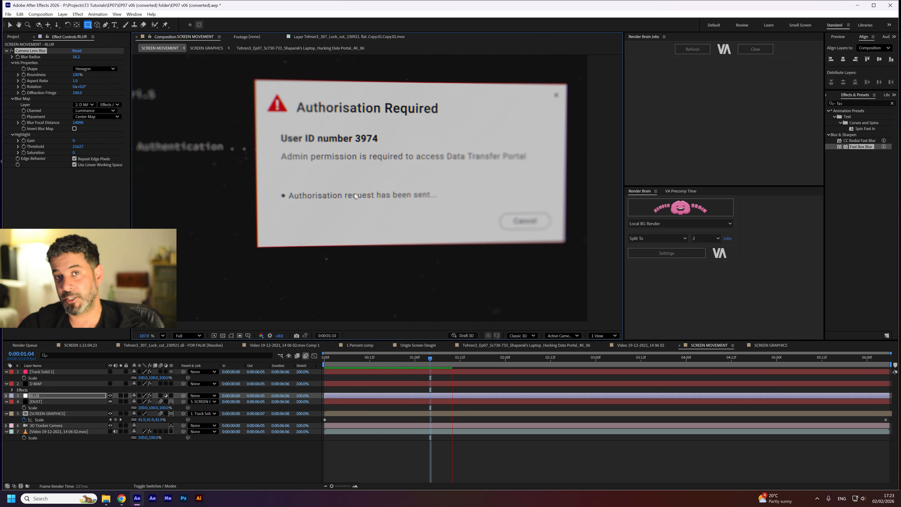
- Stop the preview and open the Hacking Data Portal composition nested inside SCREEN GRAPHICS through its BLUE layer
{"action": "key", "text": "space"}
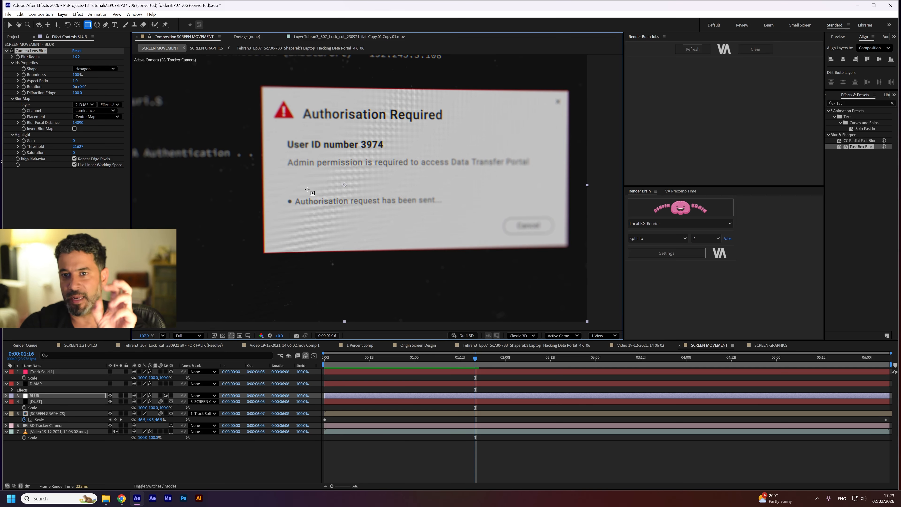
{"action": "double_click", "coordinate": [54, 413]}
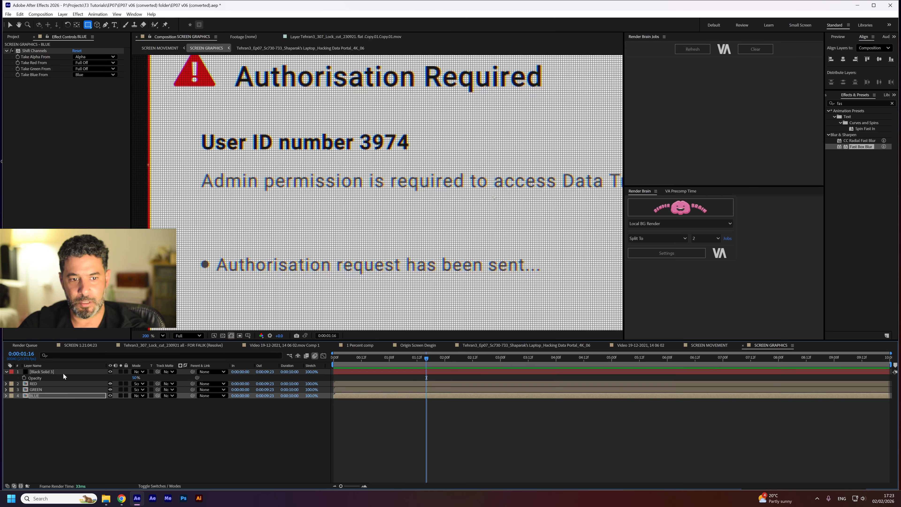
{"action": "double_click", "coordinate": [53, 396]}
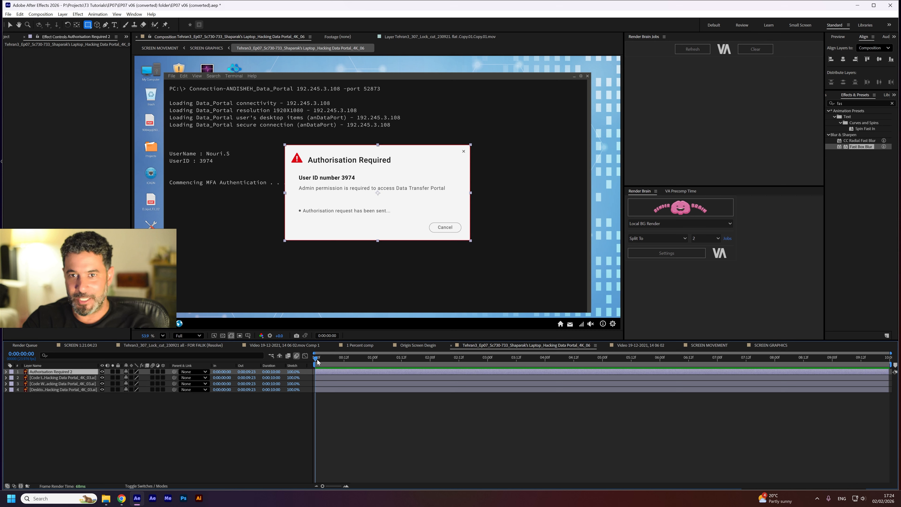
- Animate the Authorisation Required 2 layer's scale from 0% at frame 0 to 100% at frame 5, and preview the pop-up
{"action": "key", "text": "s"}
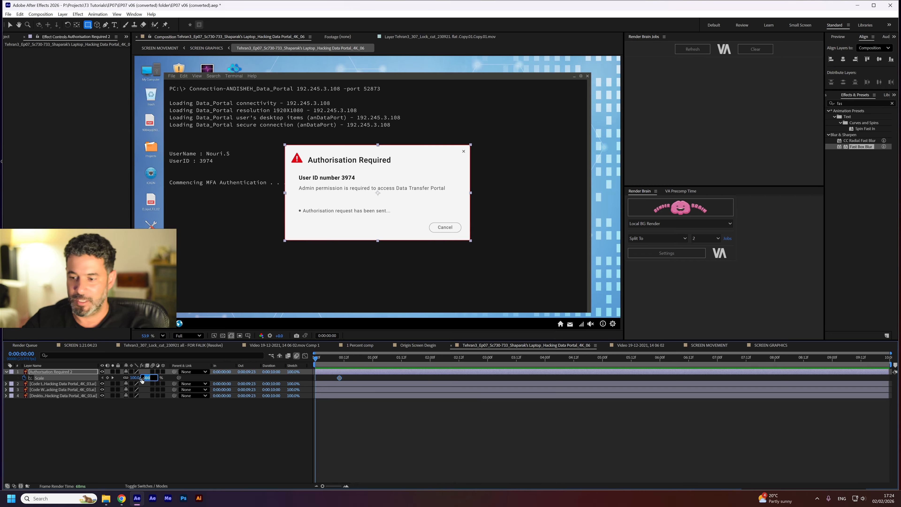
{"action": "key", "text": "Return"}
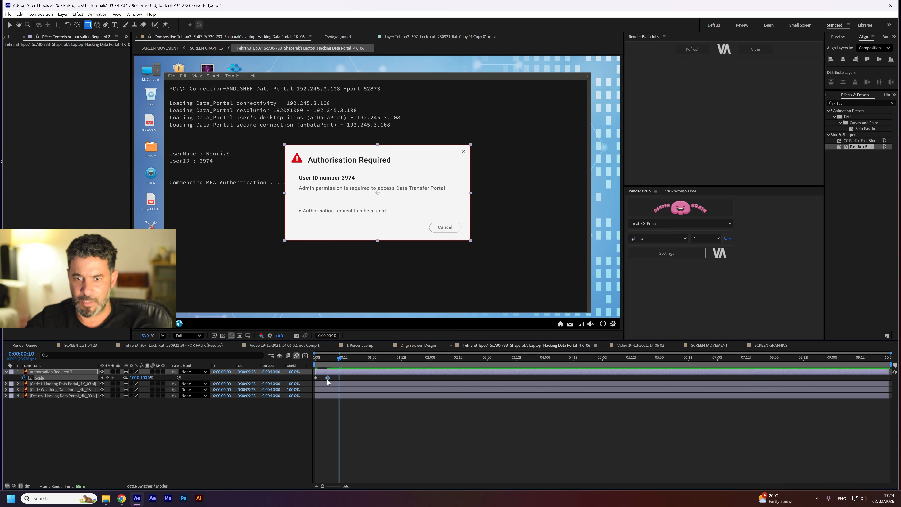
{"action": "left_click_drag", "start_coordinate": [334, 357], "coordinate": [314, 358]}
{"action": "key", "text": "space"}
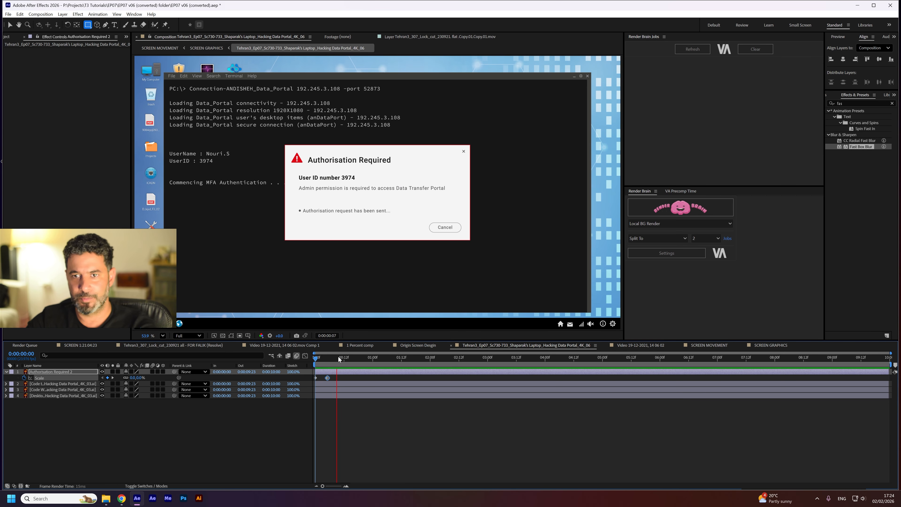
{"action": "key", "text": "space"}
- Keyframe the Authorisation Required 2 layer's opacity at 100% on frame 5 and 0% on frame 12
{"action": "left_click_drag", "start_coordinate": [331, 361], "coordinate": [327, 362]}
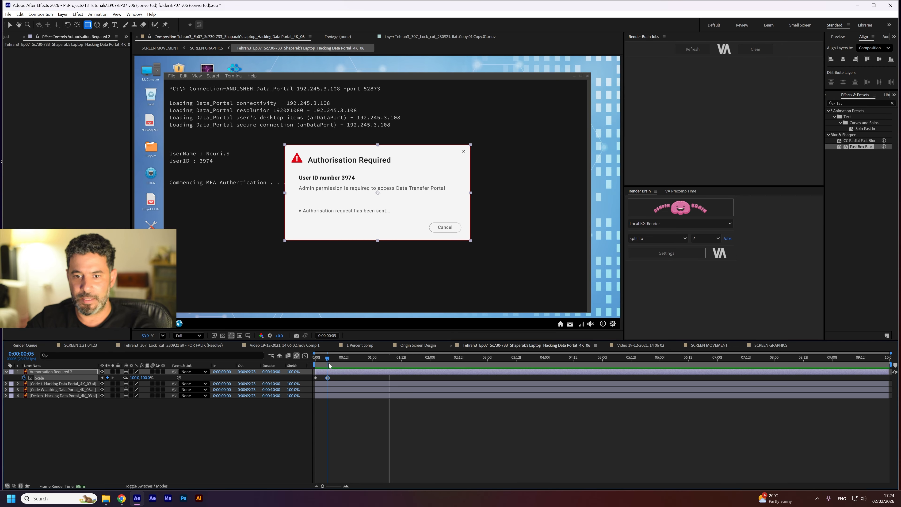
{"action": "key", "text": "alt+shift+t"}
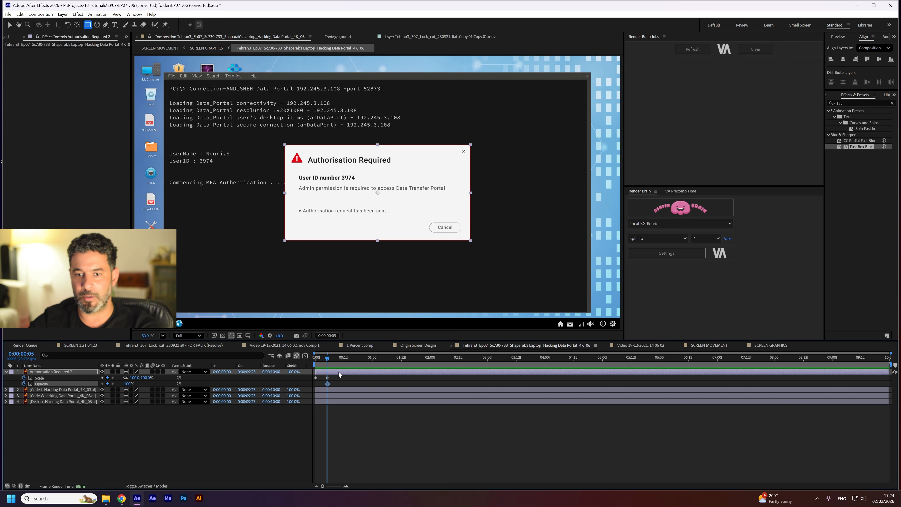
{"action": "left_click_drag", "start_coordinate": [328, 359], "coordinate": [344, 358]}
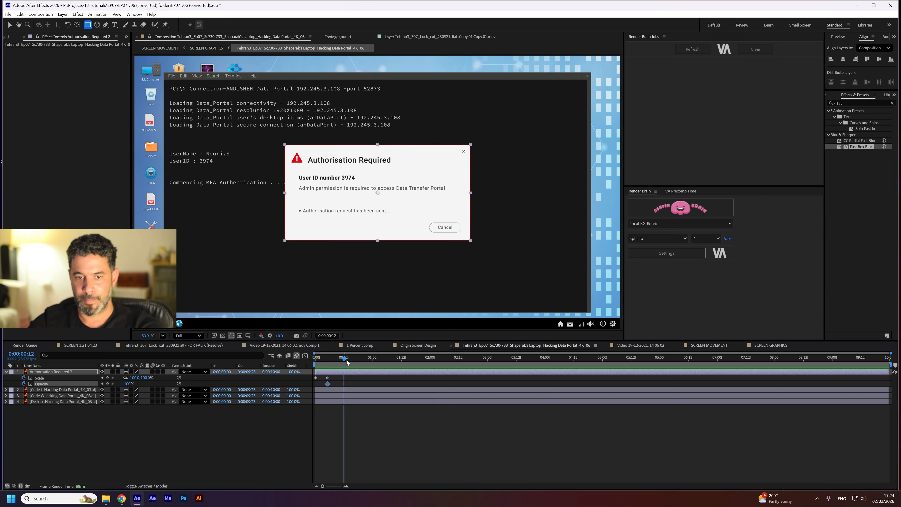
{"action": "left_click_drag", "start_coordinate": [129, 384], "coordinate": [91, 385]}
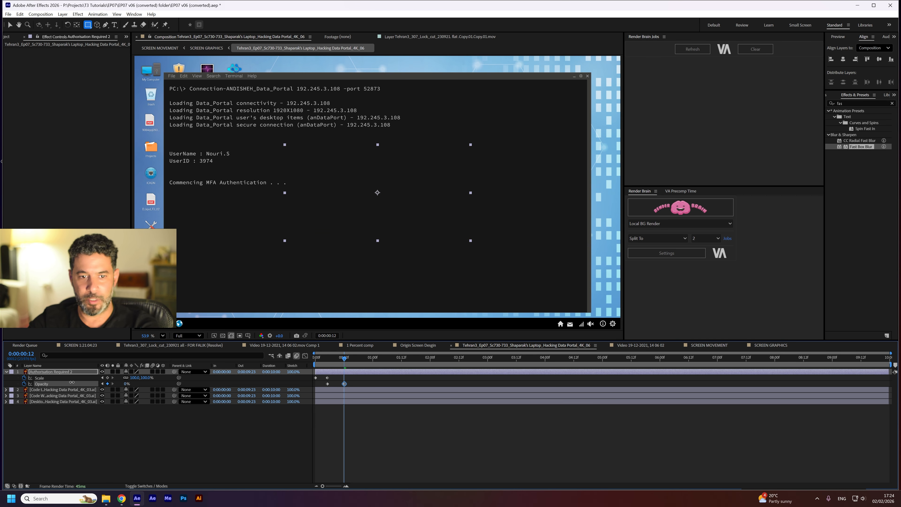
- Copy the 100% opacity keyframe to frame 20 and nudge the copy slightly earlier, to about frame 19
{"action": "left_click_drag", "start_coordinate": [333, 382], "coordinate": [325, 387]}
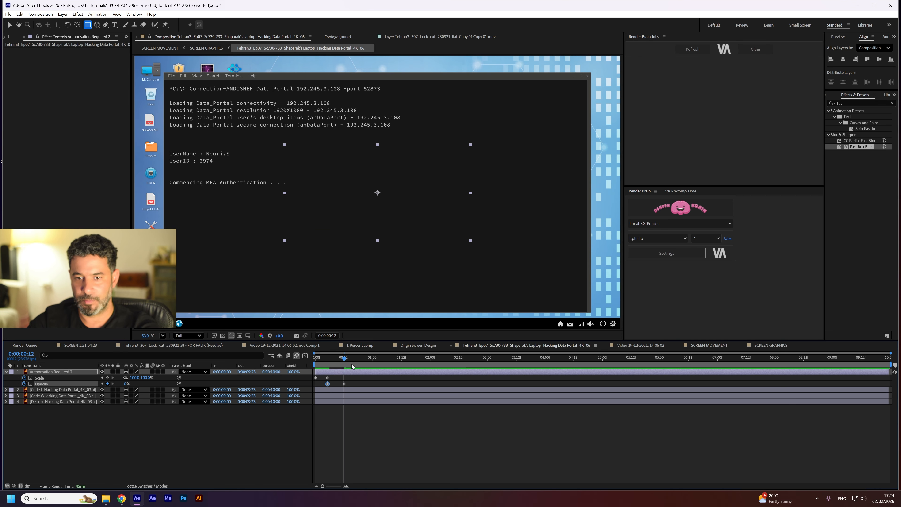
{"action": "left_click_drag", "start_coordinate": [361, 357], "coordinate": [363, 357]}
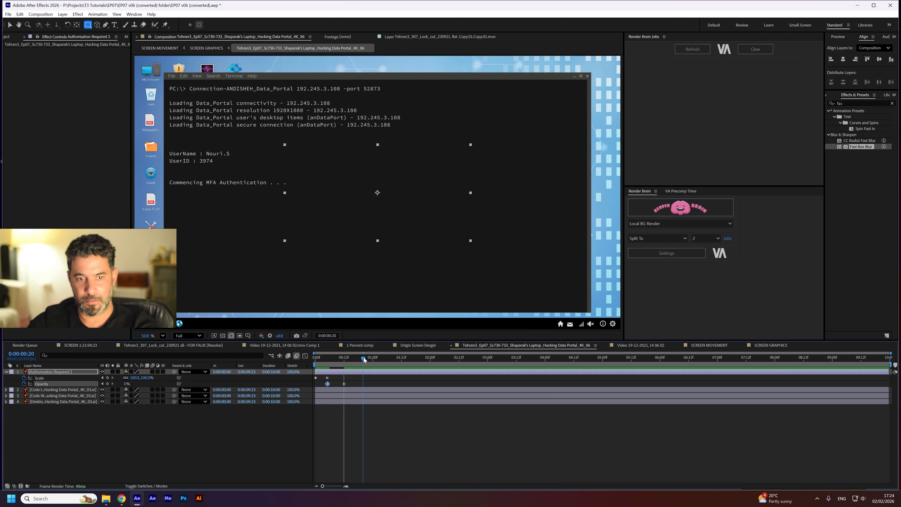
{"action": "key", "text": "ctrl+v"}
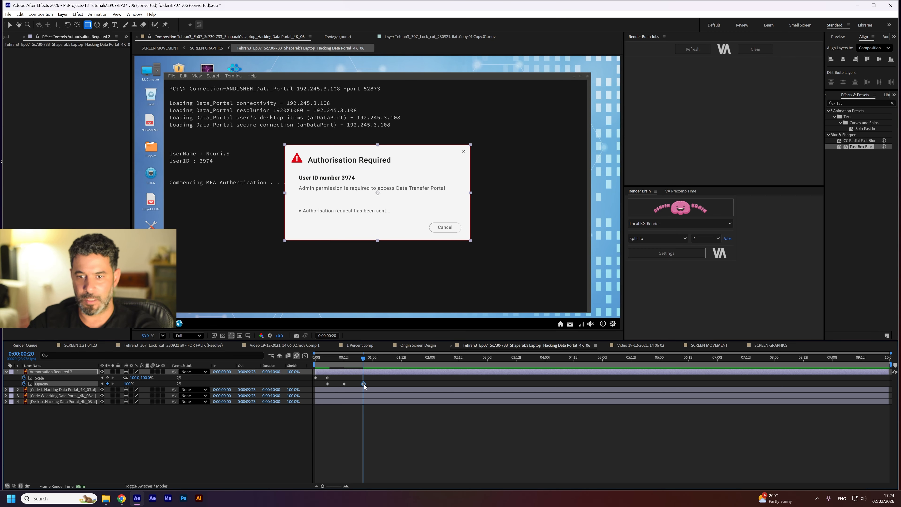
{"action": "left_click_drag", "start_coordinate": [365, 386], "coordinate": [361, 386]}
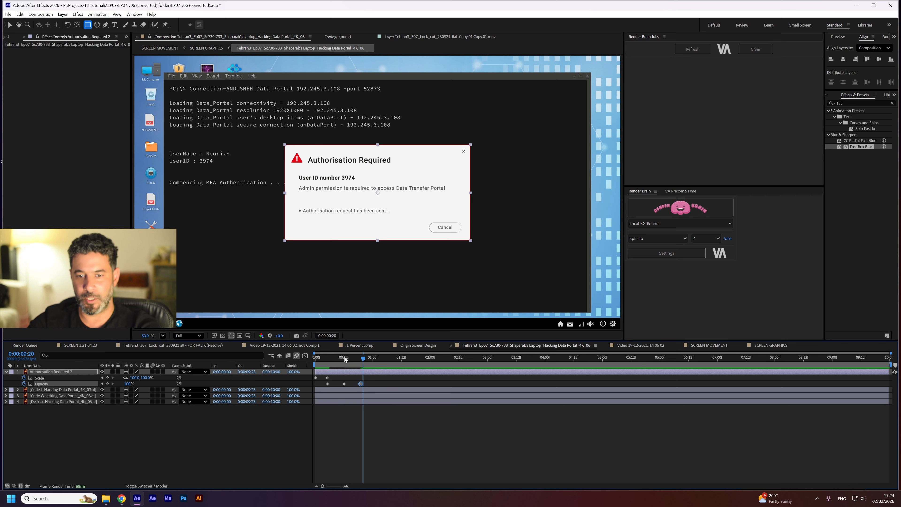
- Convert all three opacity keyframes to hold keyframes and preview the blinking pop-up from the start
{"action": "left_click_drag", "start_coordinate": [364, 382], "coordinate": [309, 392]}
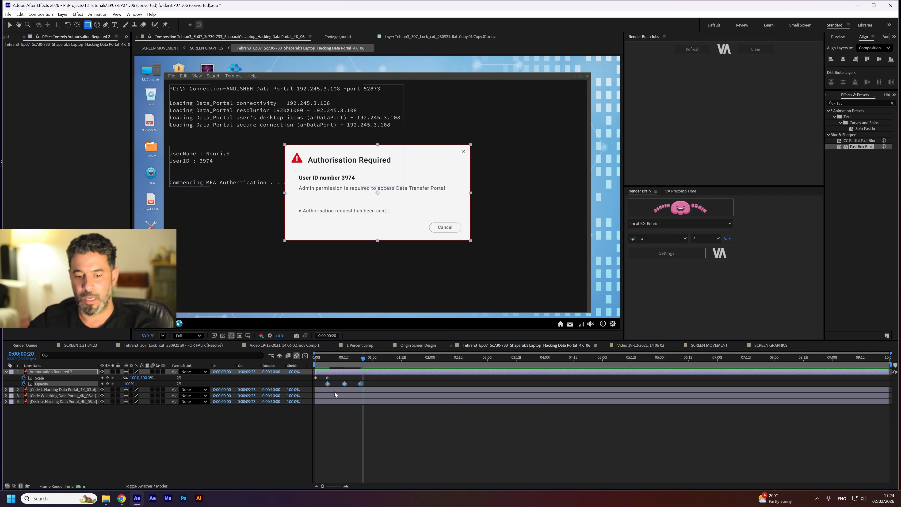
{"action": "key", "text": "ctrl+alt+h"}
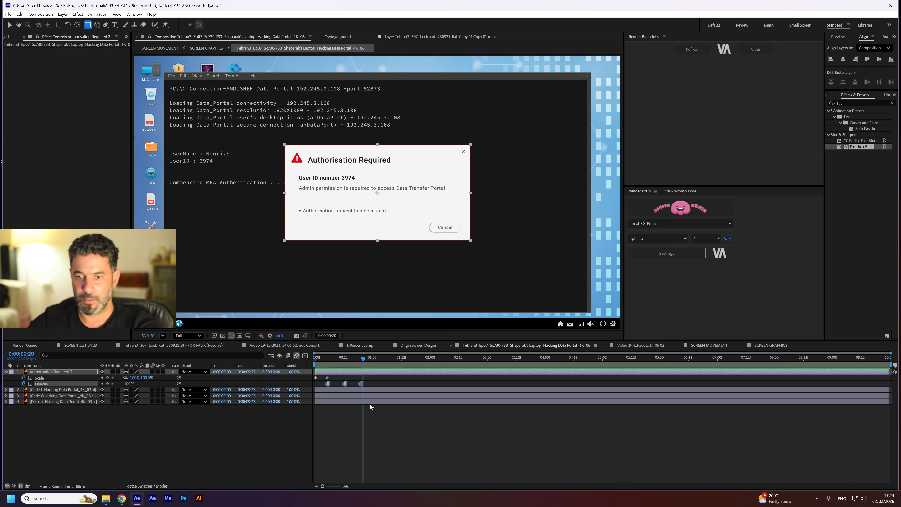
{"action": "left_click_drag", "start_coordinate": [358, 362], "coordinate": [304, 356]}
{"action": "key", "text": "space"}
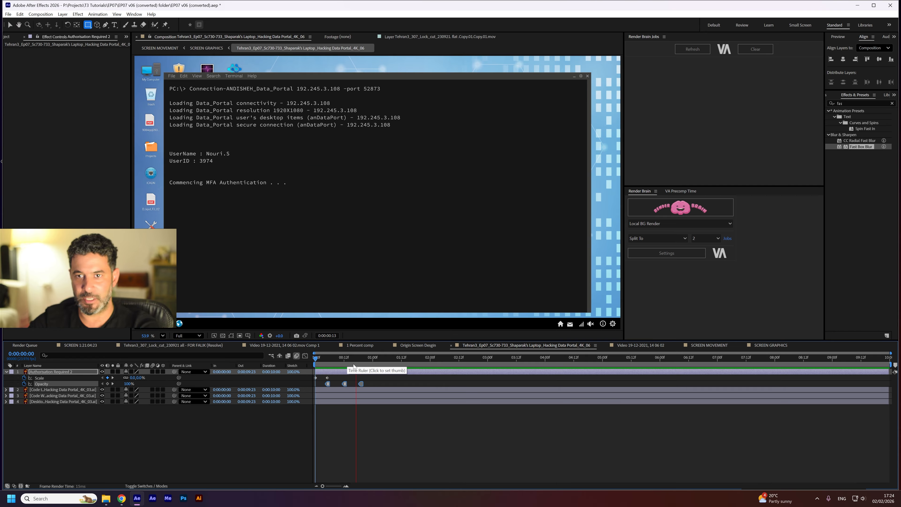
{"action": "key", "text": "space"}
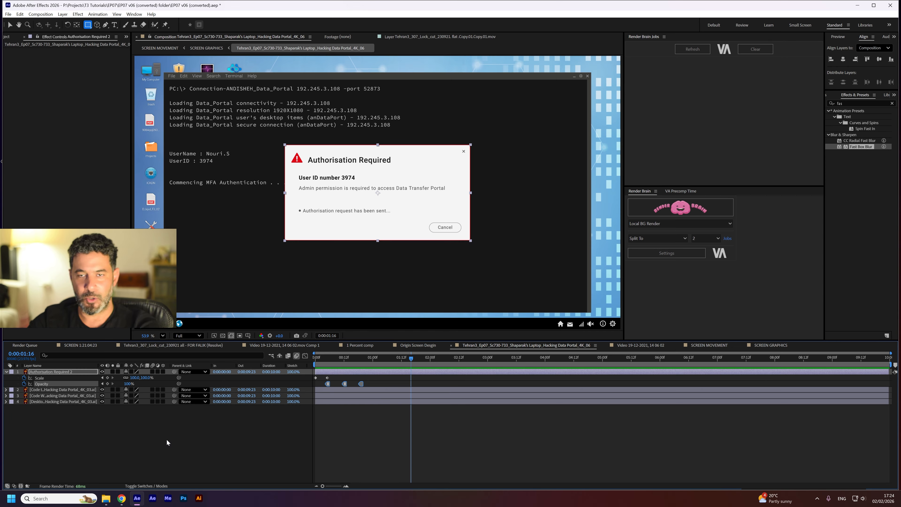
- Add an expression to the Authorisation Required 2 layer's opacity
{"action": "left_click", "coordinate": [24, 383], "text": "alt"}
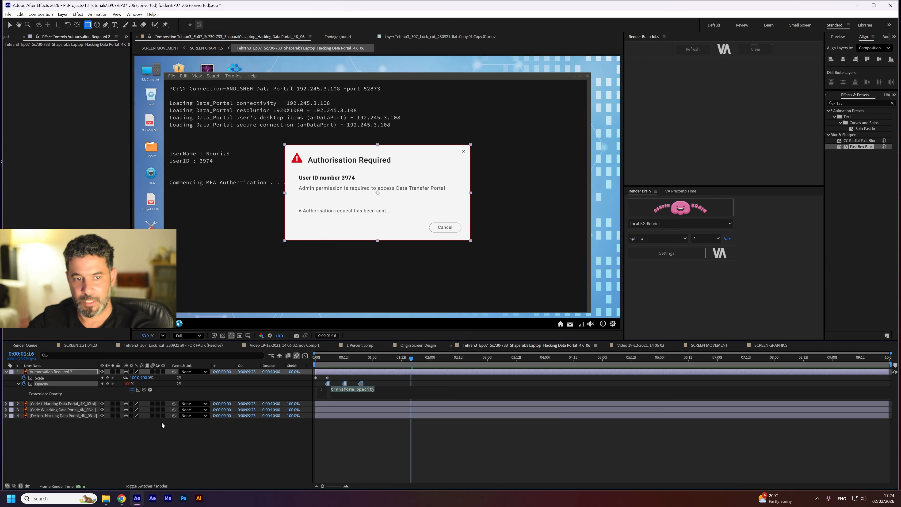